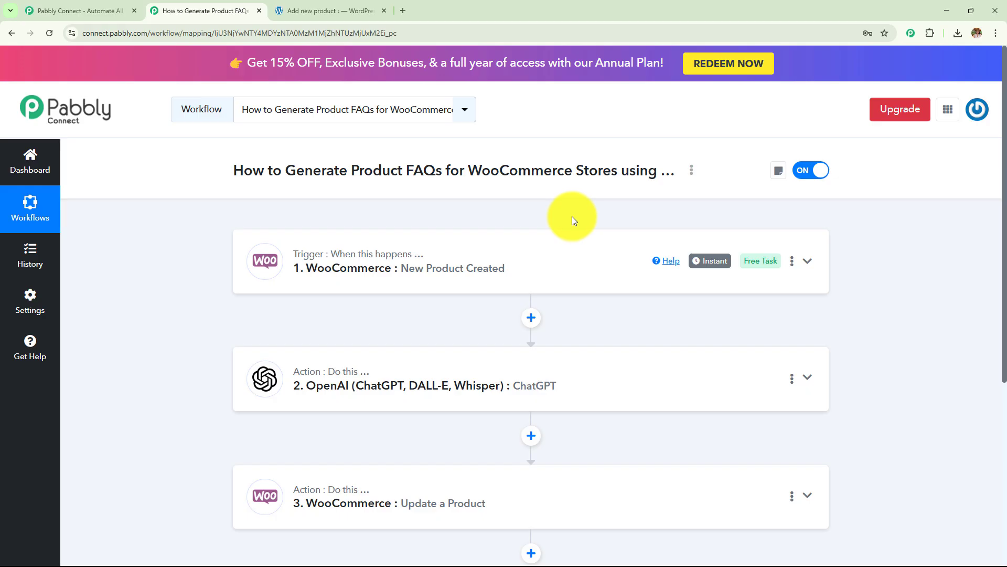
# Step: Review the WooCommerce trigger, ChatGPT and WooCommerce update steps, then go to WordPress Add new product
pyautogui.scroll(-2, 572, 216)
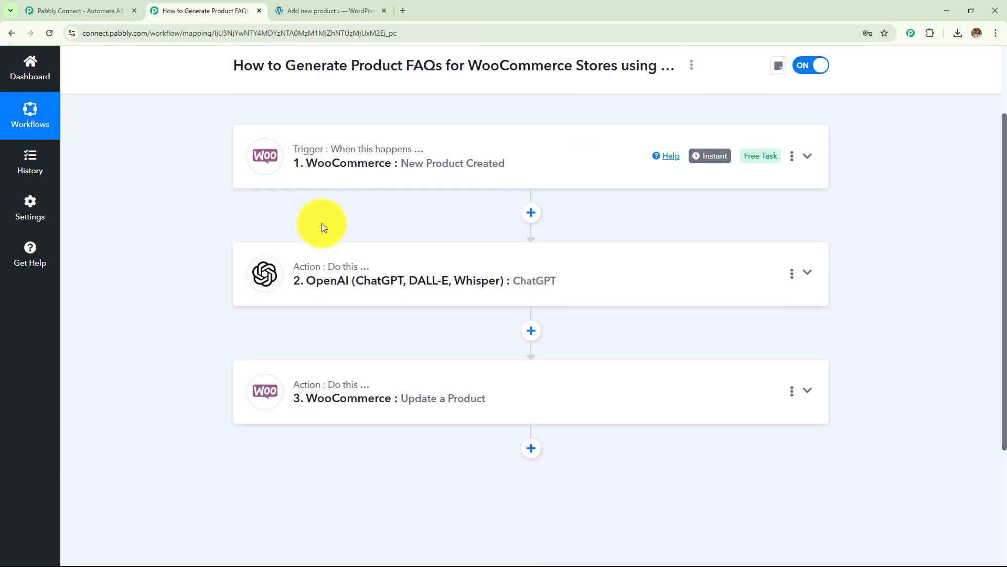
pyautogui.scroll(2, 285, 269)
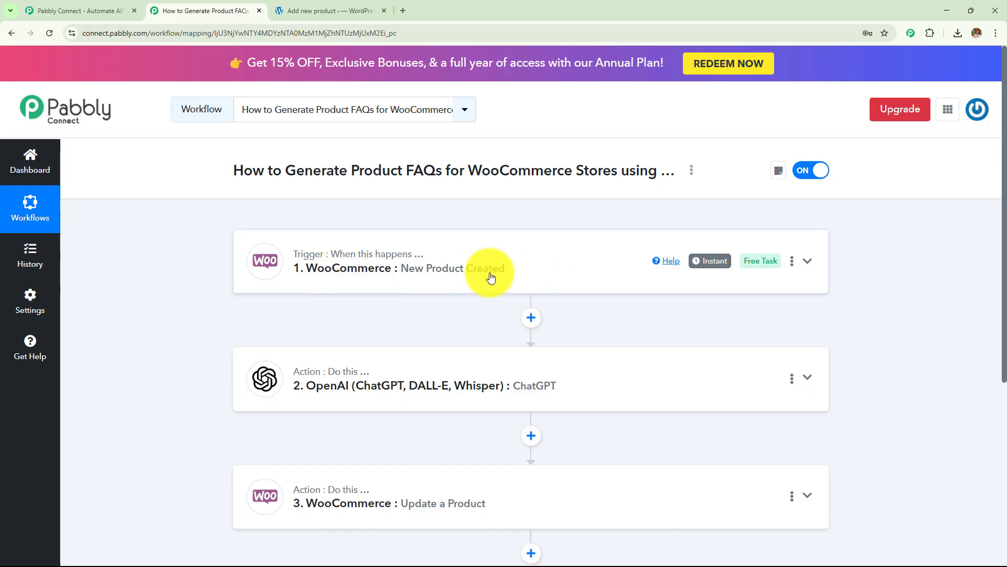
pyautogui.scroll(-3, 490, 272)
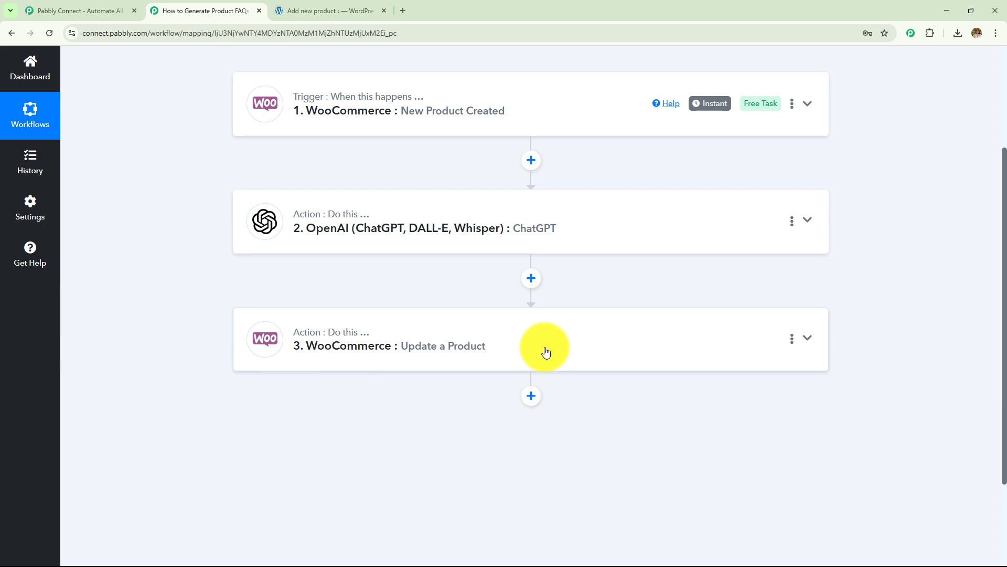
pyautogui.click(328, 10)
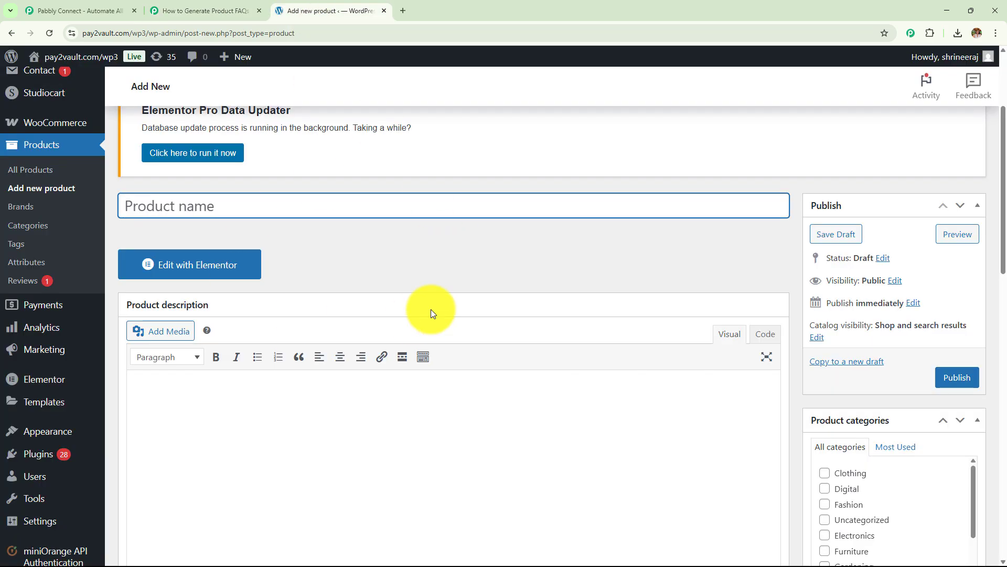
# Step: Name the product 'Pabbly Connect' and paste in the prepared product description
pyautogui.click(173, 10)
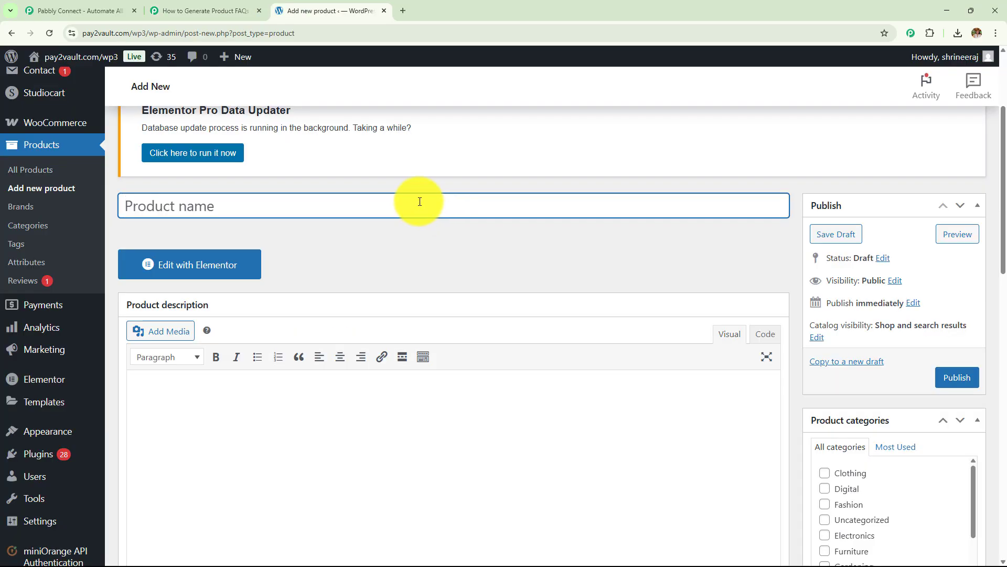
pyautogui.write('Pabbly Connect')
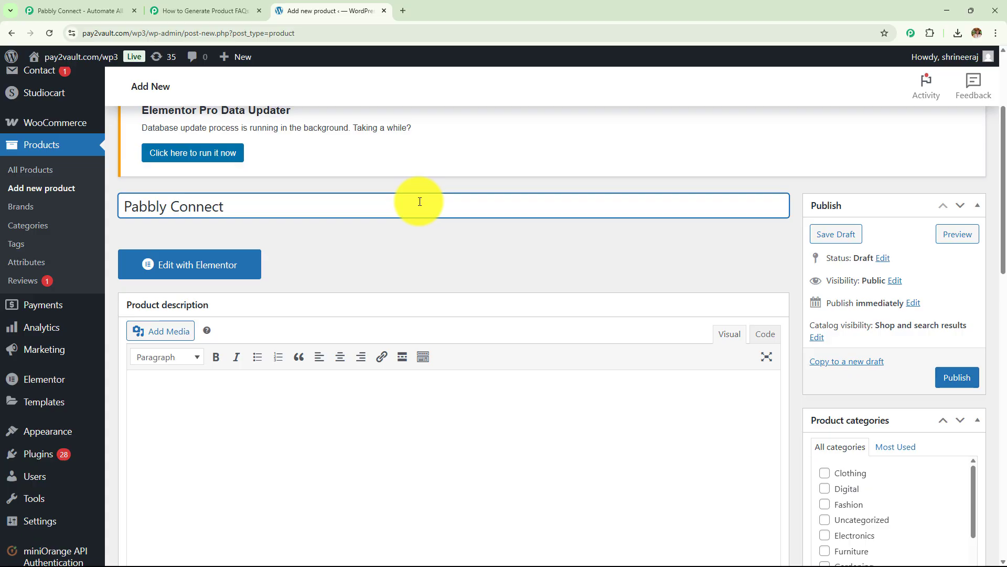
pyautogui.click(288, 411)
pyautogui.scroll(-4, 295, 391)
pyautogui.write('A powerful workflow automation tool that connects apps and automates tasks without coding. Enables seamless data transfer across 1000+ applications.')
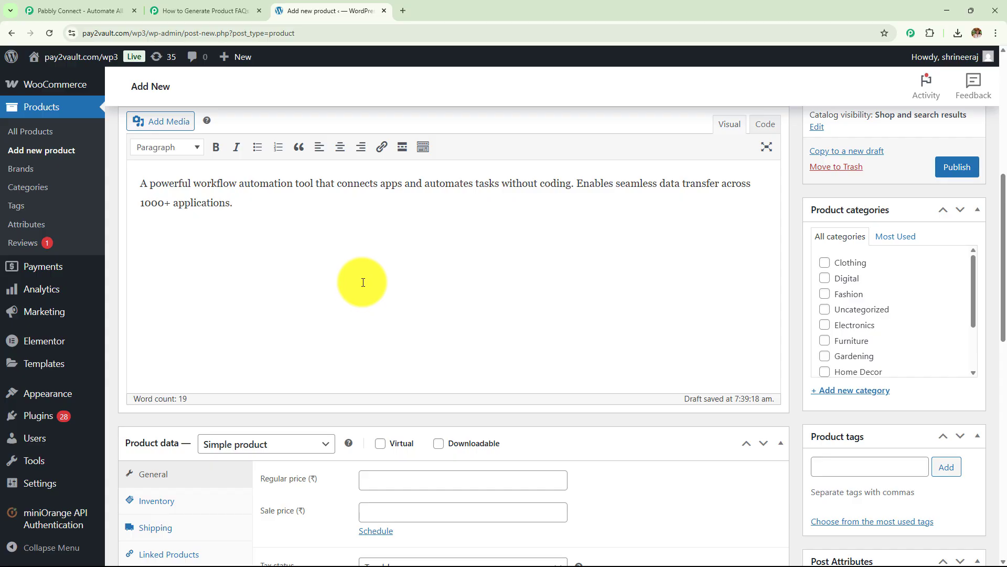
pyautogui.scroll(-3, 363, 282)
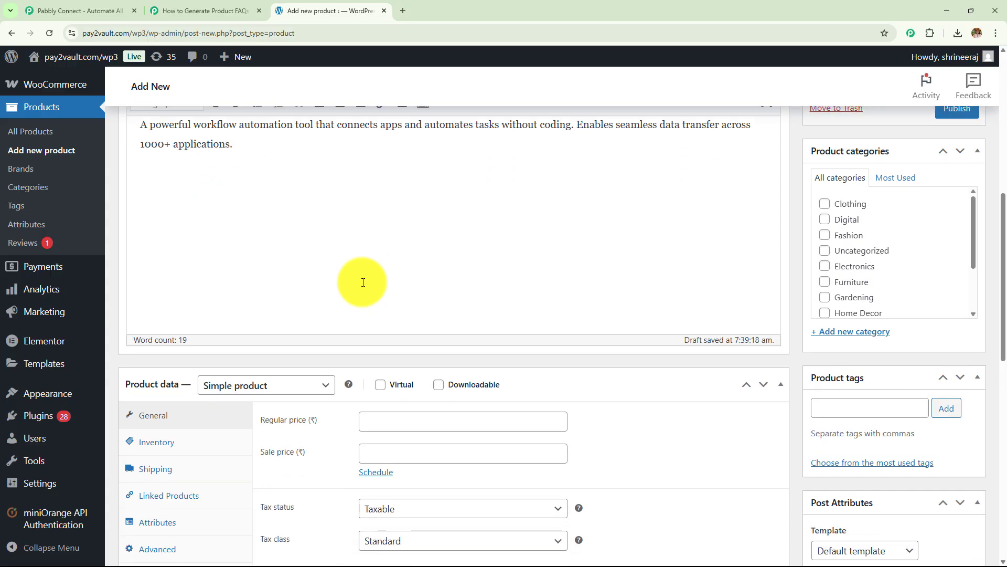
# Step: Set the regular price to 2200 and the sale price to 2100
pyautogui.click(406, 323)
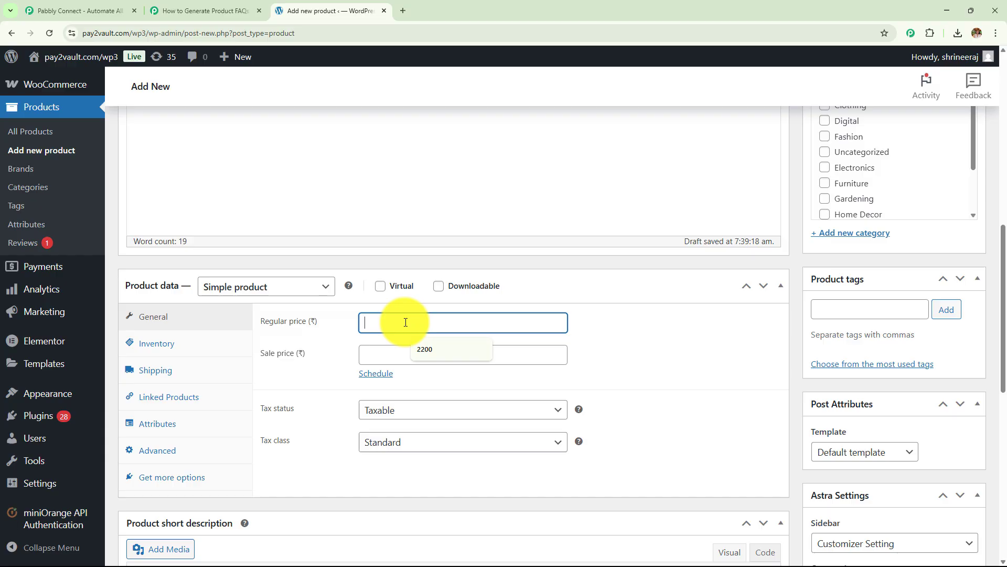
pyautogui.click(423, 347)
pyautogui.click(404, 354)
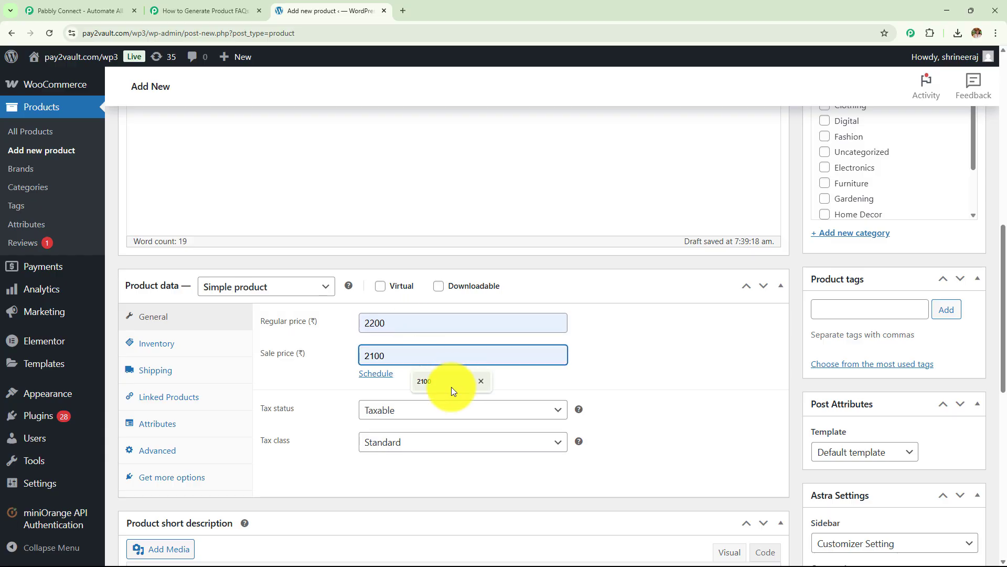
pyautogui.click(429, 386)
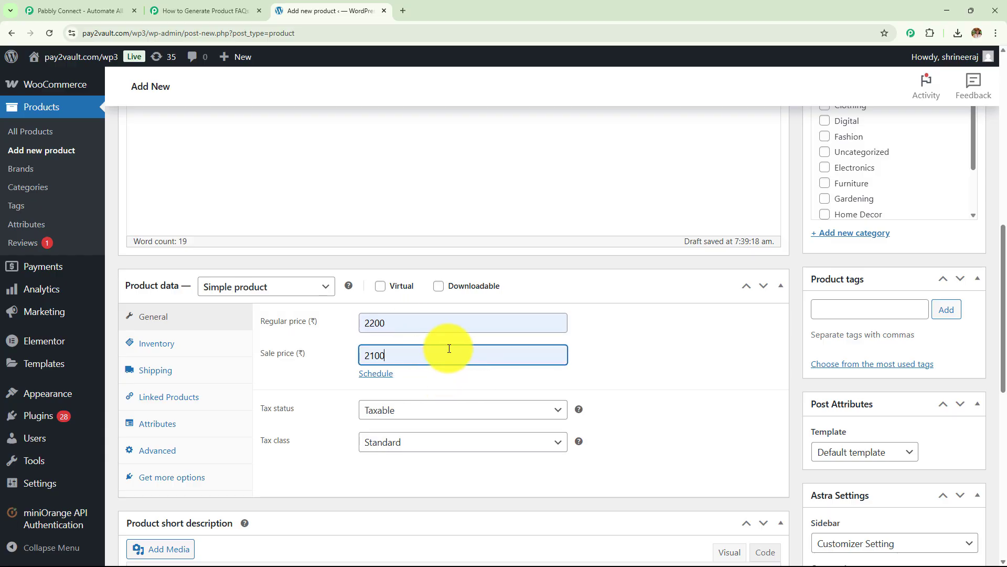
pyautogui.scroll(-5, 449, 349)
pyautogui.scroll(14, 191, 308)
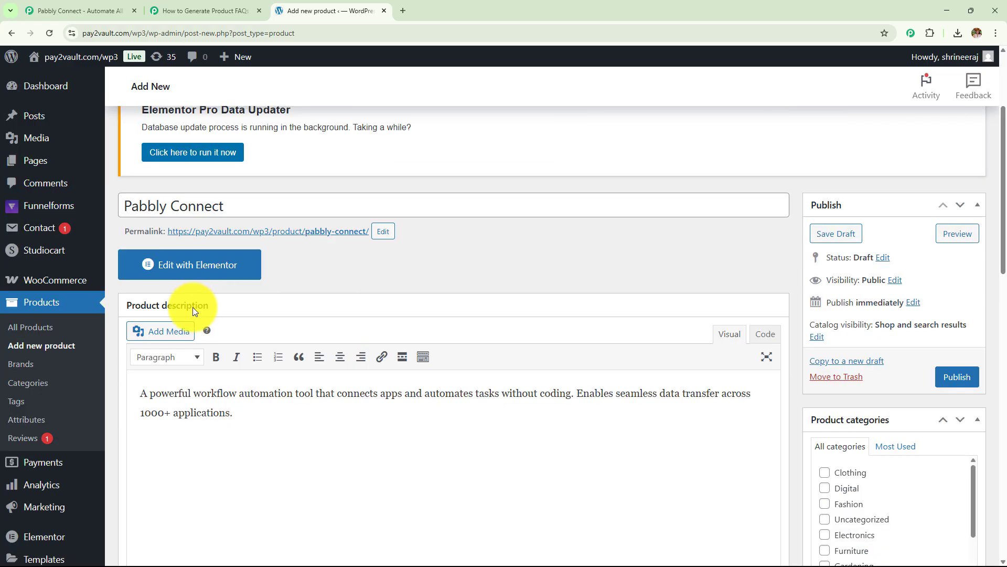
# Step: Insert the pabbly.png logo into the description and publish the product
pyautogui.click(176, 335)
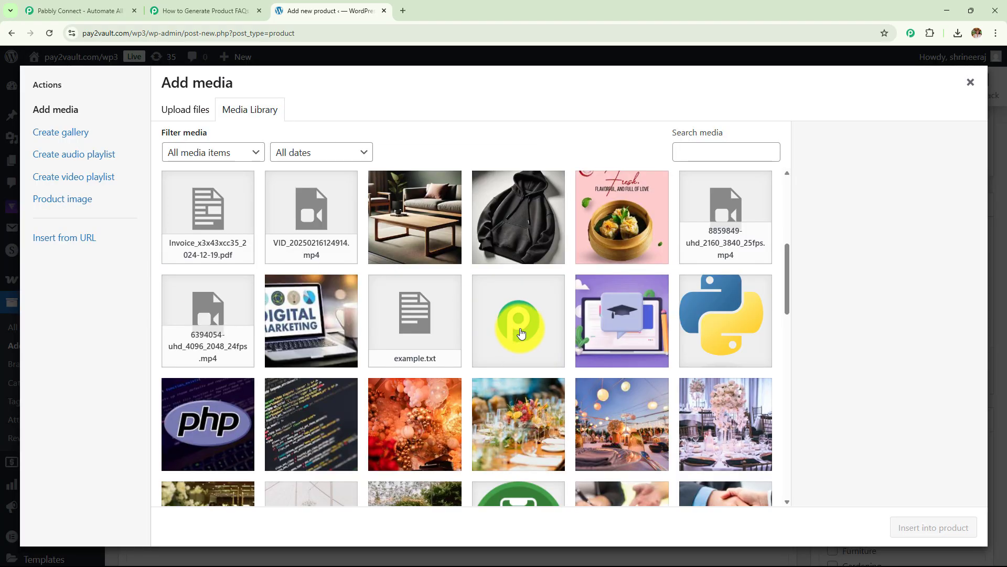
pyautogui.click(521, 332)
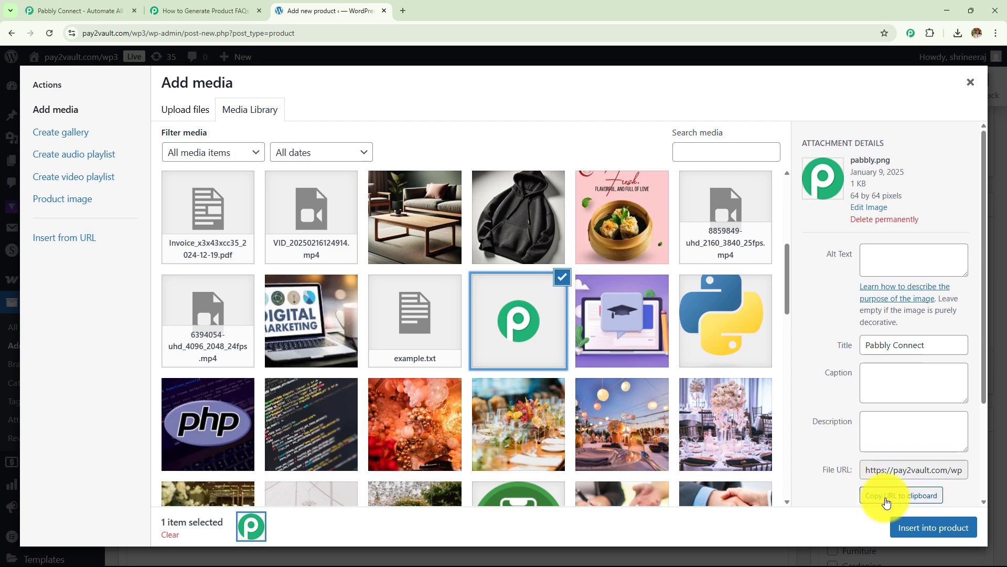
pyautogui.click(944, 526)
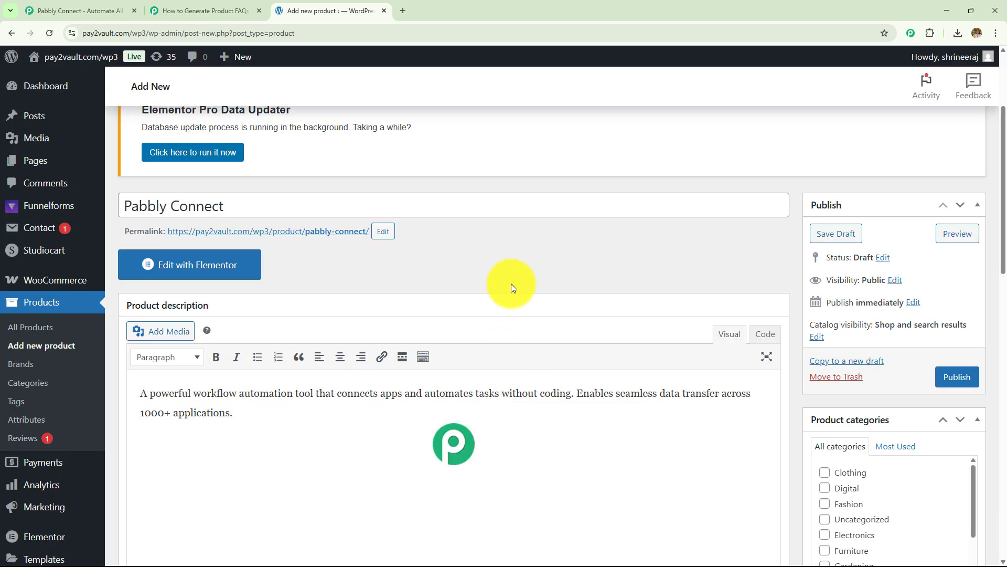
pyautogui.scroll(-3, 537, 266)
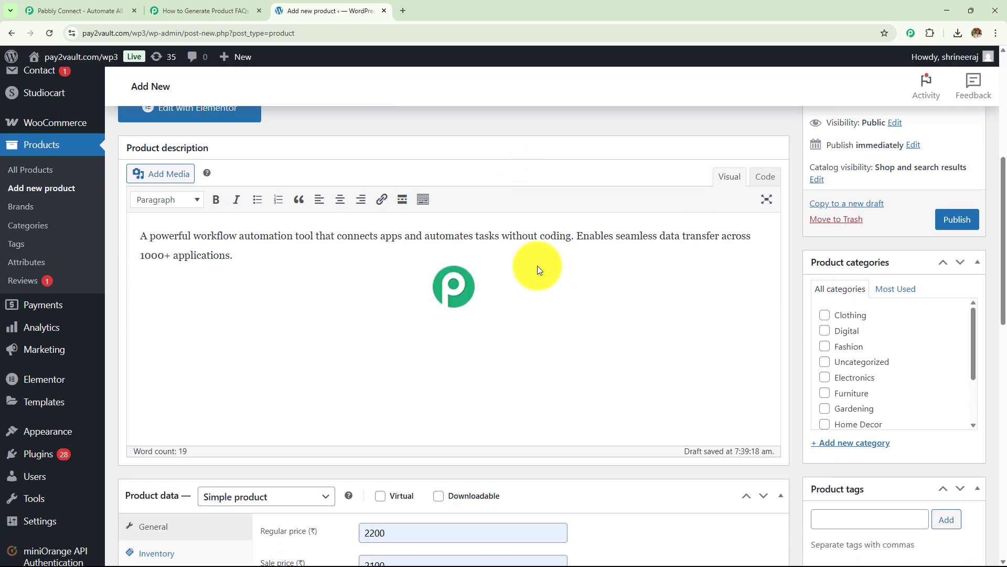
pyautogui.scroll(3, 537, 266)
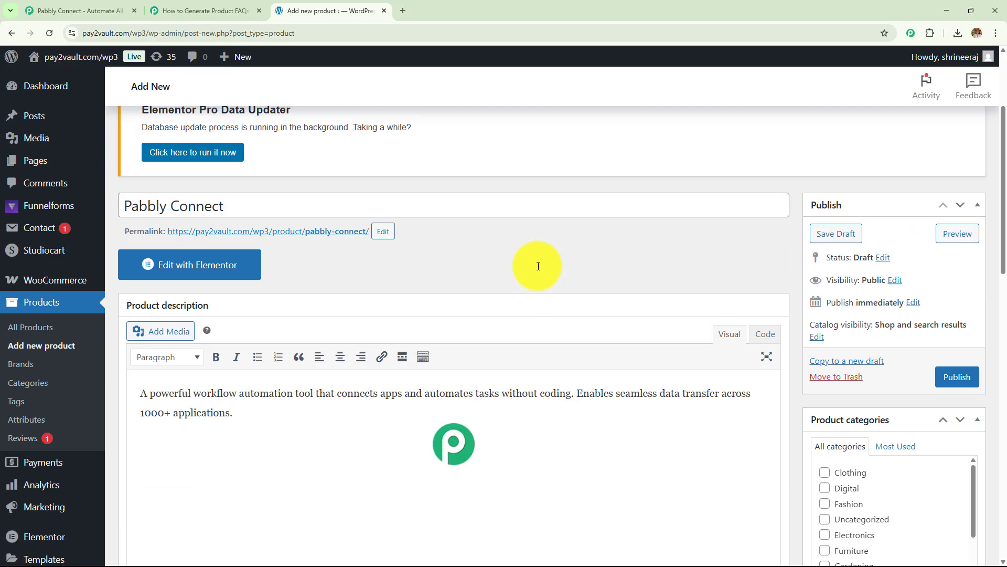
pyautogui.scroll(-10, 537, 266)
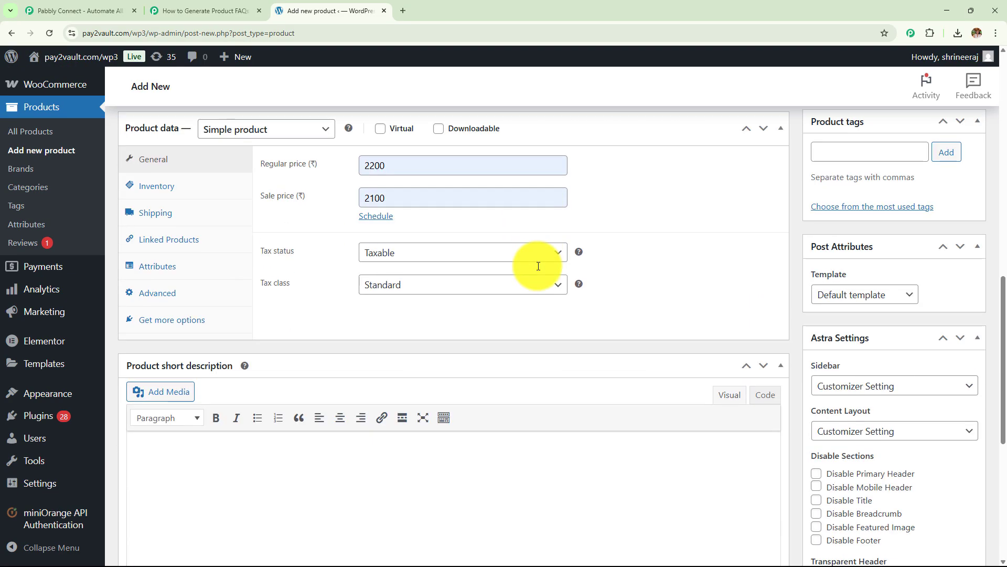
pyautogui.scroll(-4, 538, 265)
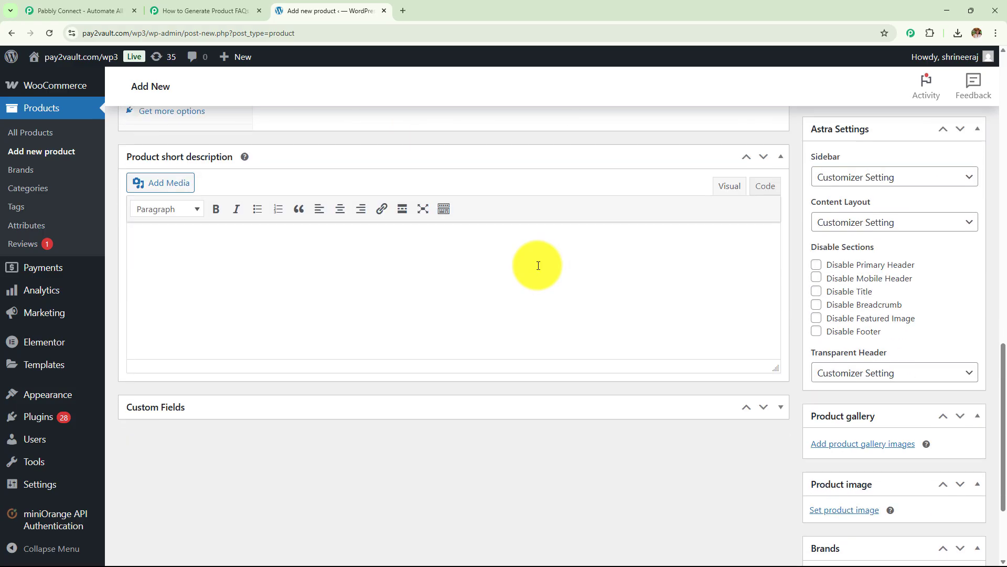
pyautogui.scroll(13, 538, 264)
pyautogui.click(956, 324)
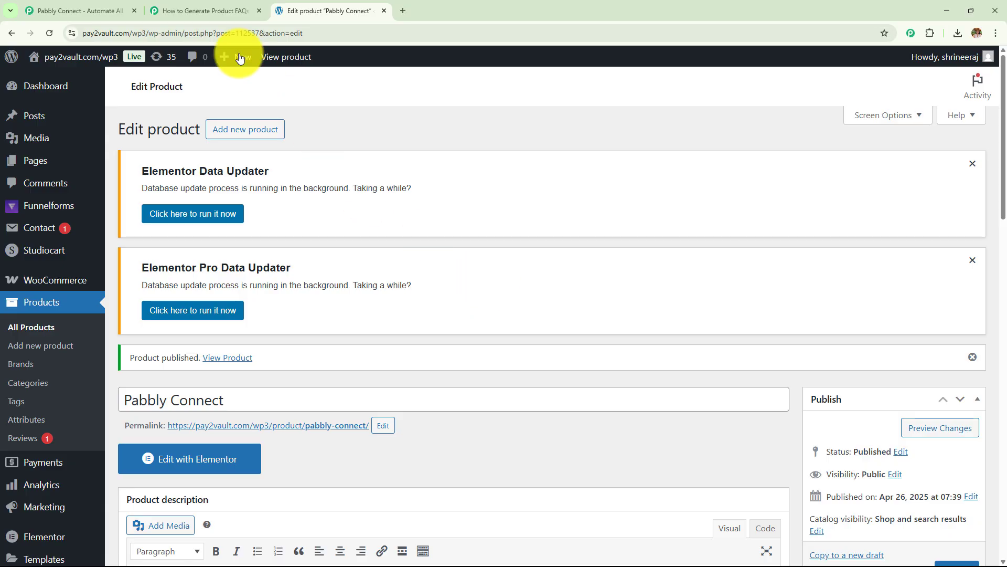
# Step: Open the live Pabbly Connect product page from the All Products list
pyautogui.click(206, 10)
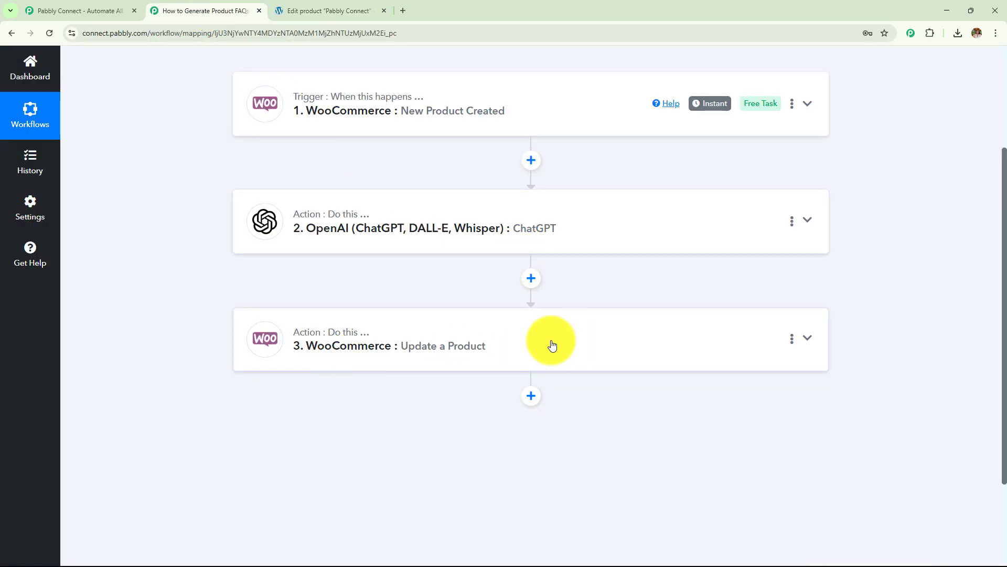
pyautogui.scroll(3, 400, 354)
pyautogui.hotkey('ctrl', 'Tab')
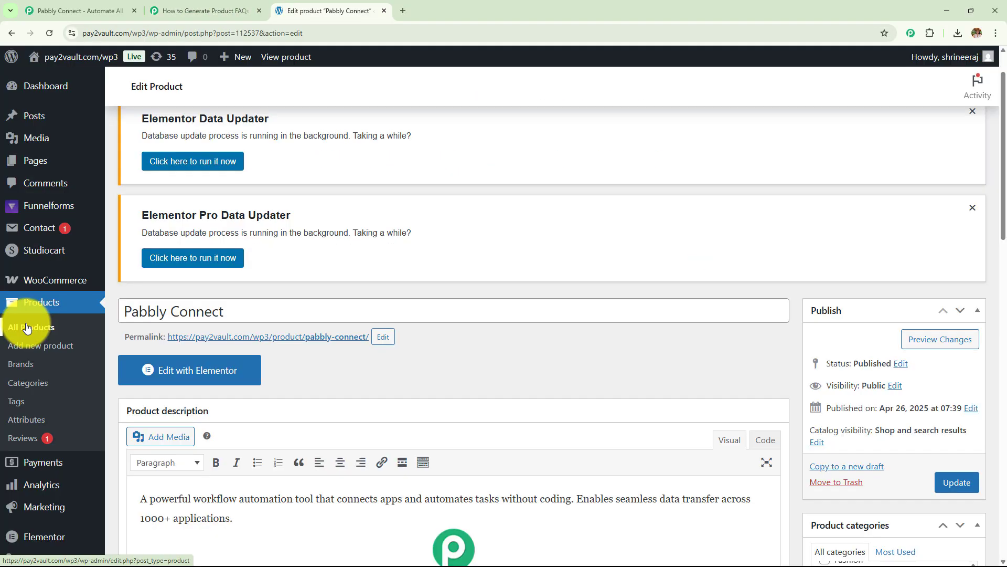
pyautogui.click(27, 327)
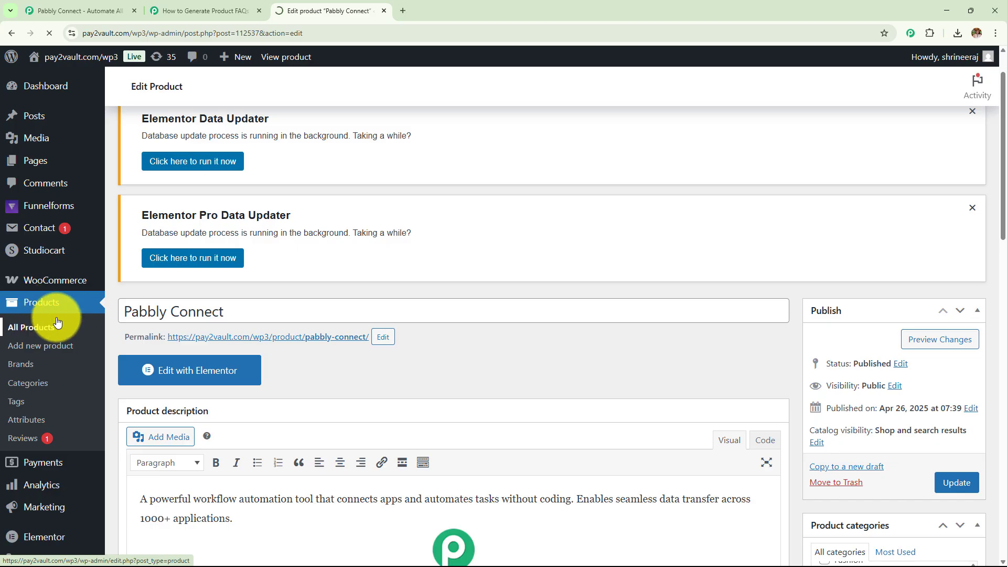
pyautogui.scroll(-4, 281, 288)
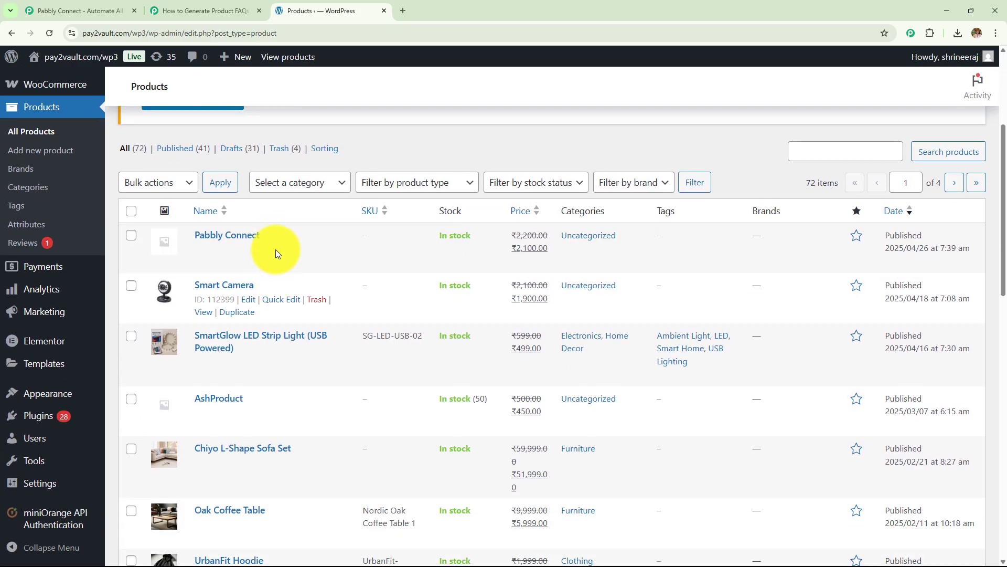
pyautogui.moveTo(248, 252)
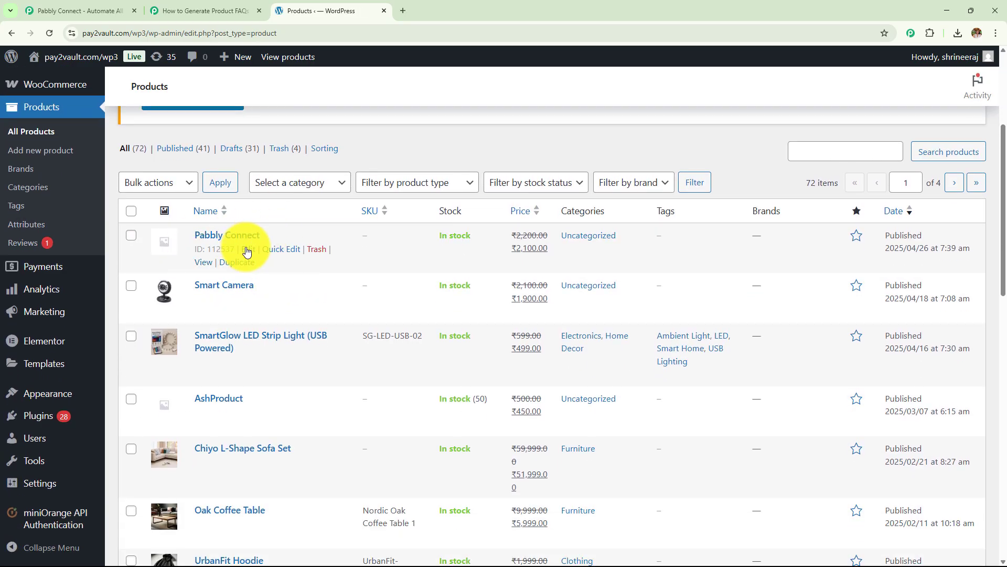
pyautogui.click(202, 264)
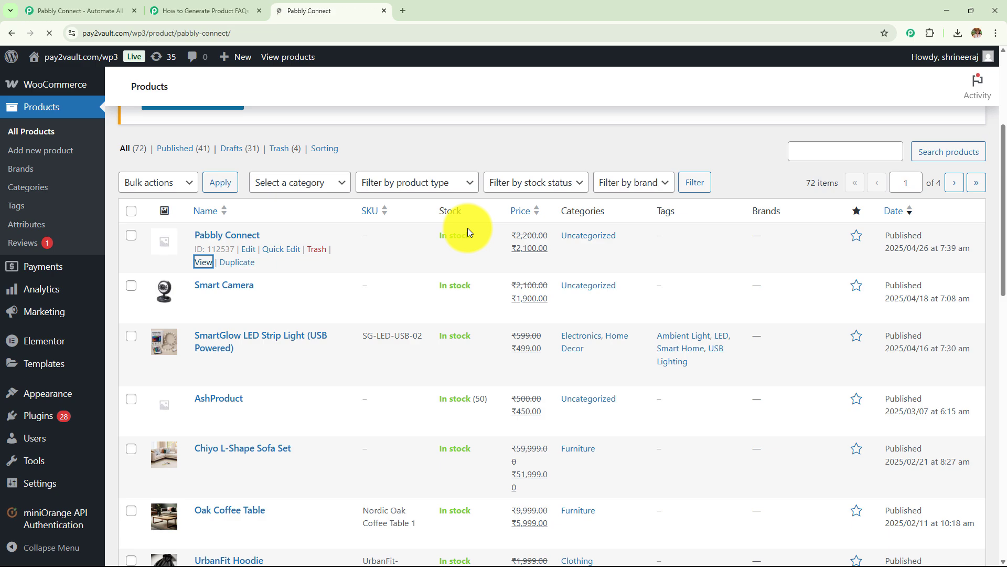
# Step: Highlight and review the five ChatGPT-generated FAQs in the product's Description tab
pyautogui.scroll(-6, 295, 264)
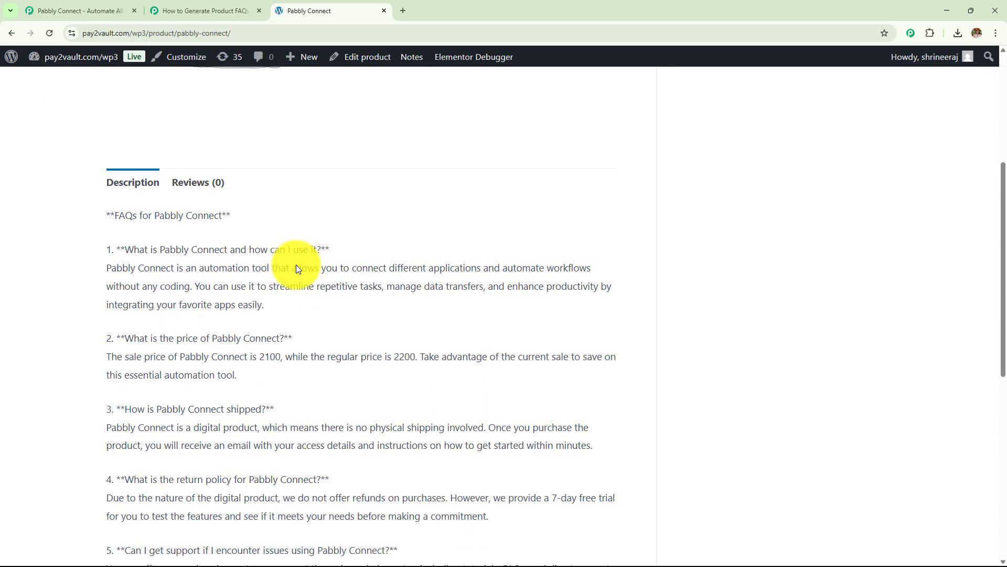
pyautogui.scroll(-2, 296, 265)
pyautogui.scroll(1, 108, 144)
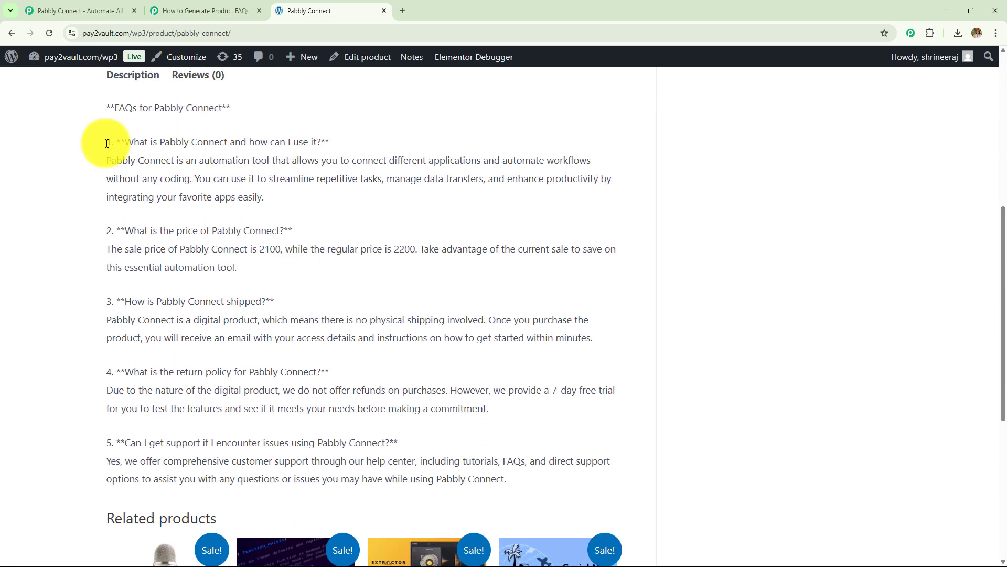
pyautogui.moveTo(103, 109); pyautogui.dragTo(624, 476)
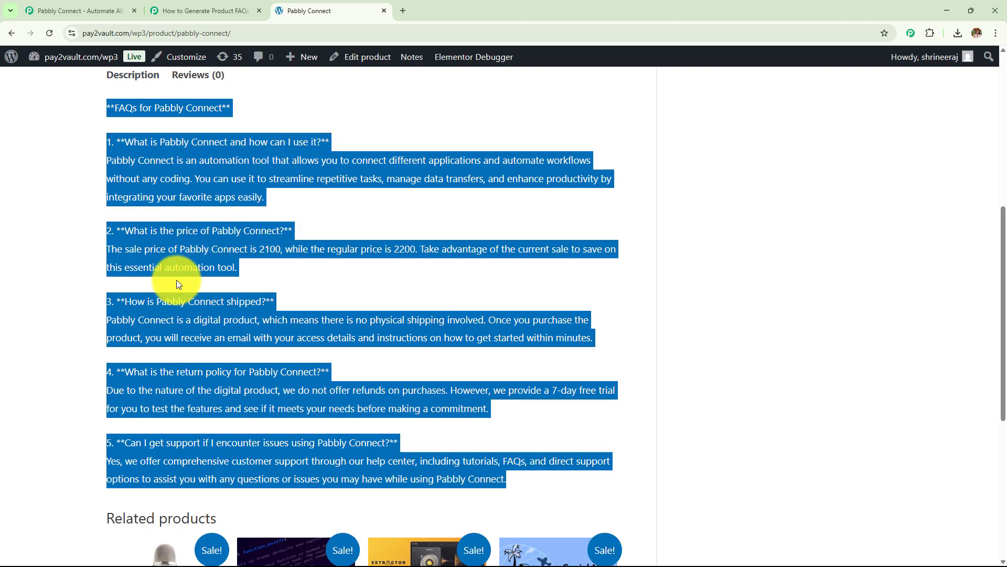
pyautogui.scroll(-2, 176, 278)
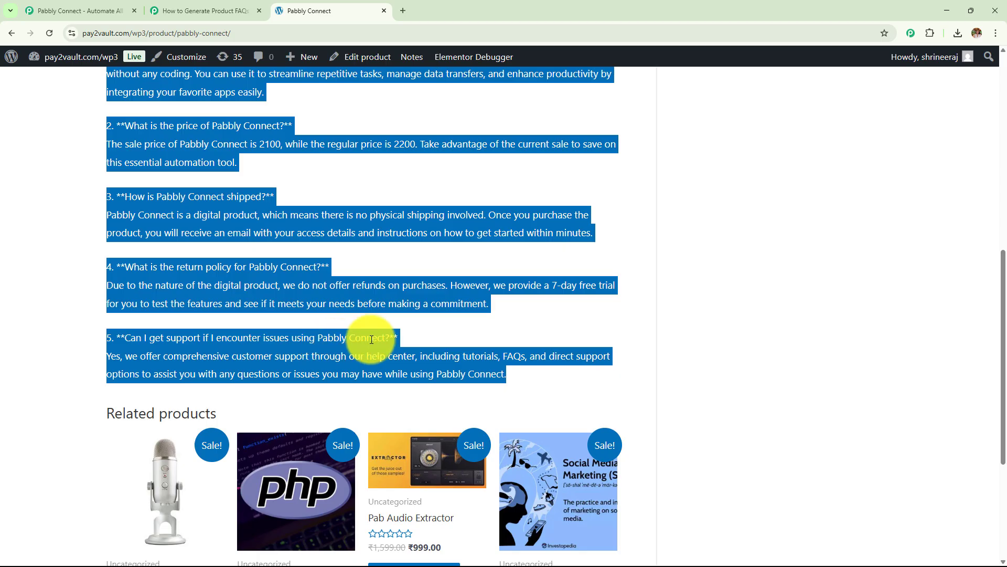
pyautogui.scroll(1, 372, 339)
pyautogui.scroll(8, 372, 339)
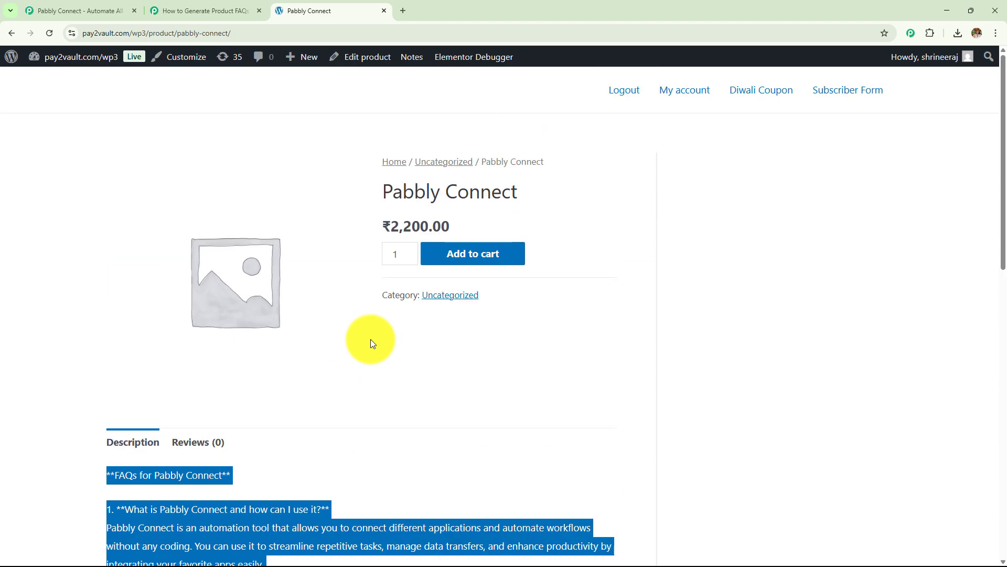
pyautogui.scroll(-6, 371, 340)
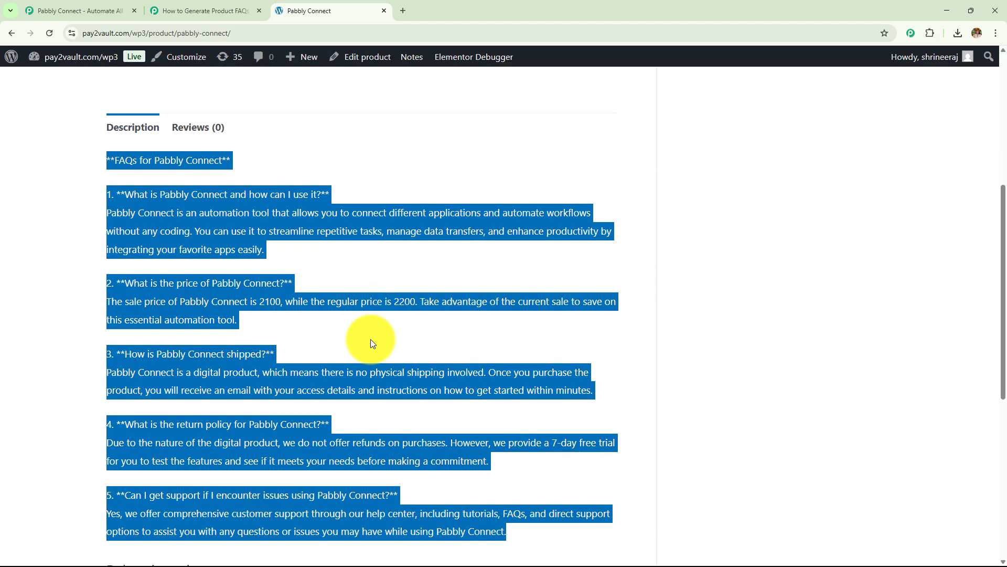
pyautogui.click(205, 10)
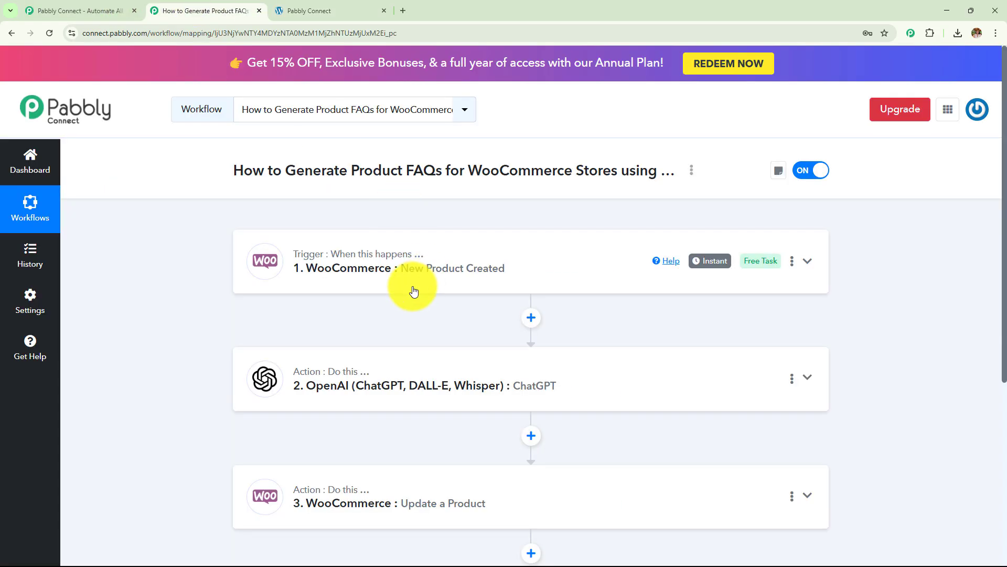
# Step: Scroll through the WooCommerce trigger, OpenAI action and Update a Product steps
pyautogui.scroll(-2, 332, 261)
pyautogui.scroll(2, 283, 304)
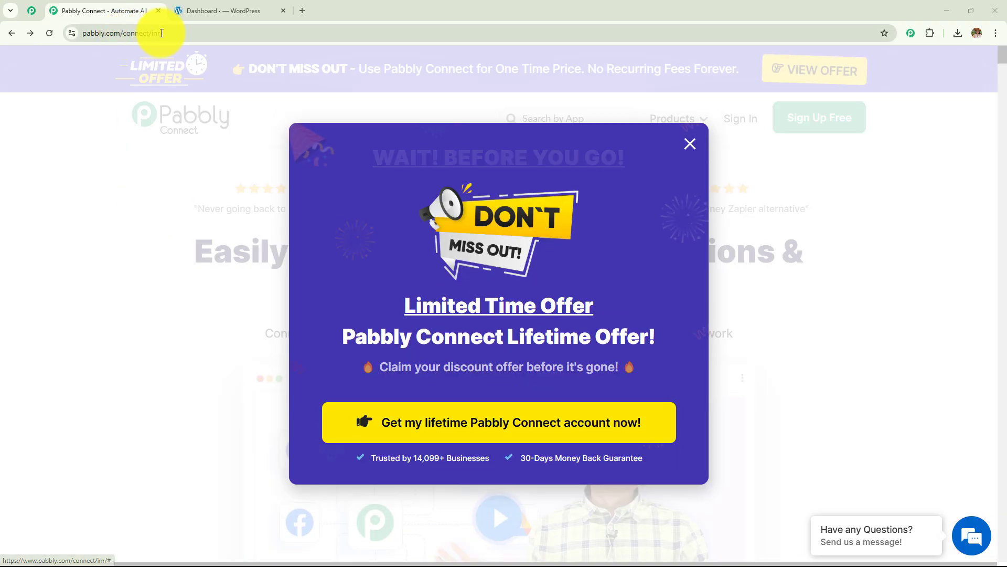
# Step: Dismiss the offer popup, sign in, and launch Pabbly Connect from the All Pabbly Apps list
pyautogui.click(156, 33)
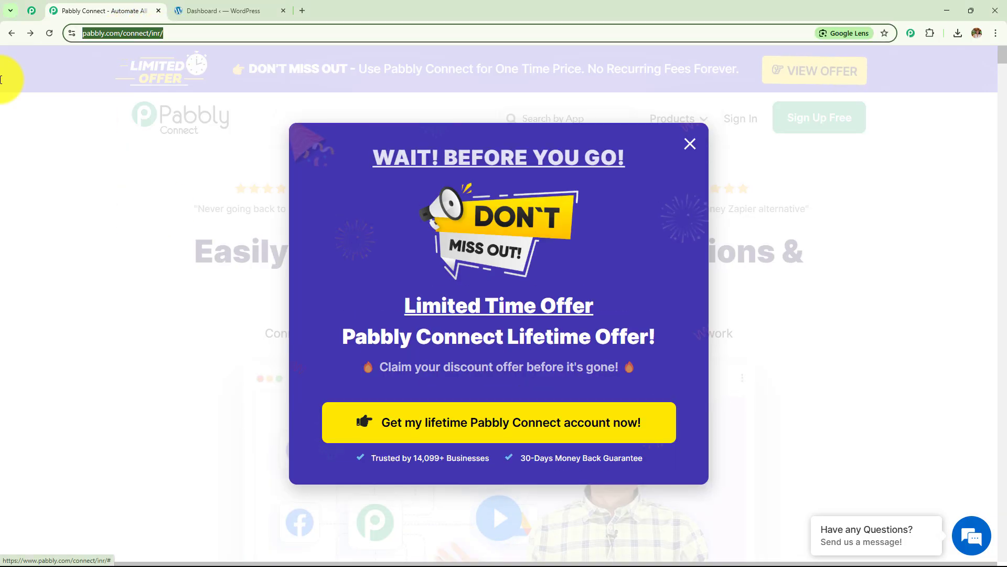
pyautogui.click(165, 221)
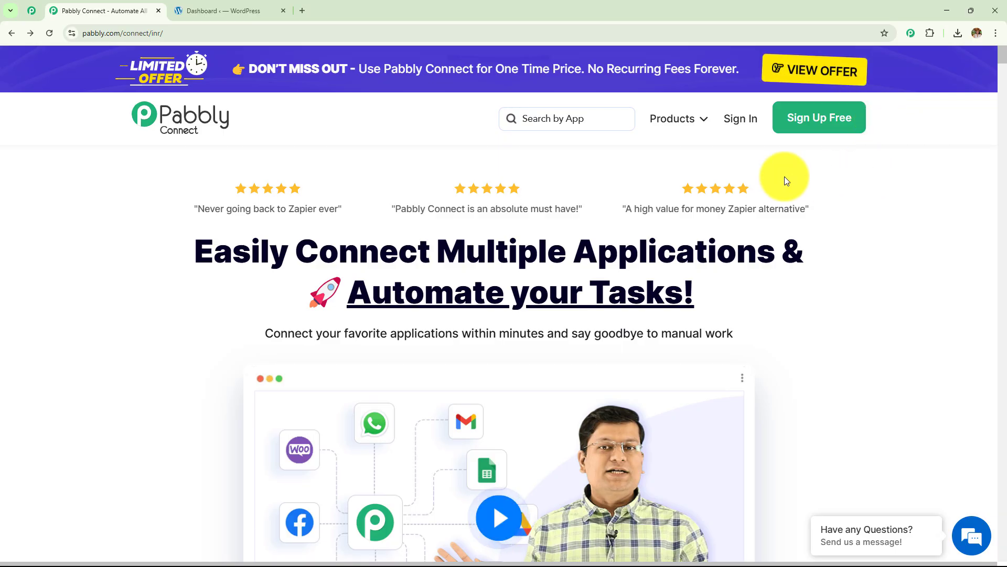
pyautogui.click(739, 126)
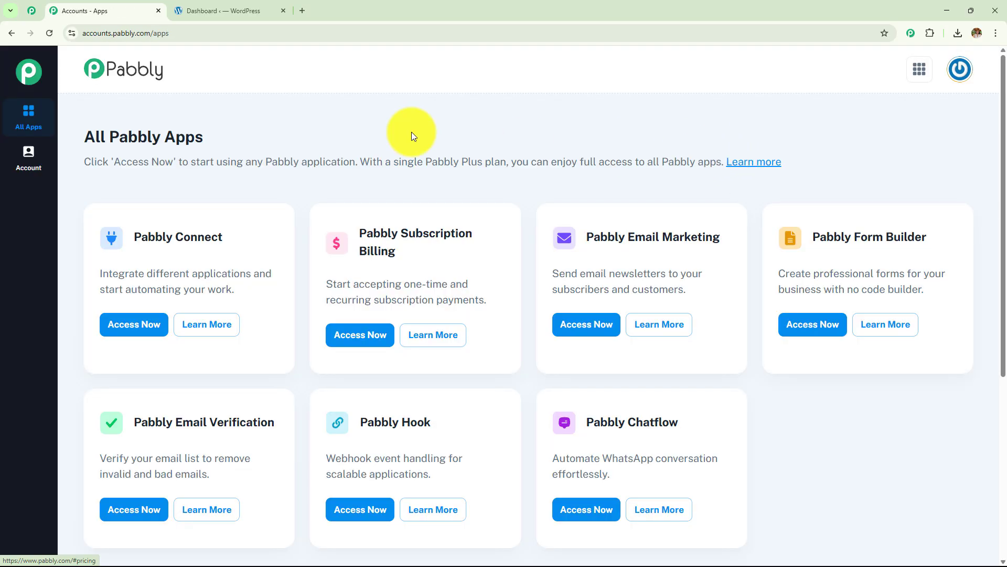
pyautogui.moveTo(87, 138); pyautogui.dragTo(314, 130)
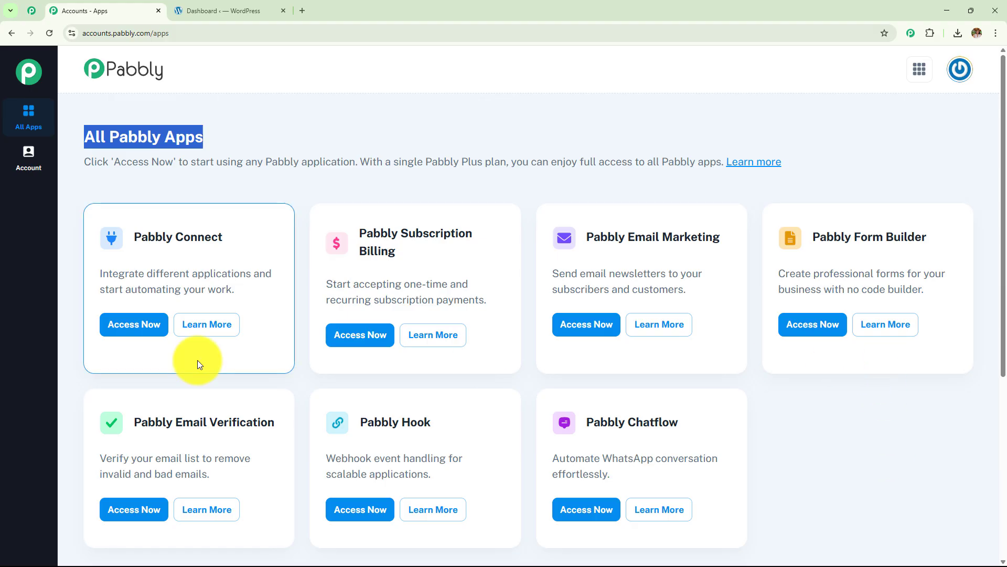
pyautogui.moveTo(134, 236); pyautogui.dragTo(253, 228)
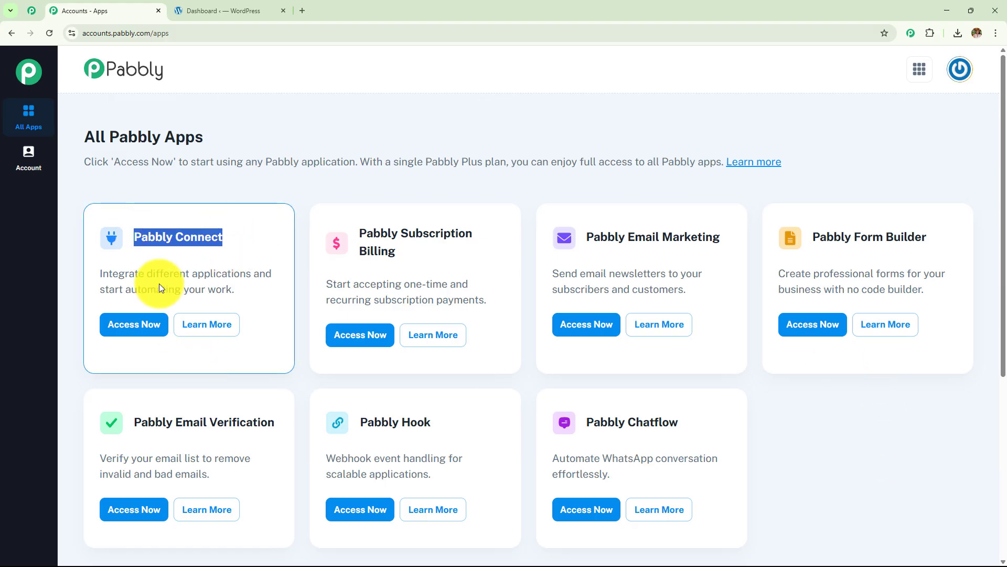
pyautogui.click(126, 325)
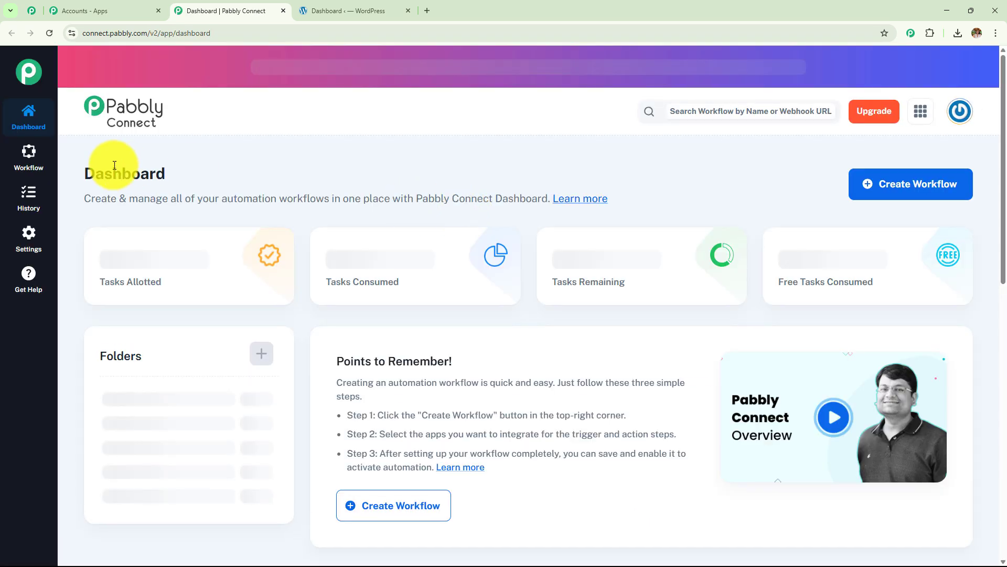
# Step: Scroll the dashboard showing 2899 remaining tasks, then open and cancel the Create Folder dialog
pyautogui.moveTo(83, 173); pyautogui.dragTo(299, 175)
pyautogui.scroll(-5, 538, 253)
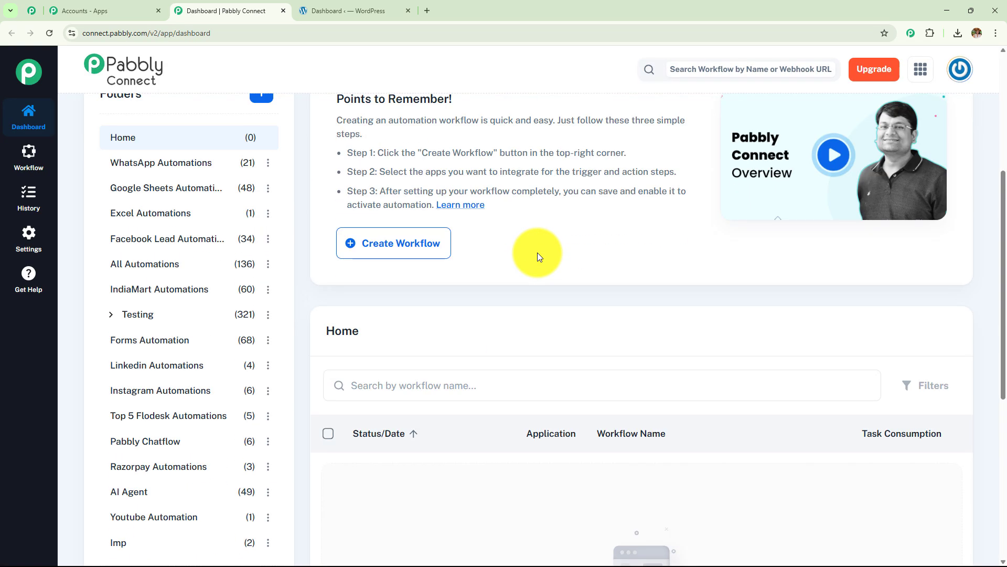
pyautogui.scroll(-4, 537, 253)
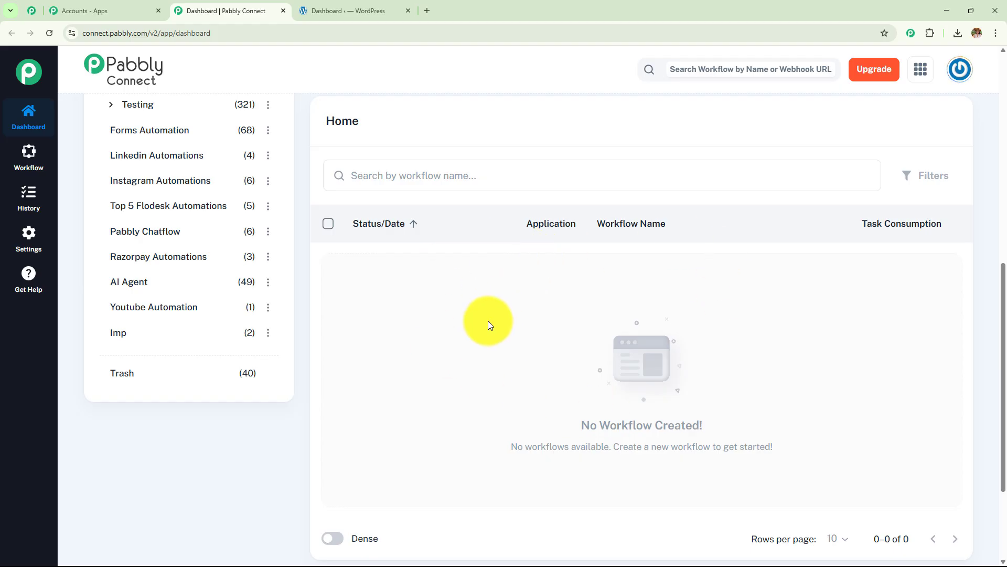
pyautogui.scroll(9, 245, 358)
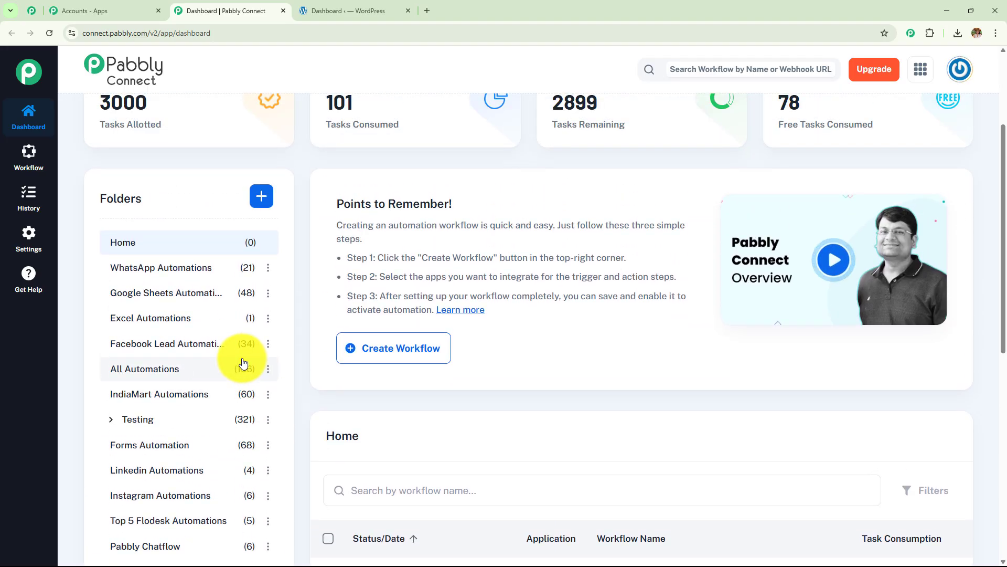
pyautogui.scroll(-4, 242, 359)
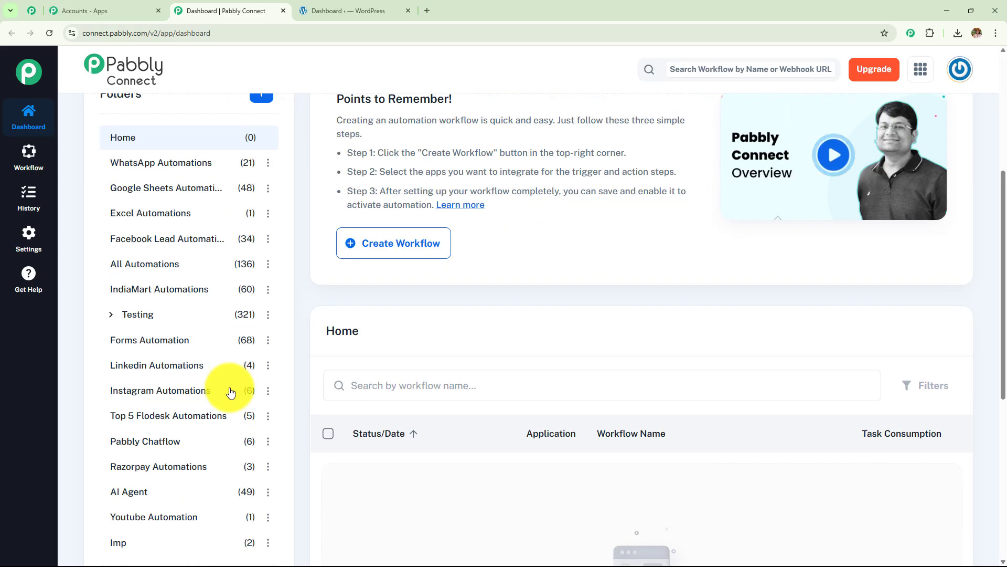
pyautogui.scroll(4, 232, 399)
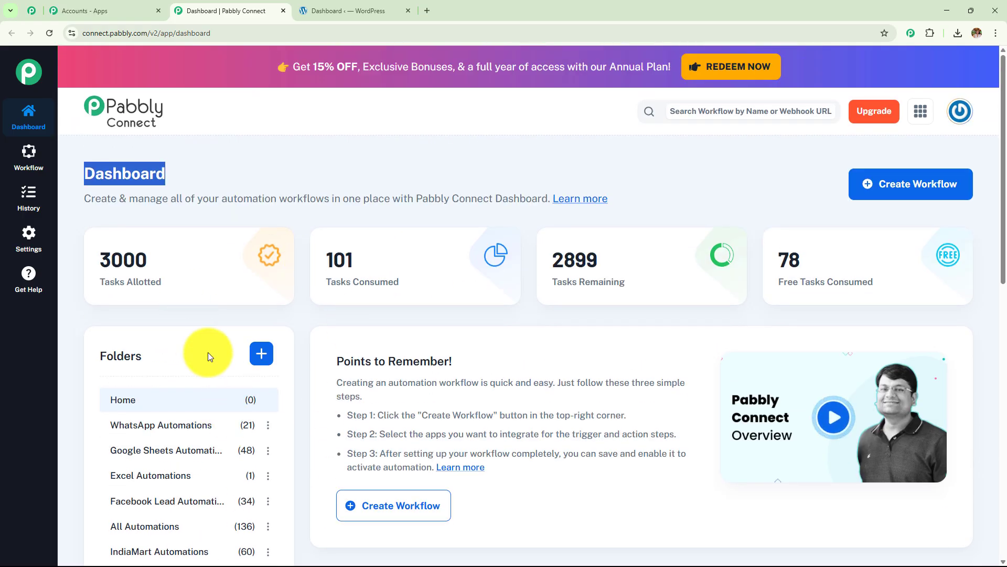
pyautogui.click(261, 352)
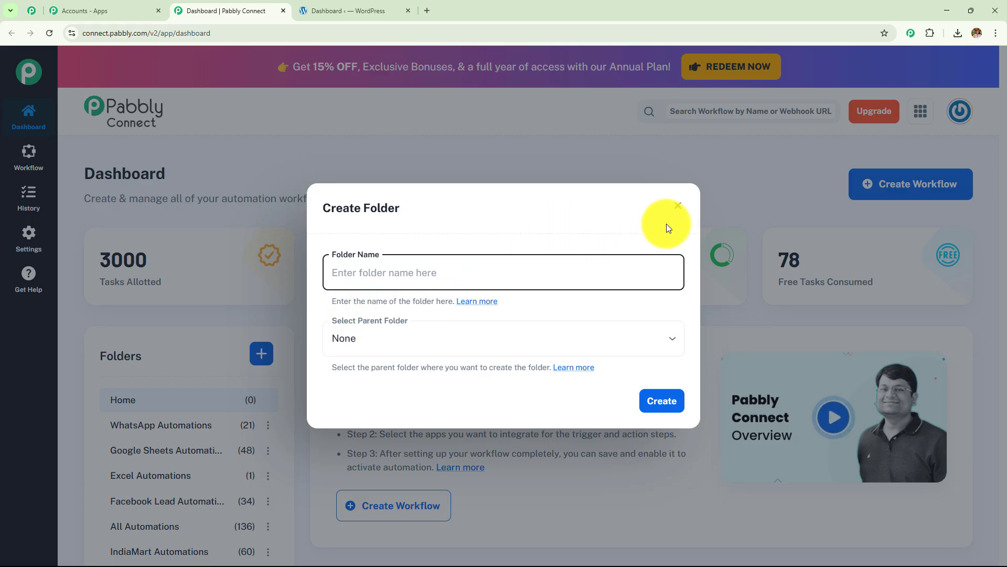
pyautogui.click(676, 210)
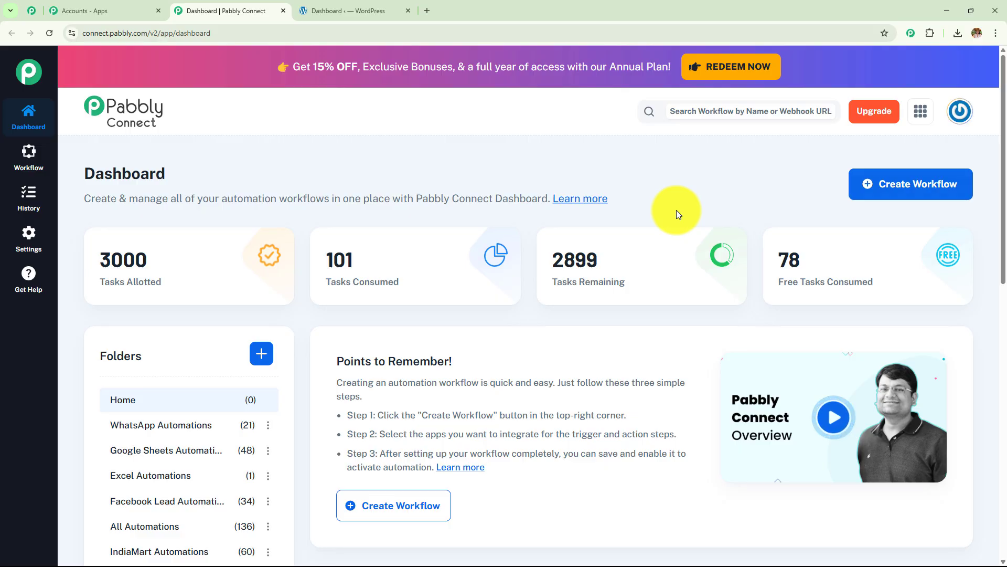
# Step: Open the Create Workflow form and browse the folder list, leaving Home selected
pyautogui.click(891, 201)
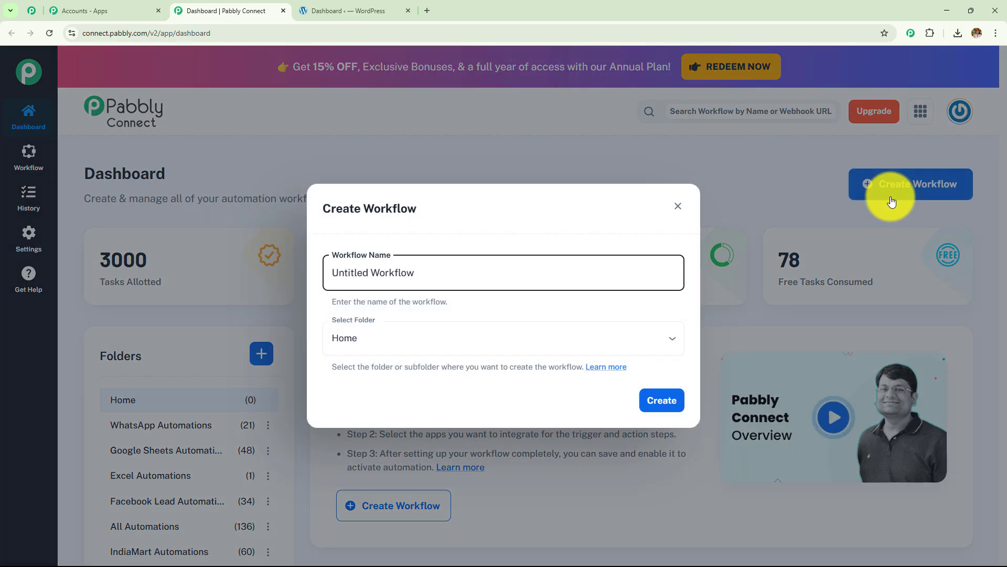
pyautogui.click(418, 338)
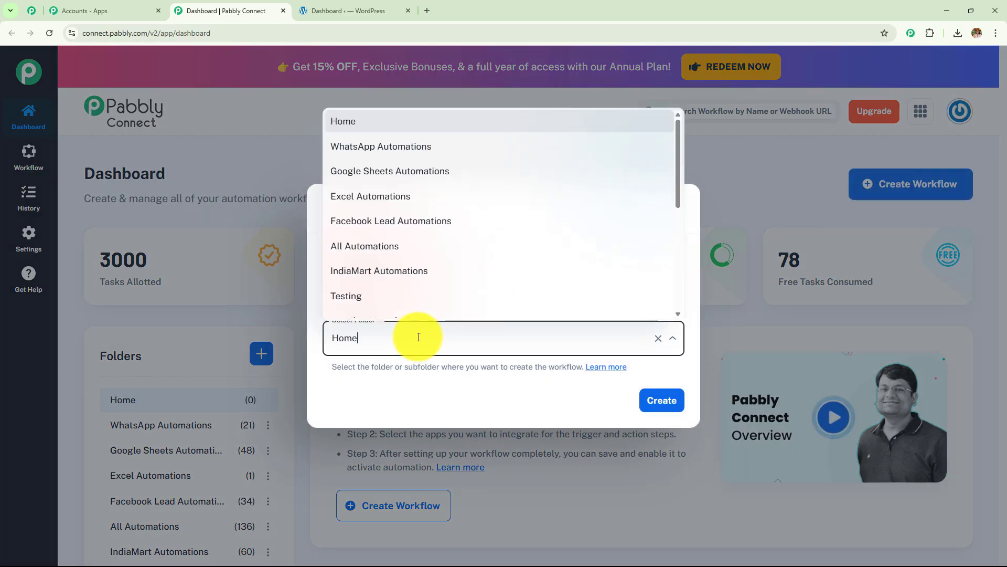
pyautogui.click(285, 332)
pyautogui.tripleClick(405, 272)
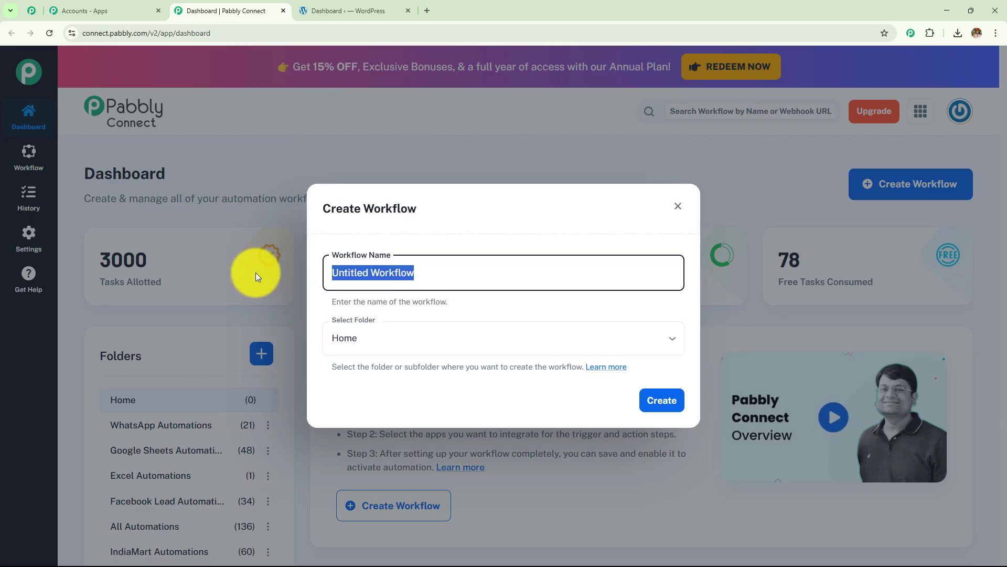
pyautogui.click(377, 350)
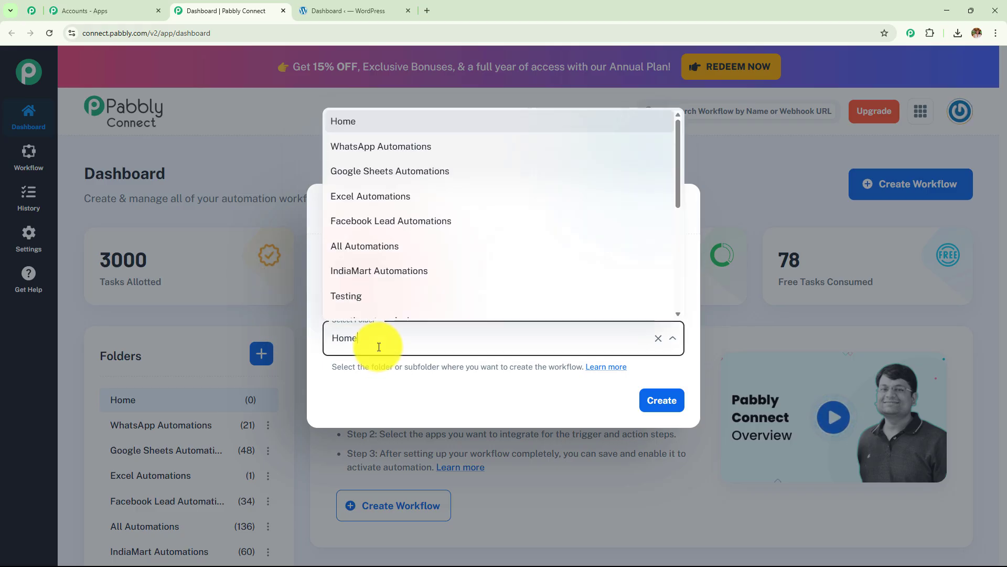
pyautogui.click(405, 392)
# Step: Name it 'How to Generate Product FAQs for WooCommerce Stores using AI Agent', choose AI Agent folder, create
pyautogui.moveTo(388, 279); pyautogui.dragTo(310, 284)
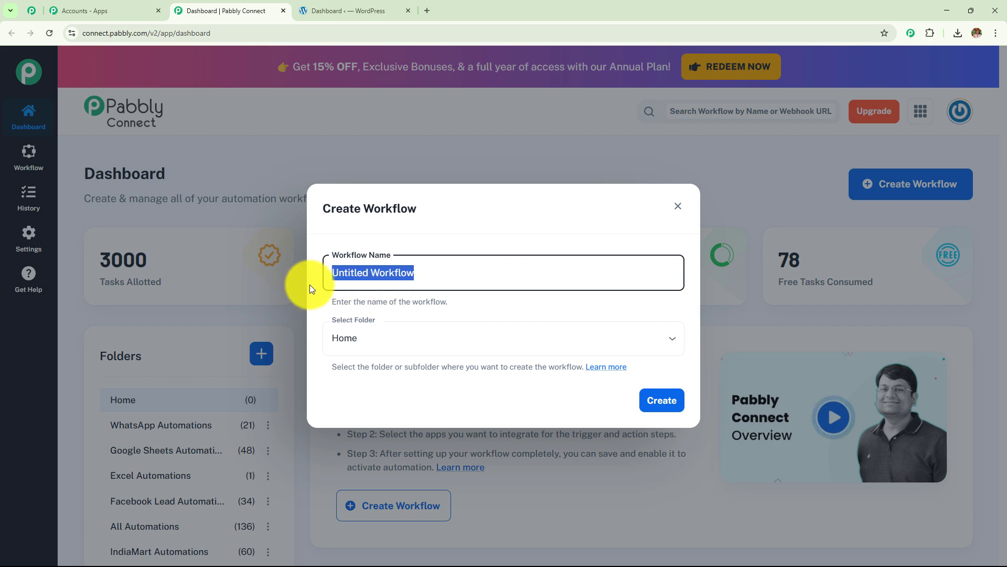
pyautogui.press('BackSpace')
pyautogui.write('How to Generate Product FAQs for WooCommerce Stores using AI Agent')
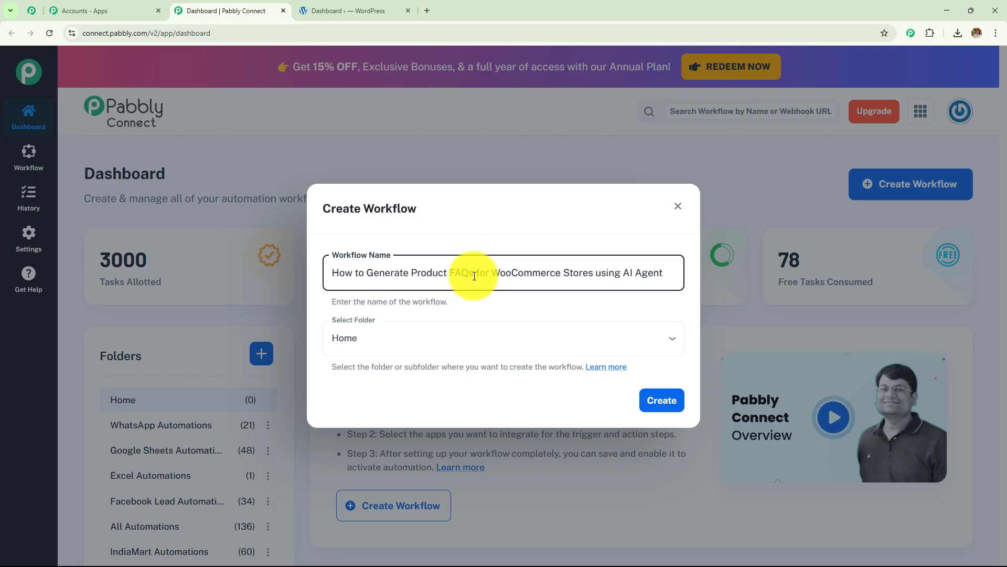
pyautogui.click(446, 342)
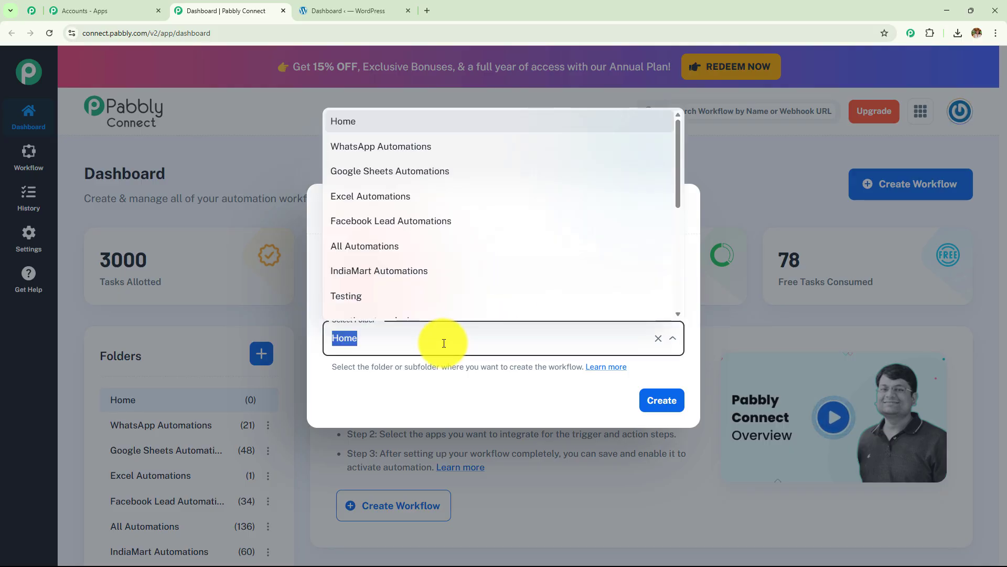
pyautogui.scroll(-5, 461, 221)
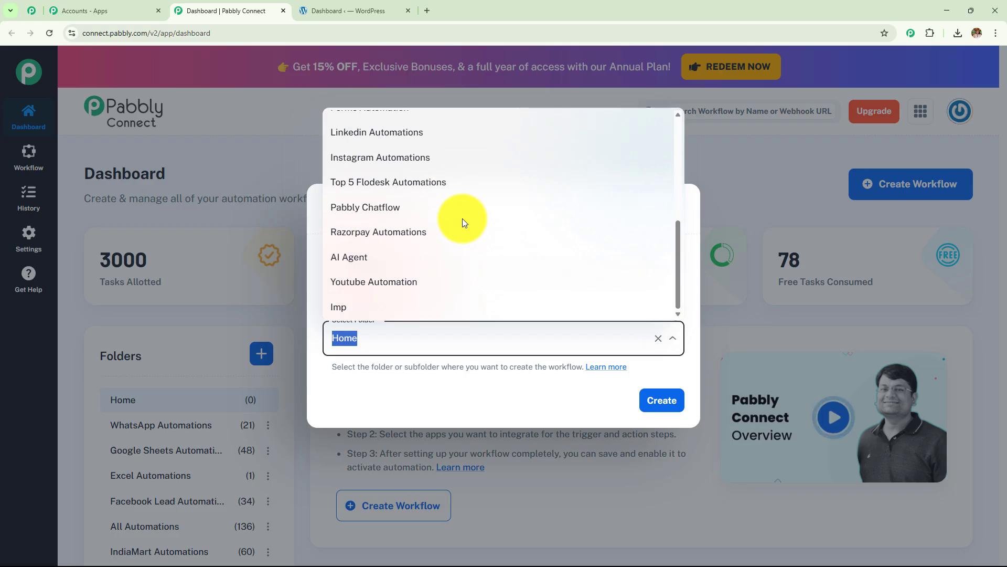
pyautogui.scroll(5, 461, 218)
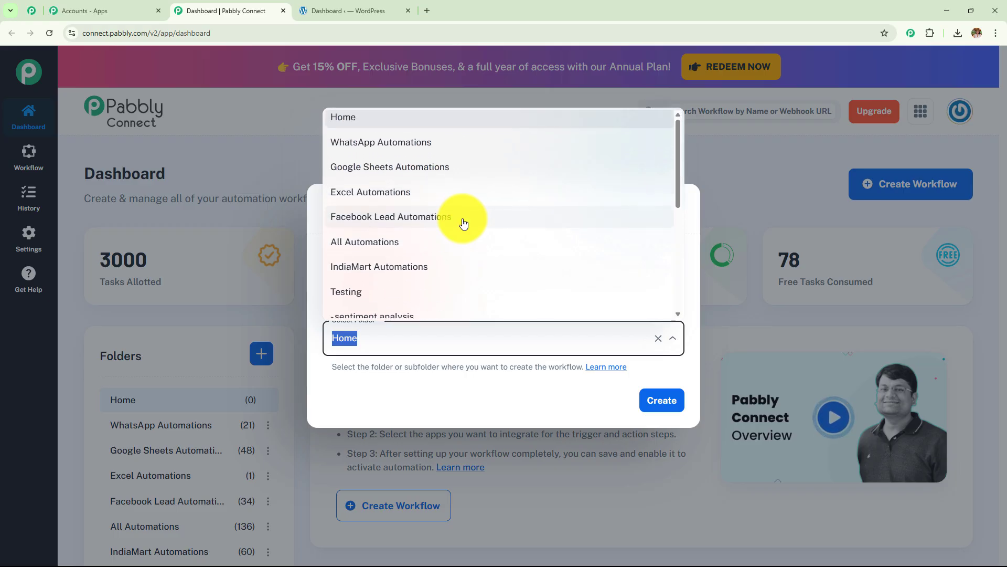
pyautogui.scroll(-5, 462, 219)
pyautogui.click(400, 259)
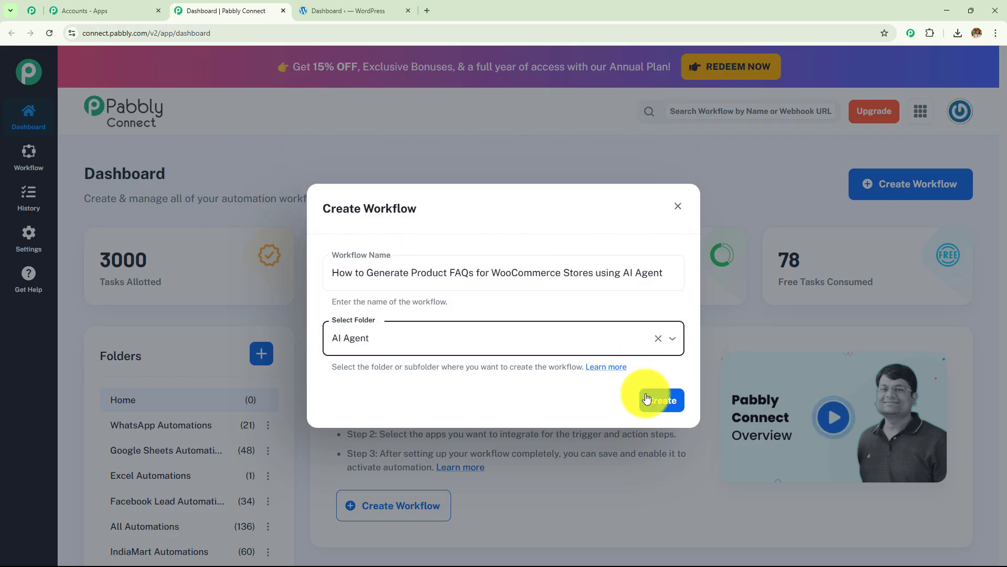
pyautogui.click(660, 409)
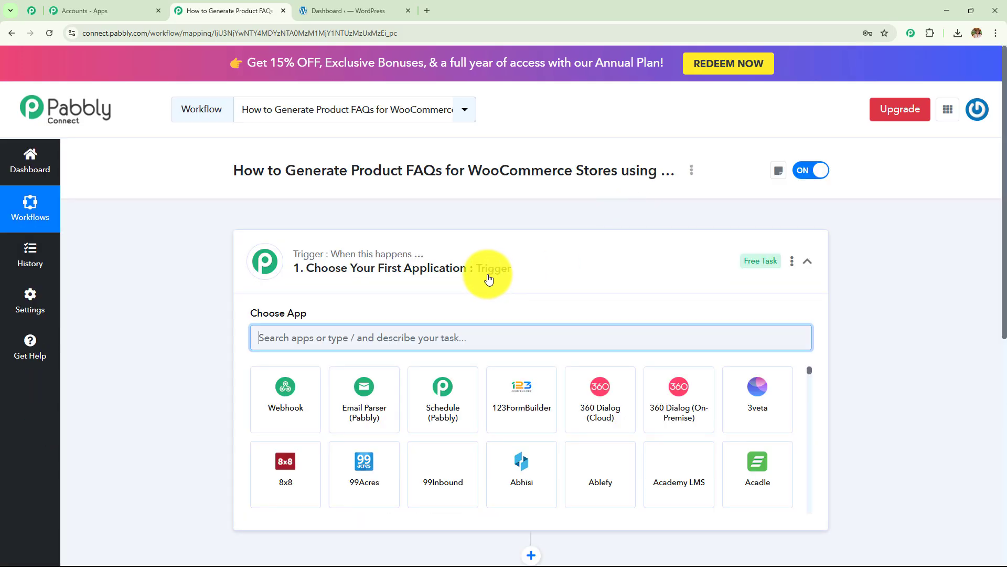
# Step: Collapse the trigger step's app chooser, leaving the empty trigger and action steps visible
pyautogui.click(484, 270)
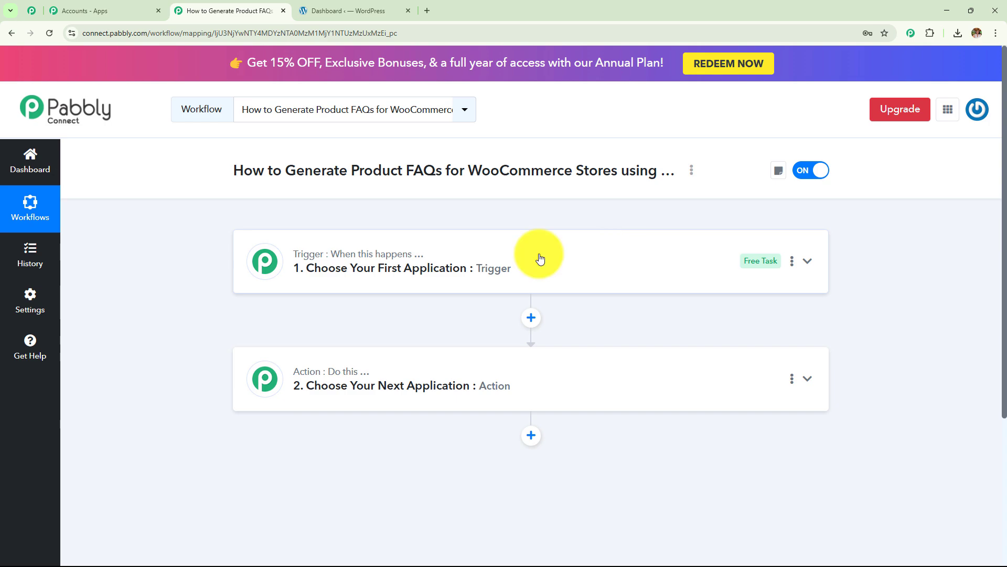
pyautogui.click(367, 10)
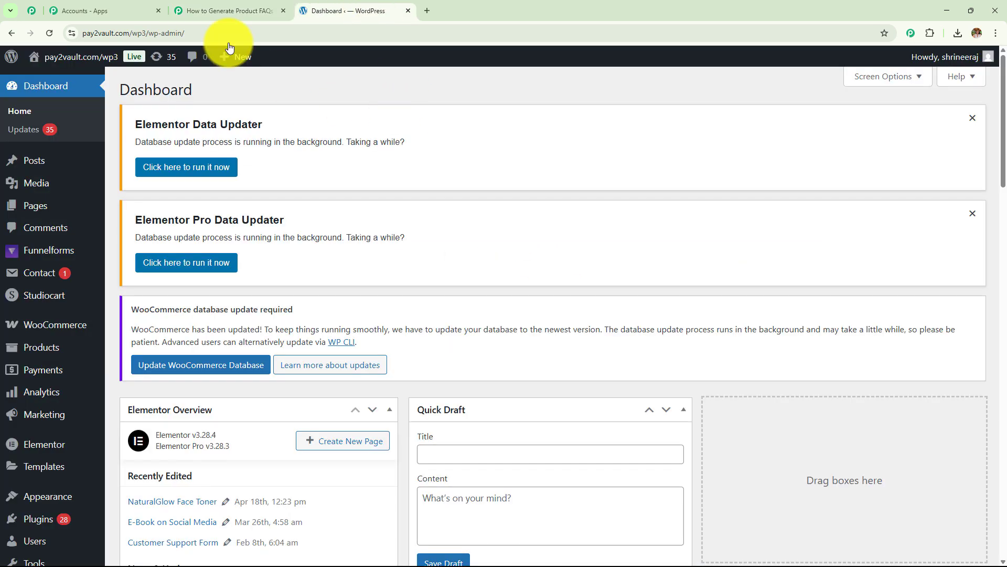
pyautogui.click(223, 12)
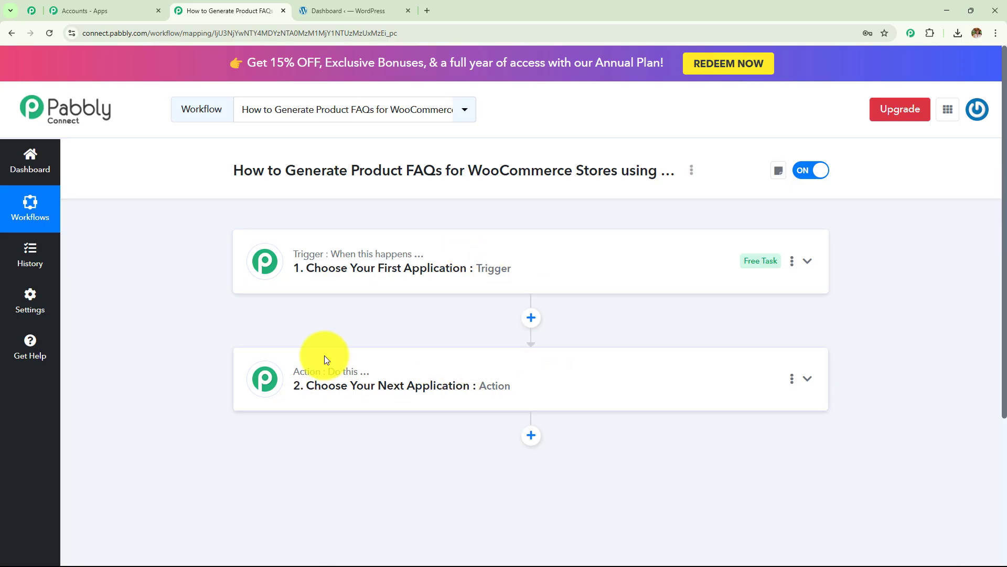
# Step: Set the trigger app to WooCommerce with the New Product Created event, revealing its webhook URL
pyautogui.click(310, 258)
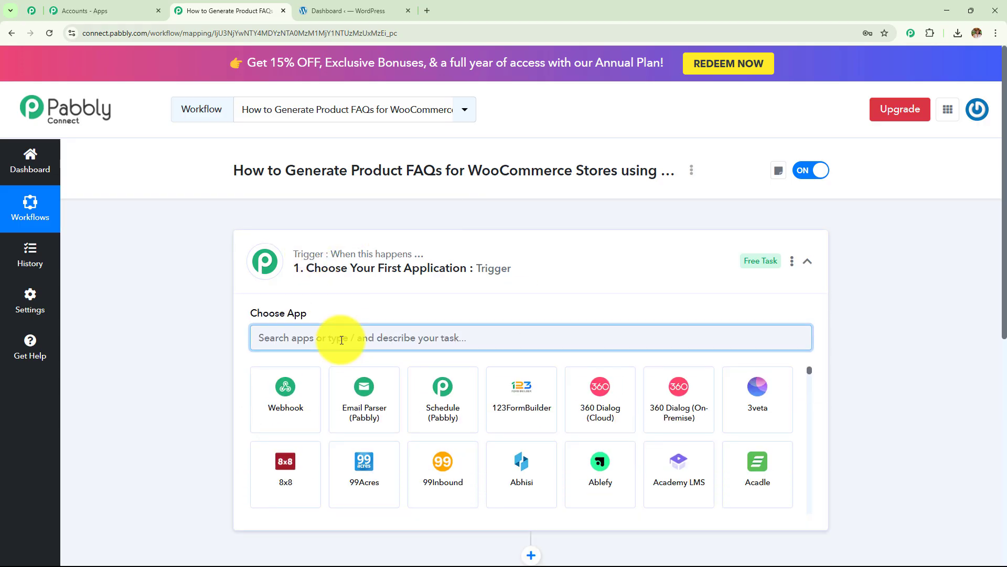
pyautogui.write('Wooc')
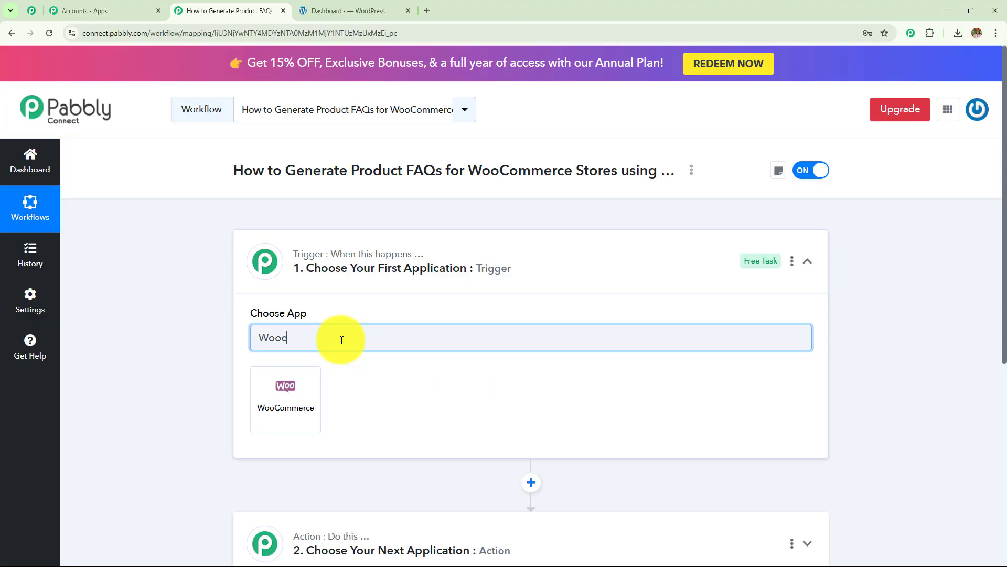
pyautogui.click(288, 429)
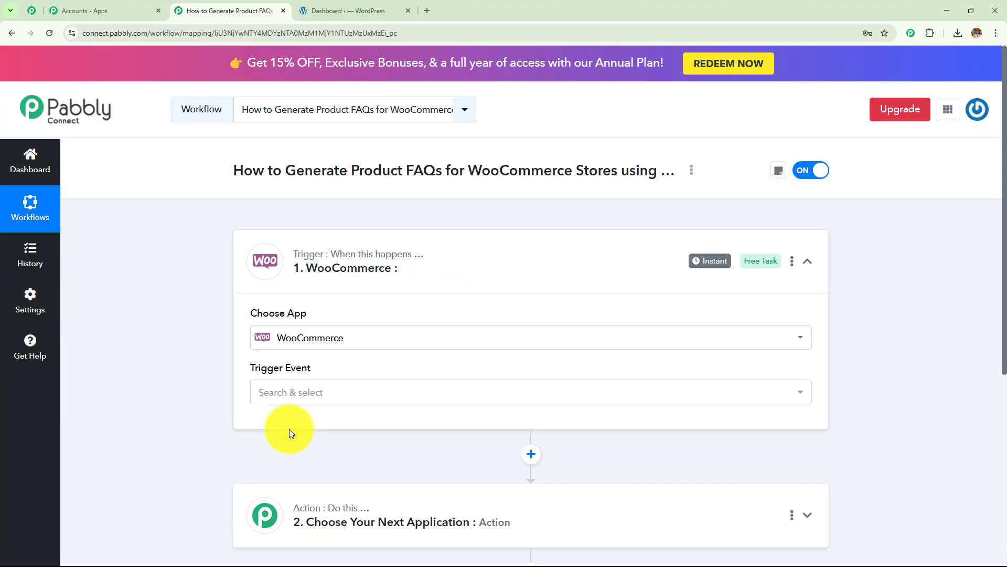
pyautogui.click(295, 394)
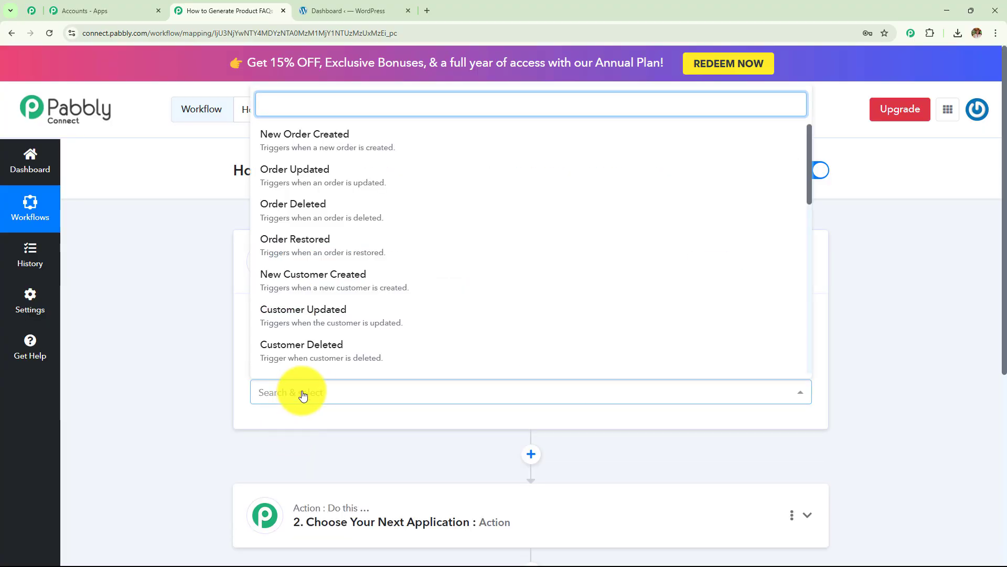
pyautogui.write('n')
pyautogui.press('BackSpace')
pyautogui.write('pr')
pyautogui.click(296, 309)
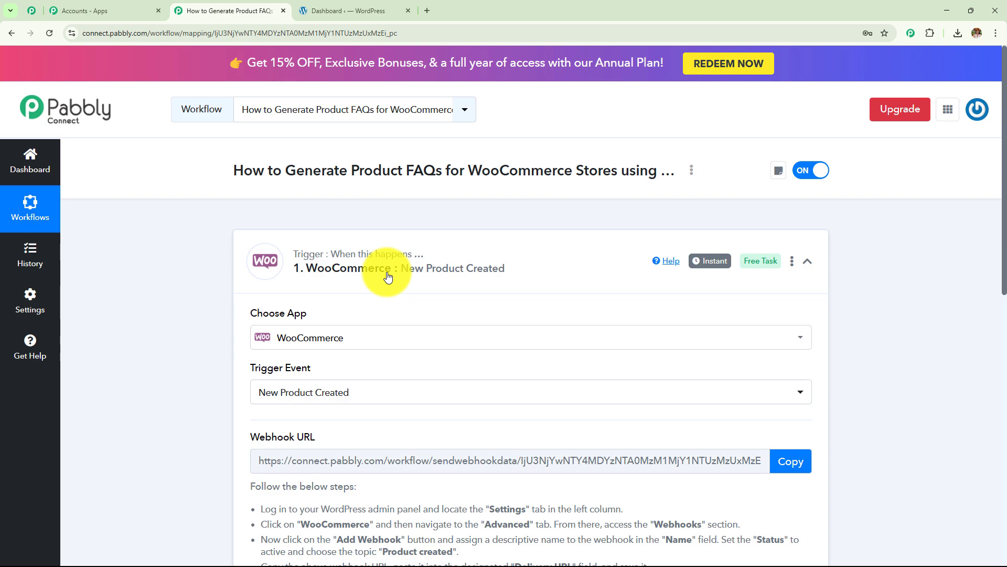
pyautogui.scroll(-3, 387, 276)
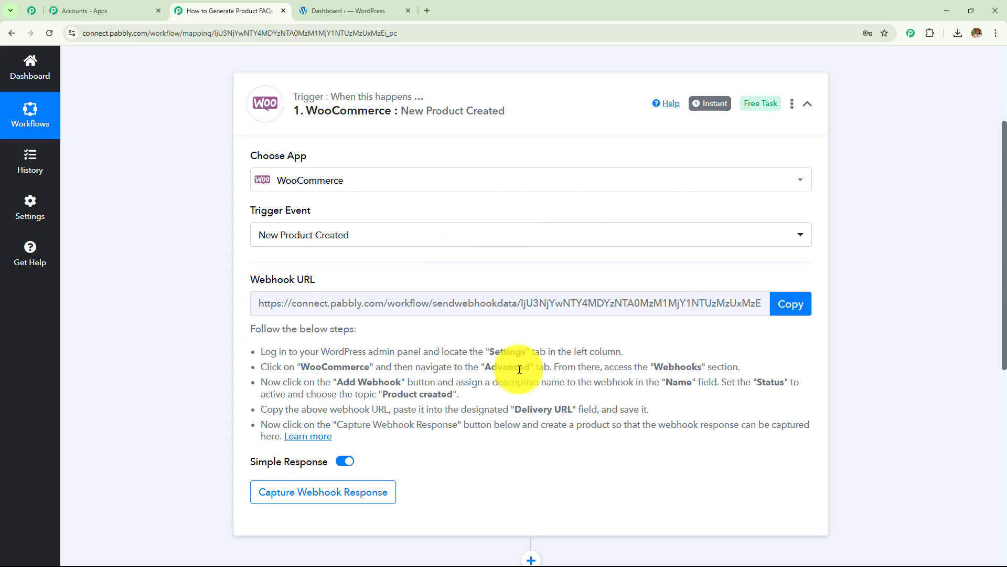
pyautogui.moveTo(253, 351); pyautogui.dragTo(438, 461)
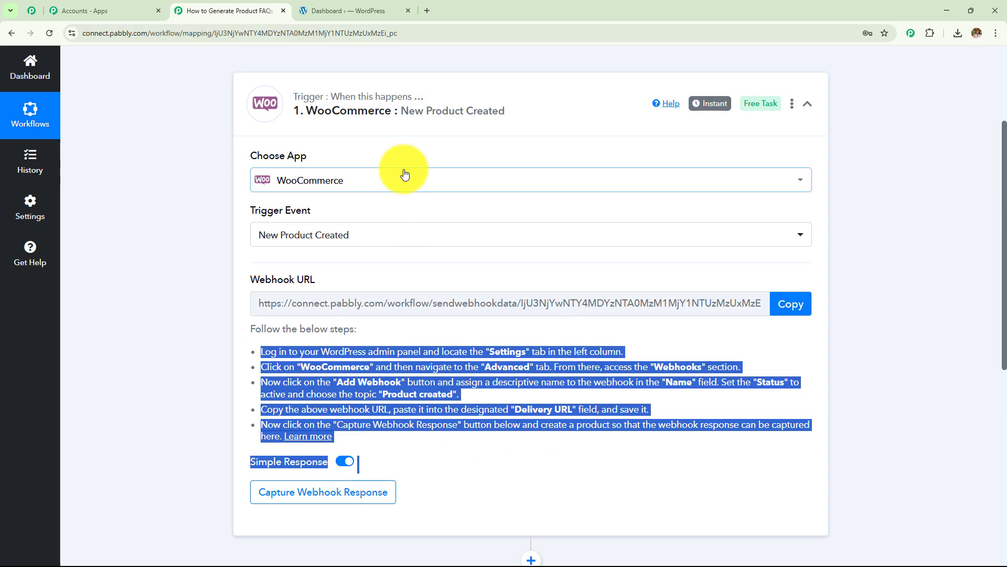
pyautogui.click(367, 11)
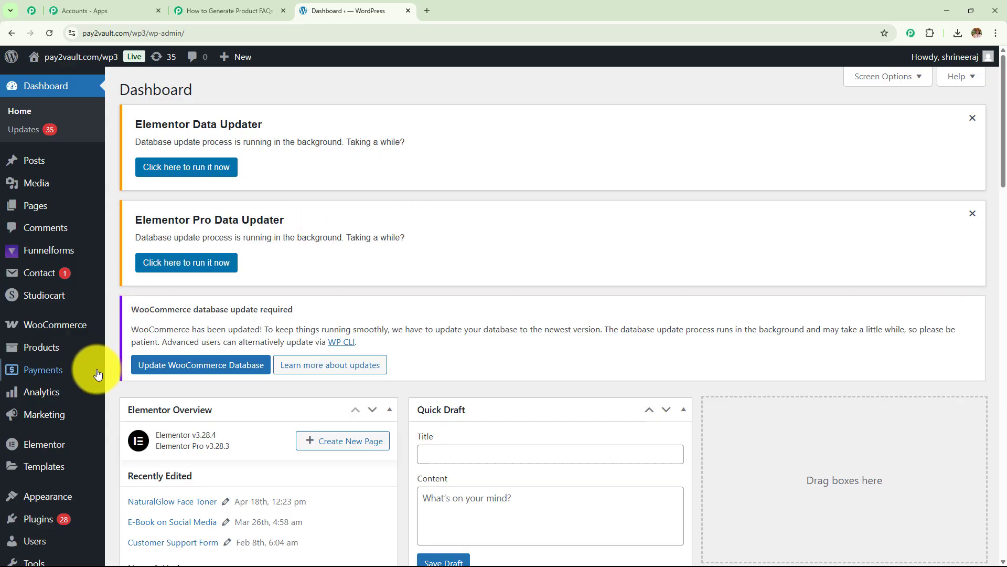
# Step: Open the Advanced tab of WooCommerce Settings
pyautogui.scroll(-4, 79, 425)
pyautogui.moveTo(52, 418)
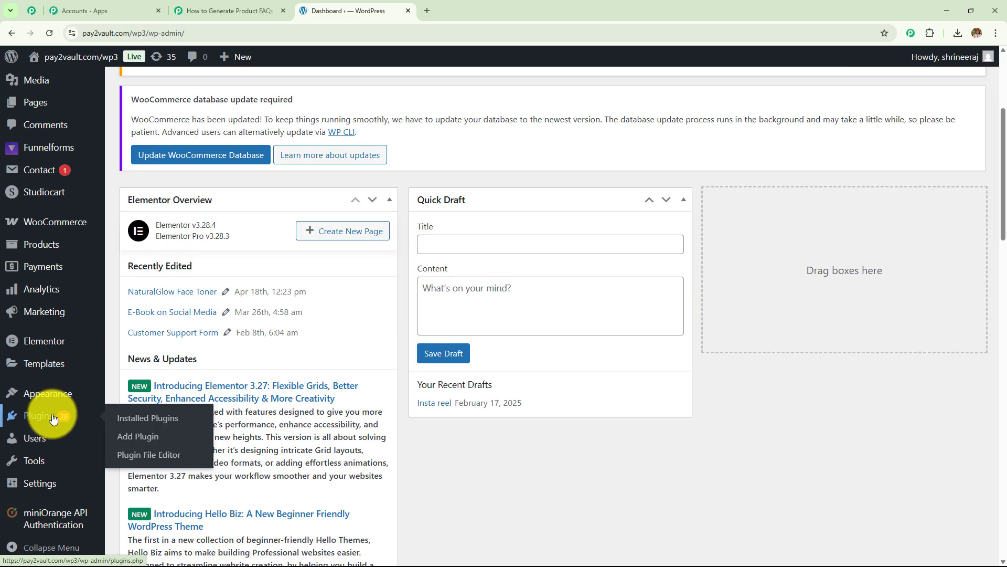
pyautogui.click(43, 231)
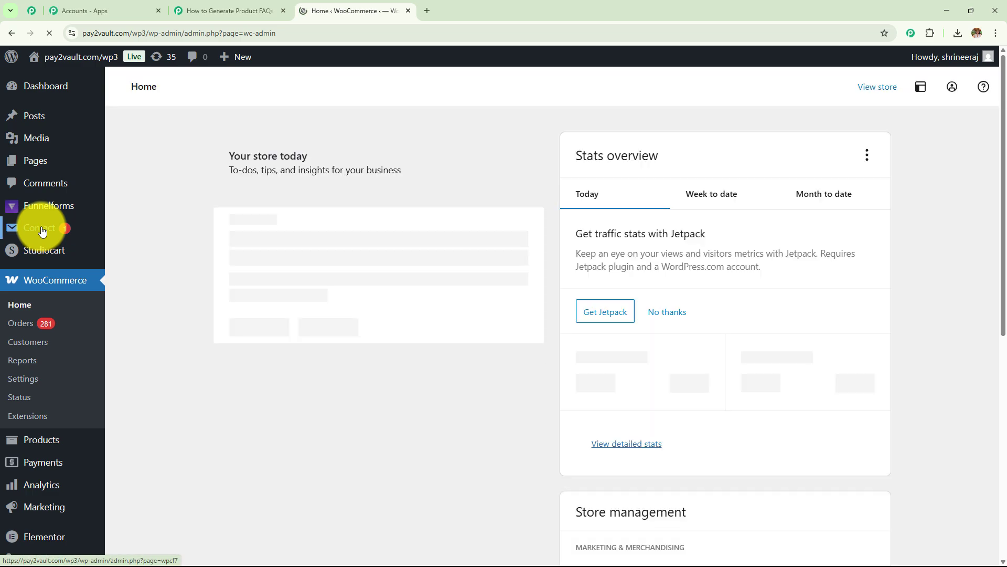
pyautogui.click(27, 380)
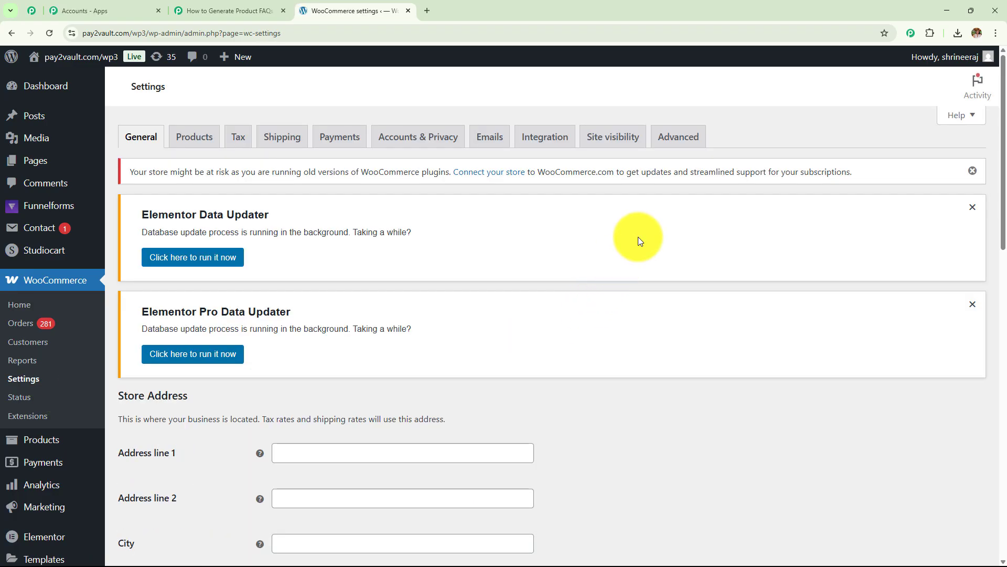
pyautogui.click(676, 138)
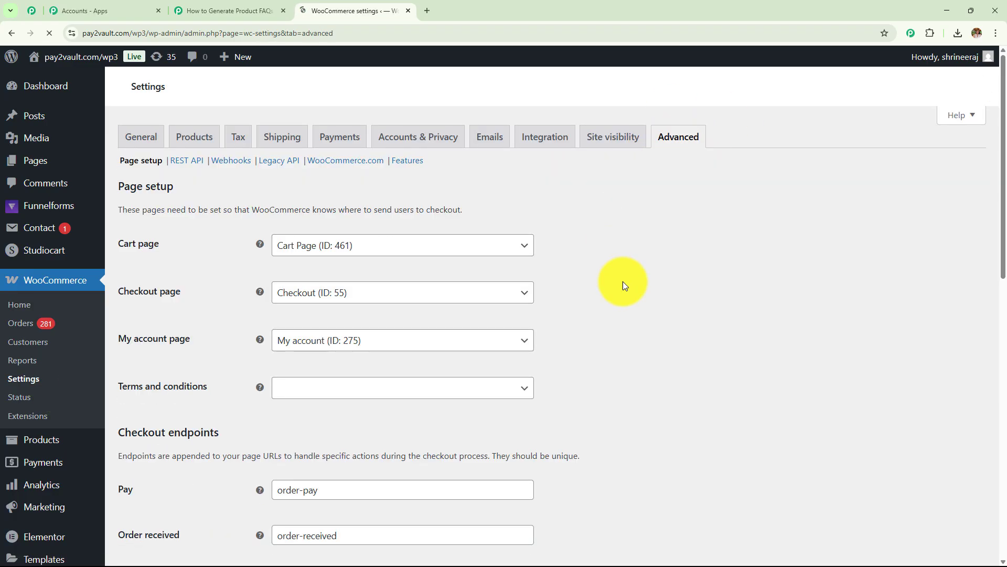
# Step: Open the Webhooks section listing 22 webhooks and start adding a new webhook
pyautogui.scroll(-1, 499, 336)
pyautogui.scroll(-1, 499, 333)
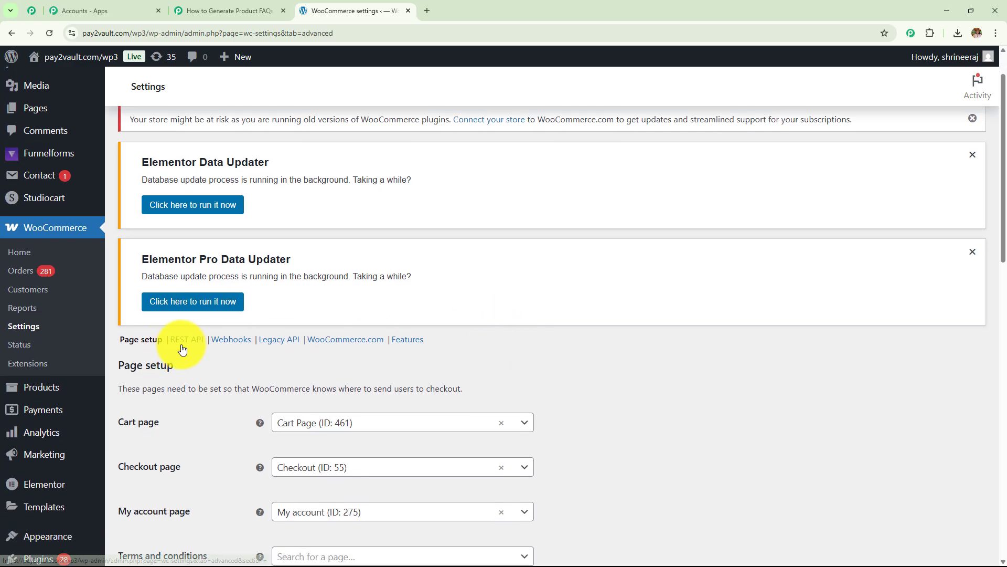
pyautogui.click(235, 342)
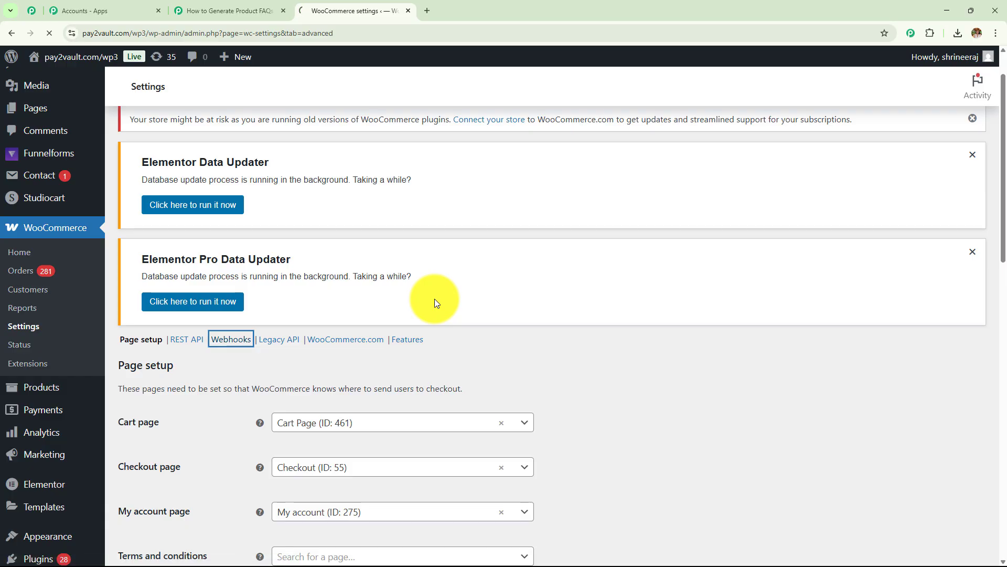
pyautogui.scroll(-5, 434, 300)
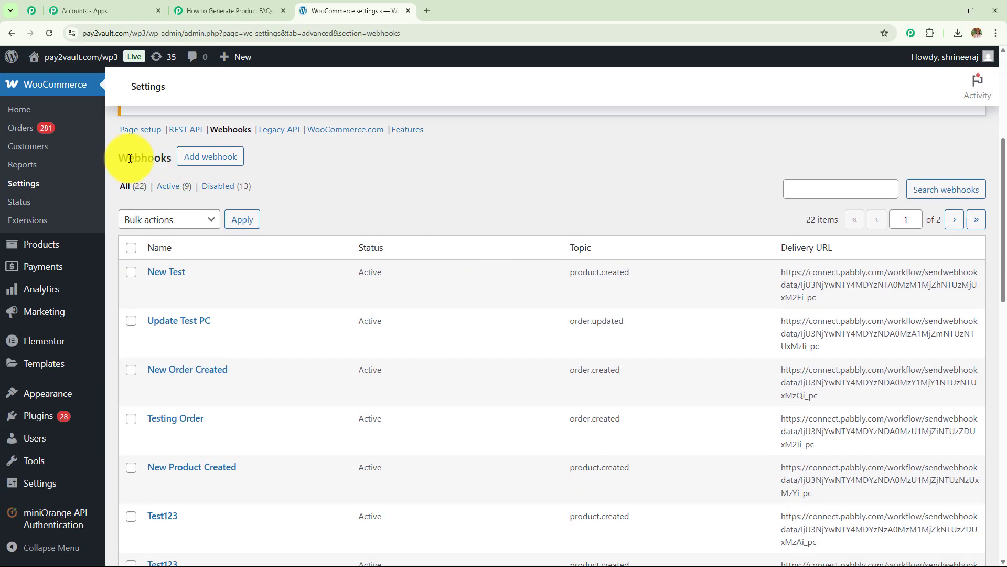
pyautogui.moveTo(117, 157); pyautogui.dragTo(178, 158)
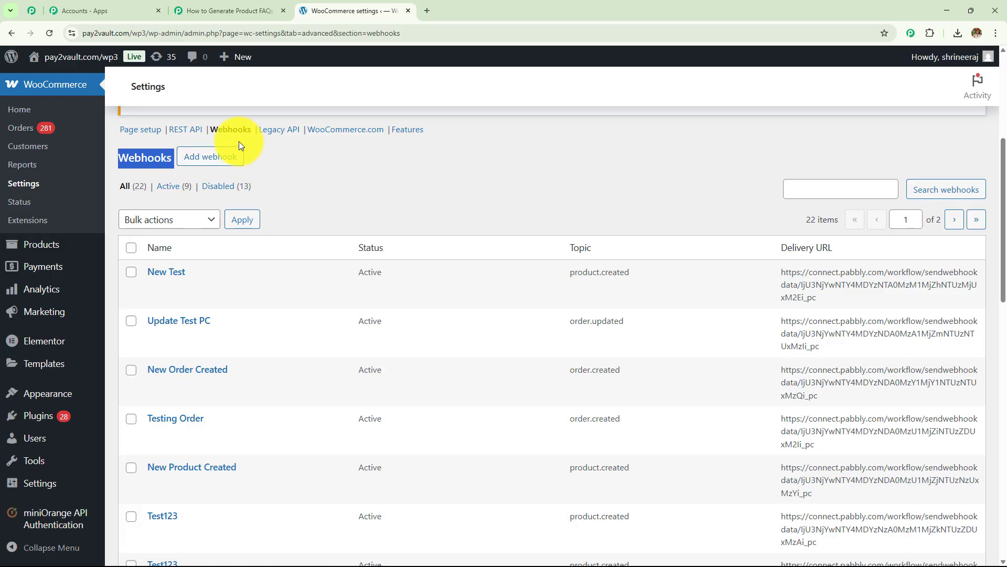
pyautogui.click(228, 158)
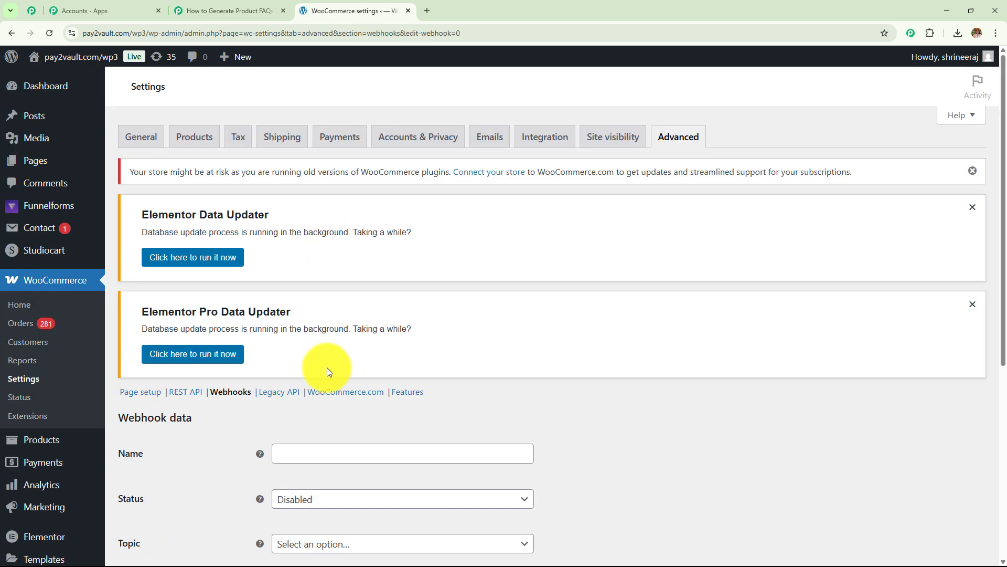
# Step: Name the WooCommerce webhook 'New Product', set it Active with topic Product created
pyautogui.scroll(-5, 326, 367)
pyautogui.click(299, 196)
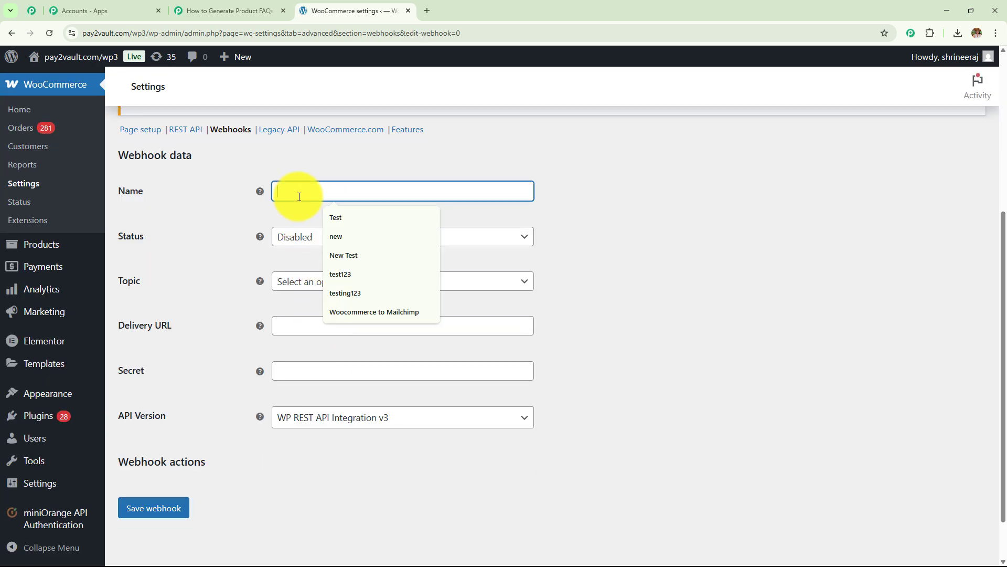
pyautogui.write('New Product')
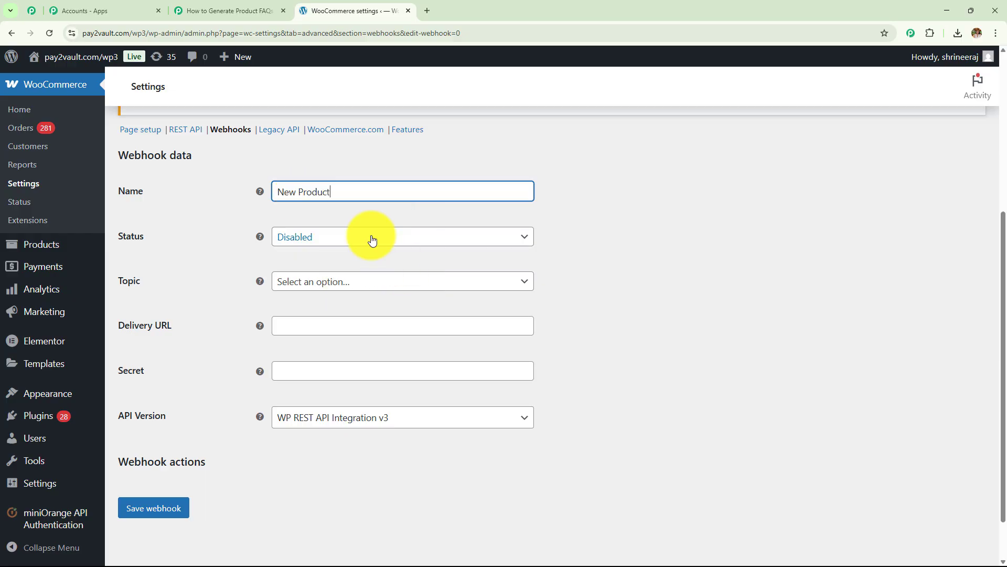
pyautogui.click(372, 240)
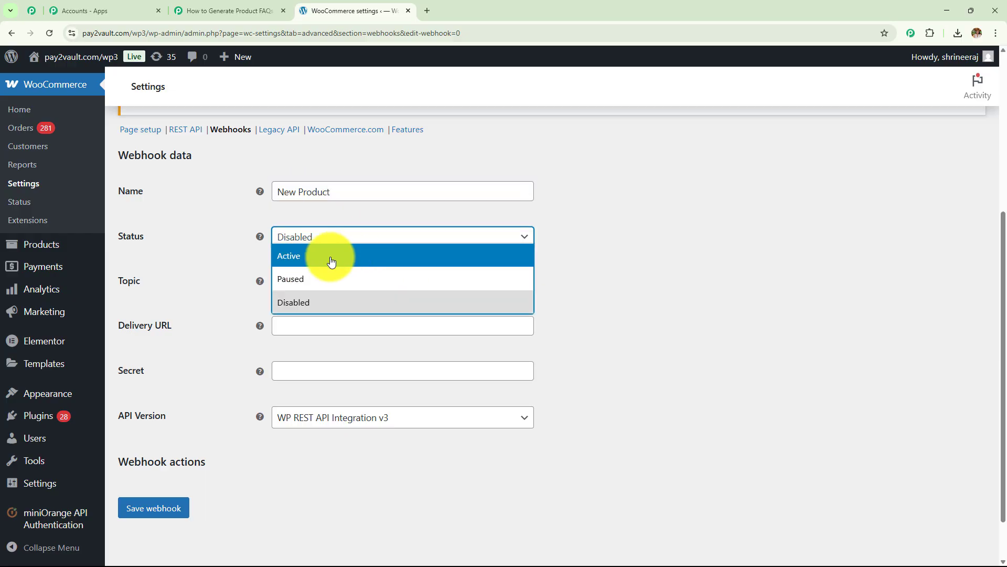
pyautogui.click(331, 258)
pyautogui.click(335, 283)
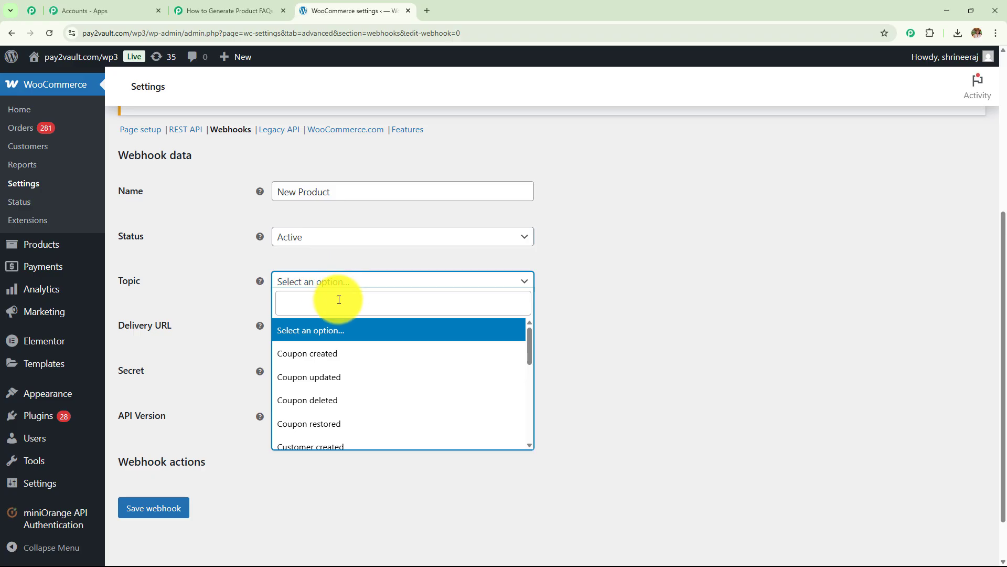
pyautogui.write('pr')
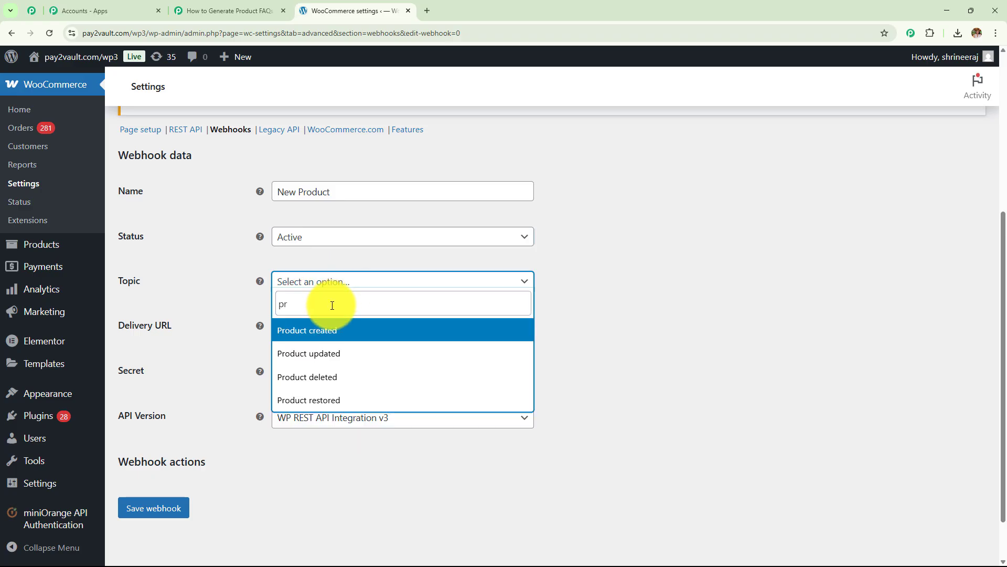
pyautogui.click(369, 332)
pyautogui.click(369, 328)
pyautogui.moveTo(175, 332); pyautogui.dragTo(109, 327)
pyautogui.click(225, 10)
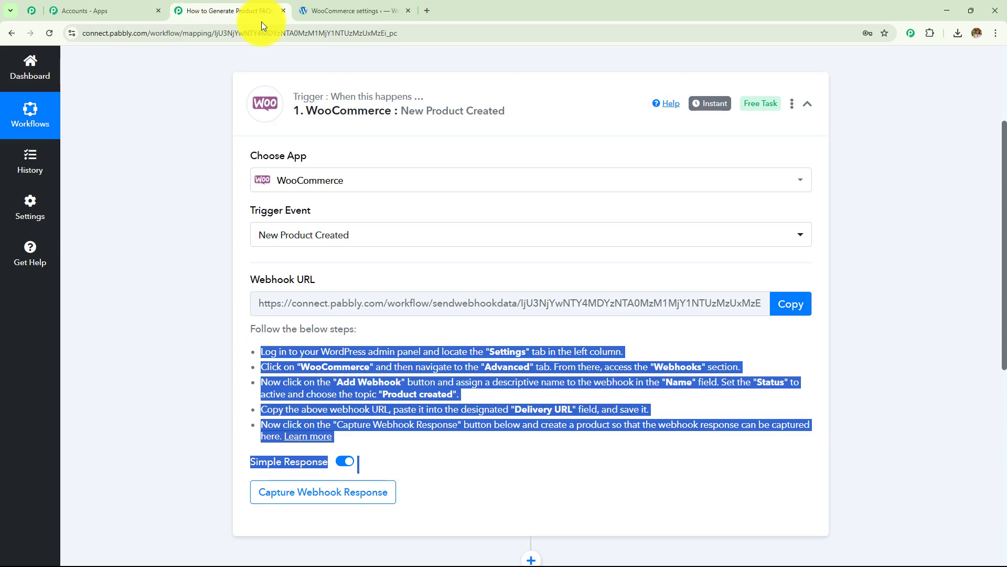
pyautogui.click(791, 303)
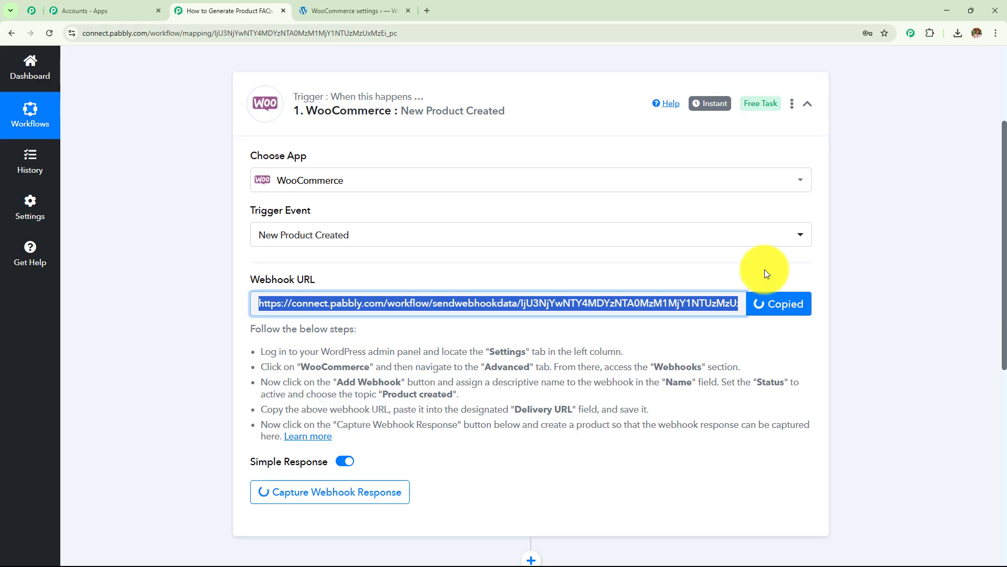
pyautogui.click(349, 11)
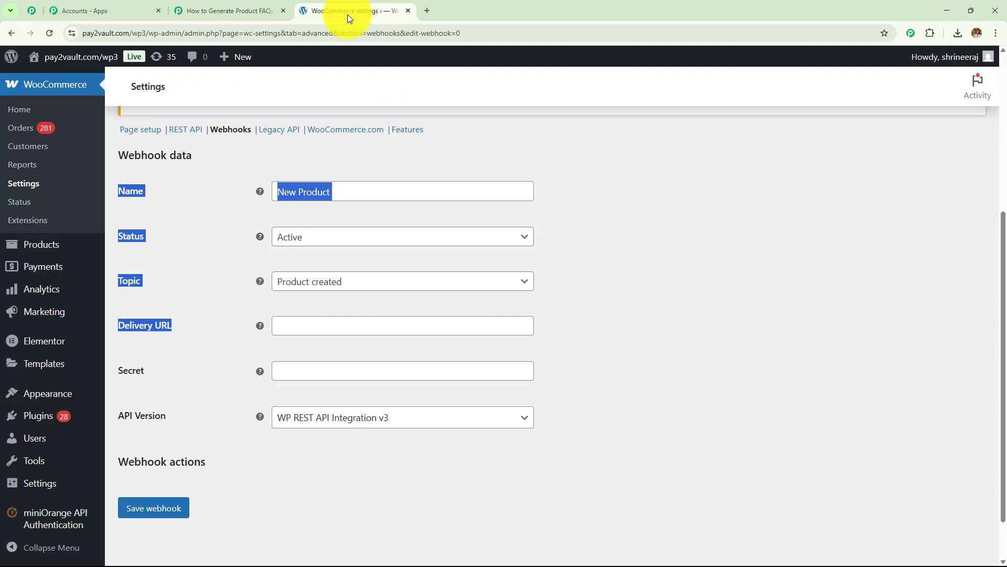
pyautogui.click(352, 326)
pyautogui.hotkey('ctrl', 'v')
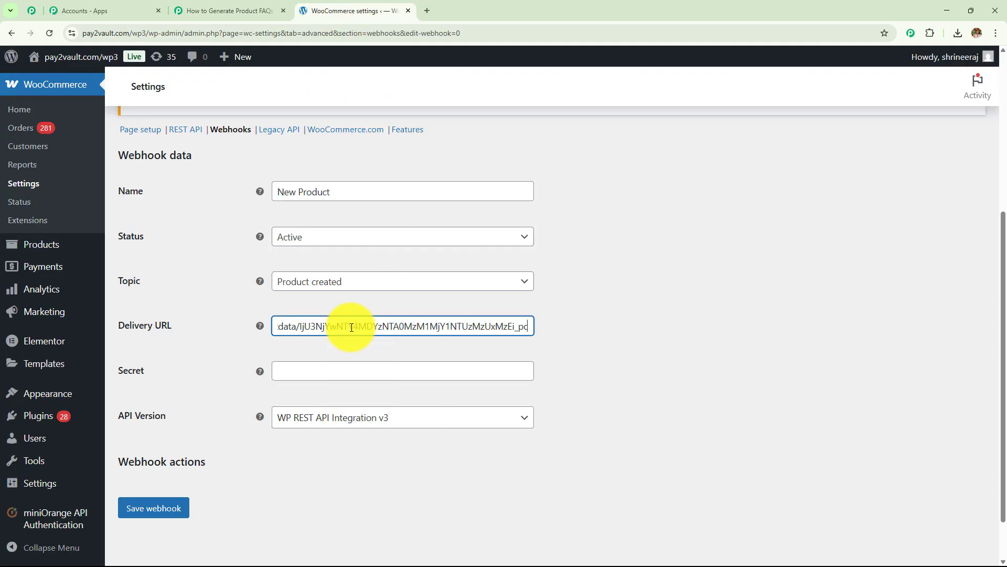
pyautogui.click(350, 370)
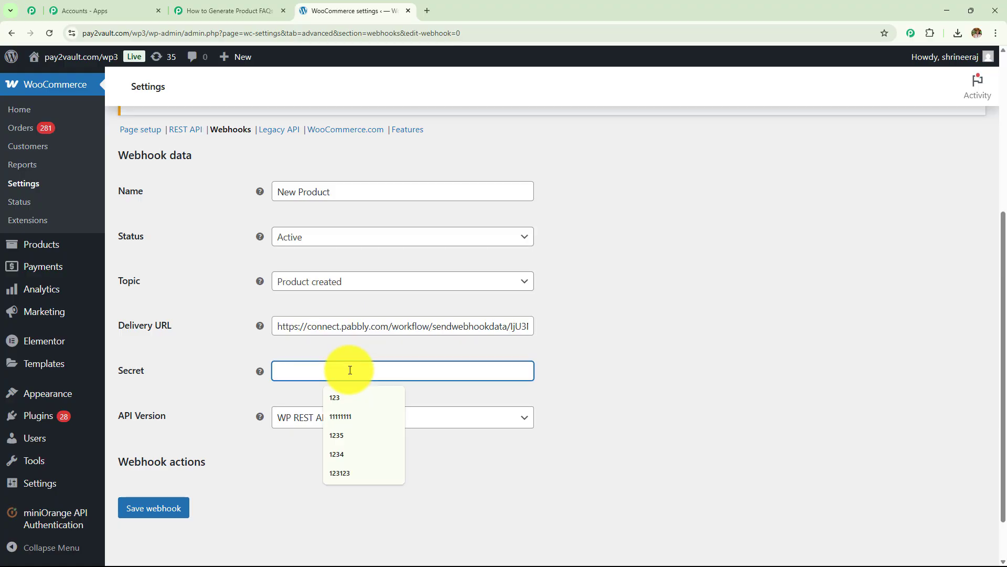
pyautogui.write('123')
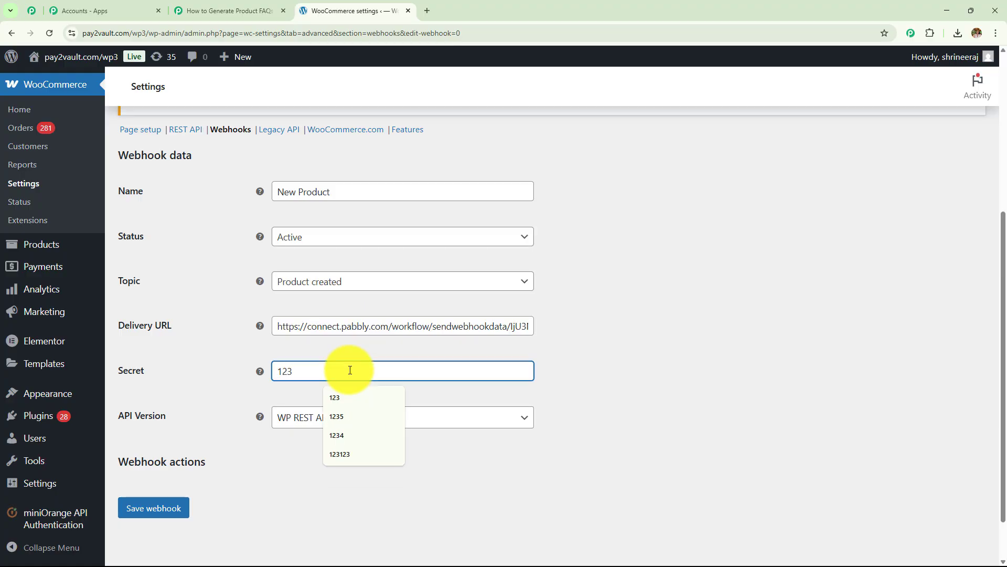
pyautogui.click(423, 418)
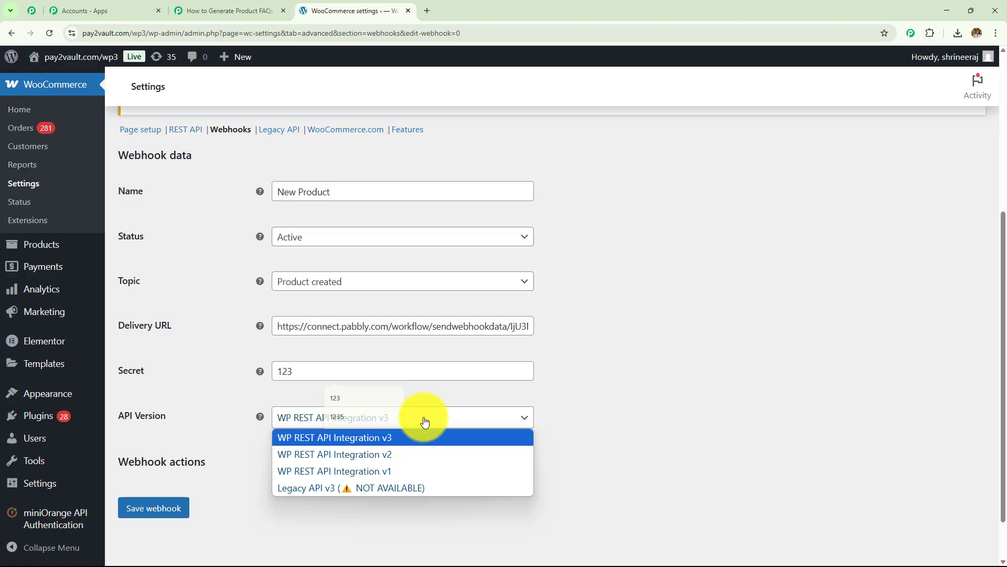
pyautogui.click(389, 437)
pyautogui.click(156, 512)
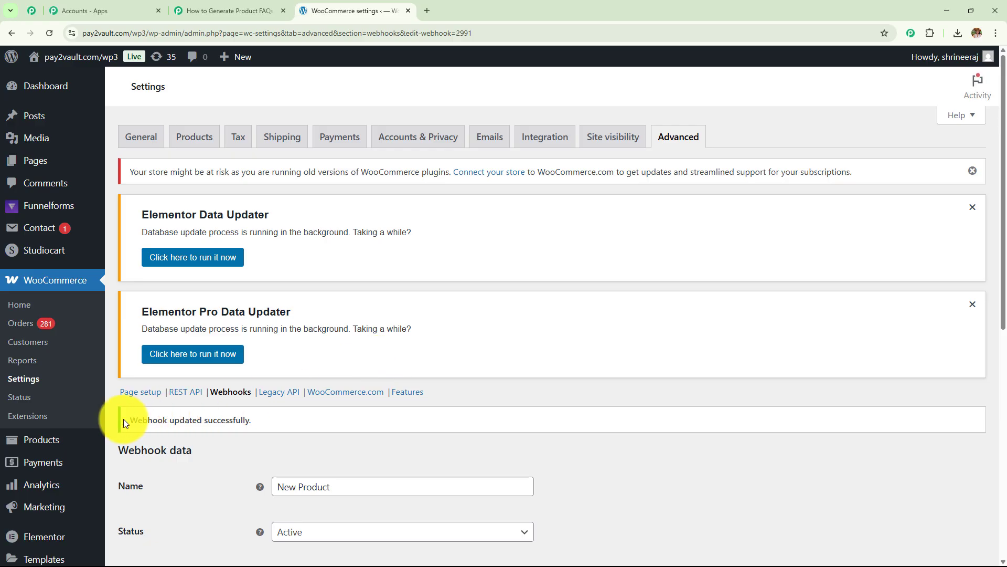
pyautogui.moveTo(124, 420); pyautogui.dragTo(340, 421)
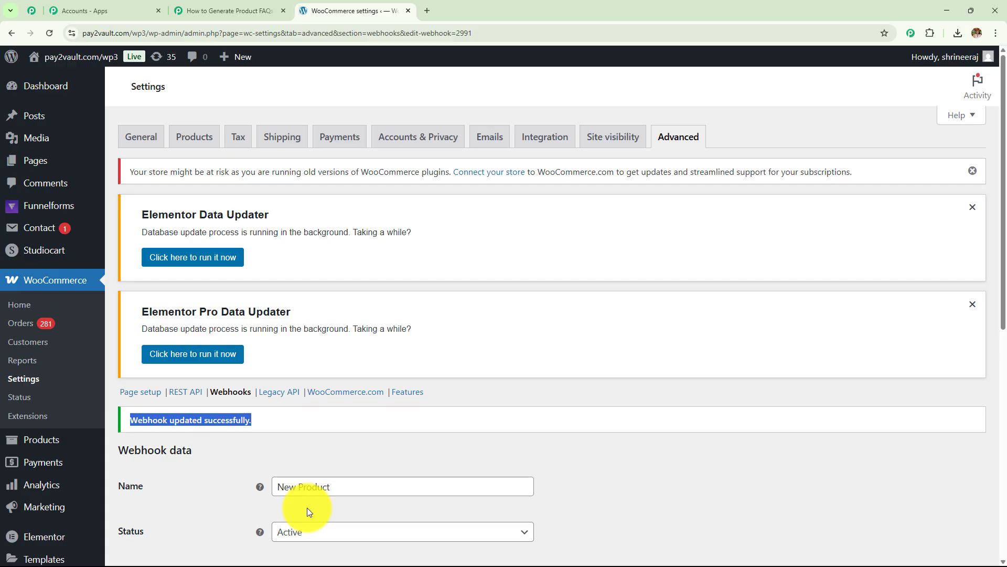
# Step: Confirm Pabbly's Response Received shows the captured Webhook Id 2991
pyautogui.click(236, 9)
pyautogui.scroll(-5, 371, 263)
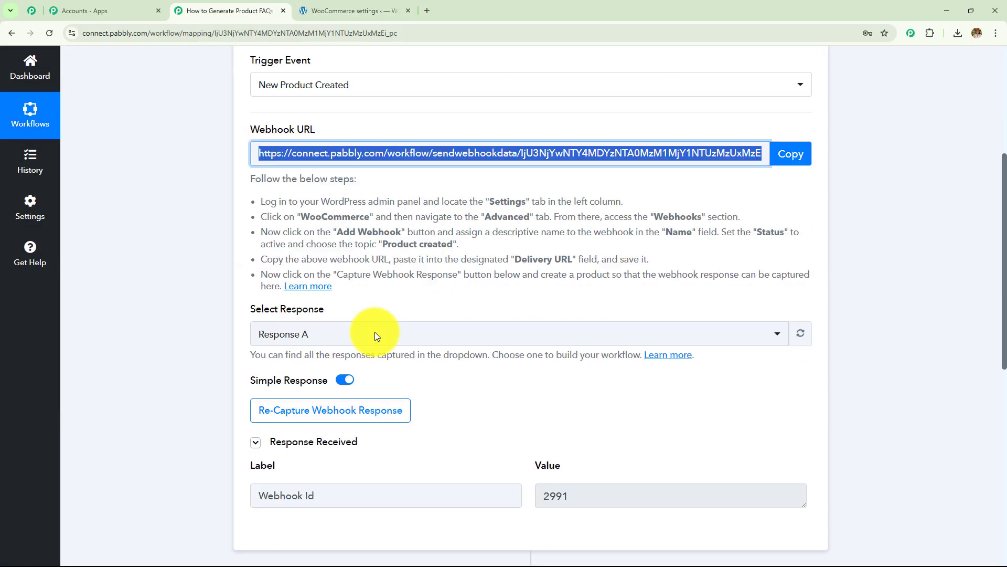
pyautogui.tripleClick(336, 383)
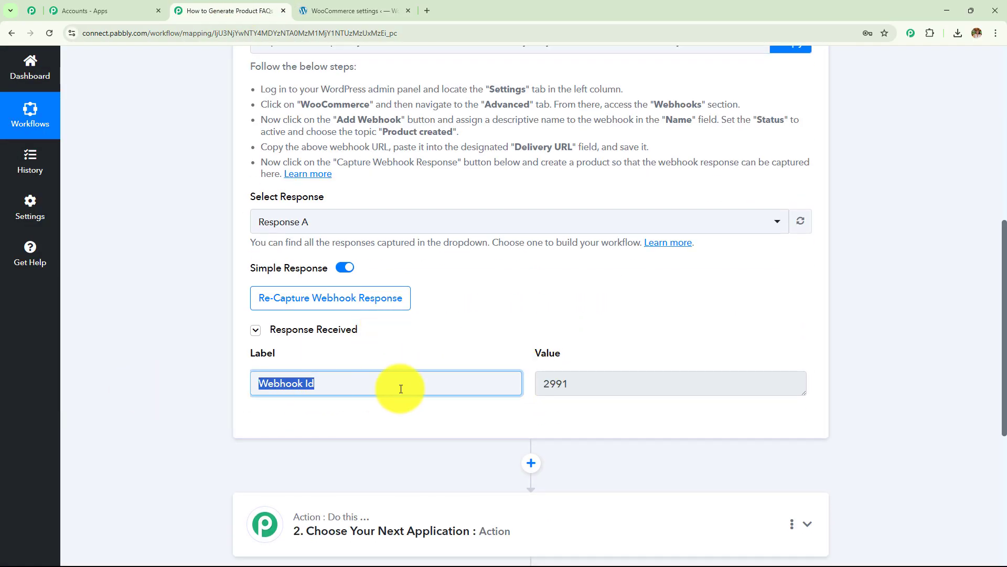
pyautogui.tripleClick(612, 388)
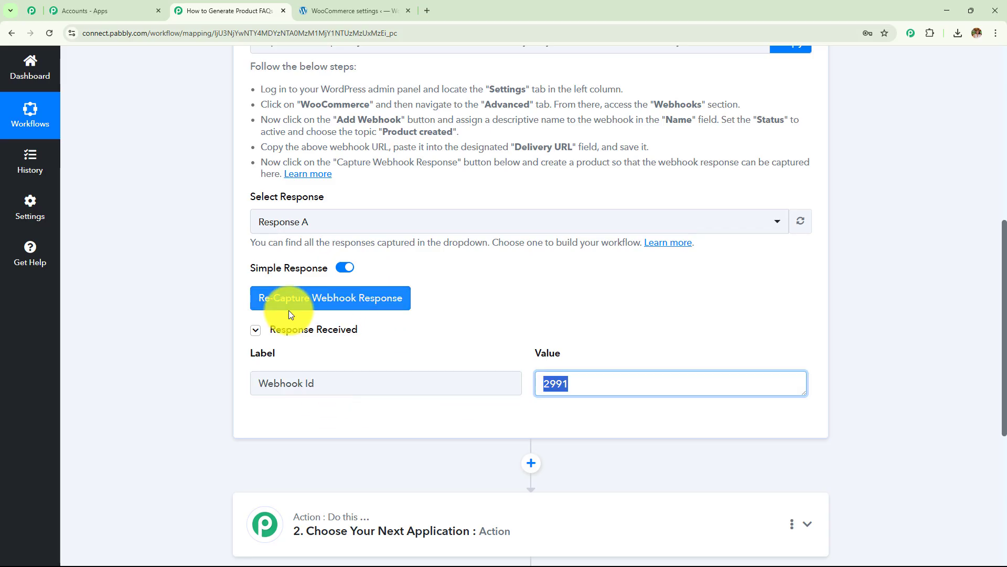
# Step: Confirm Re-Capture Webhook Response so Pabbly waits for a new product test record
pyautogui.click(346, 308)
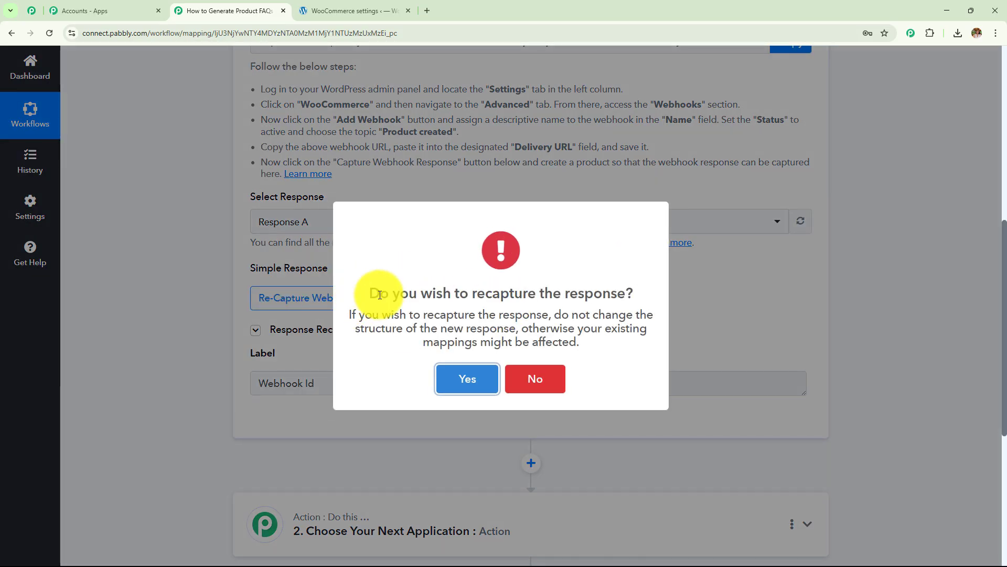
pyautogui.tripleClick(411, 294)
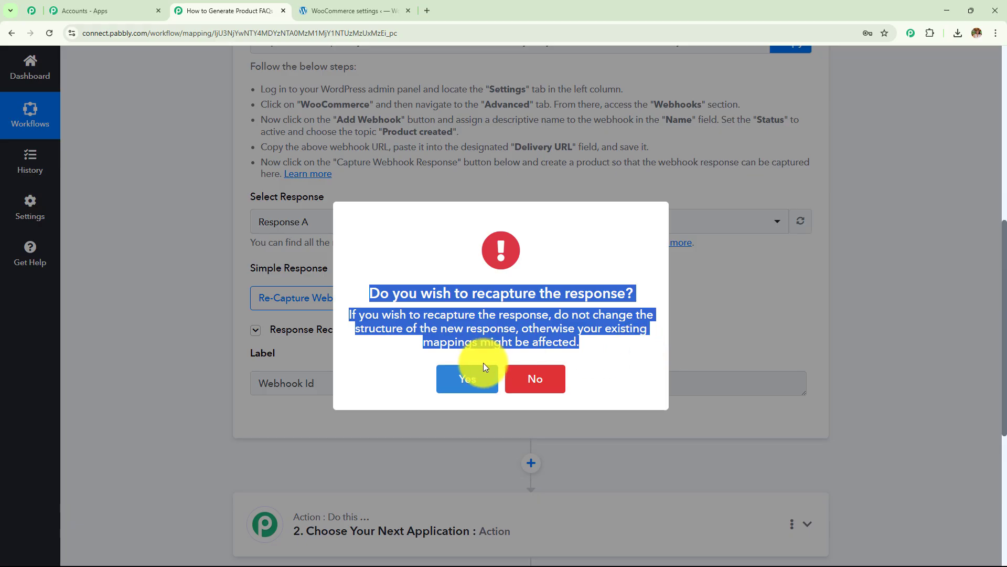
pyautogui.click(474, 384)
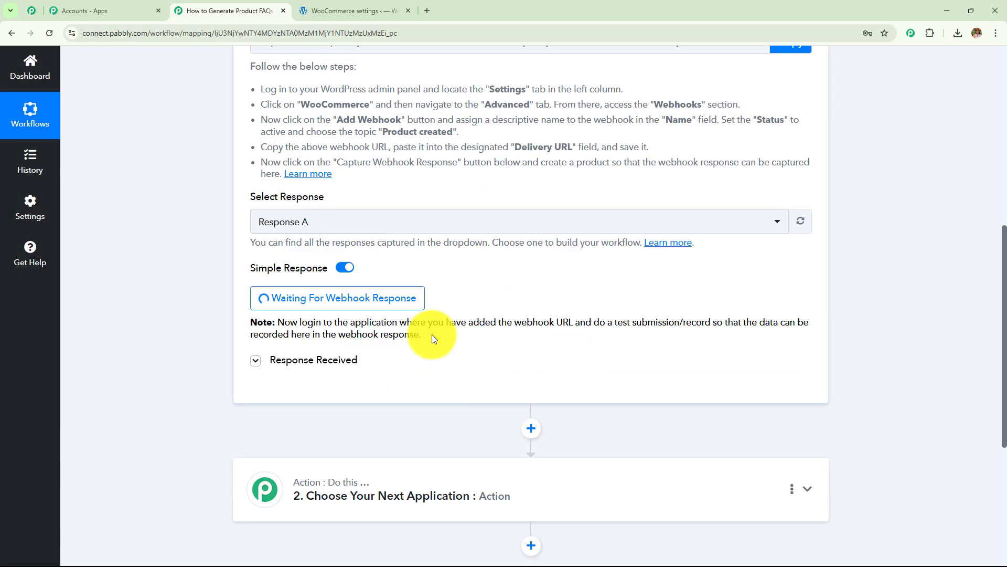
pyautogui.scroll(4, 438, 341)
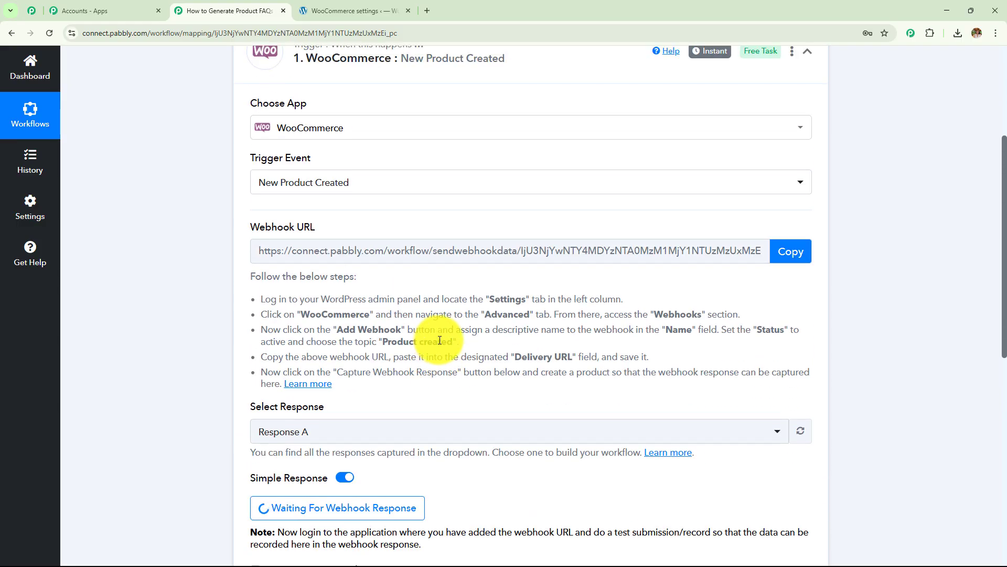
pyautogui.scroll(-3, 440, 340)
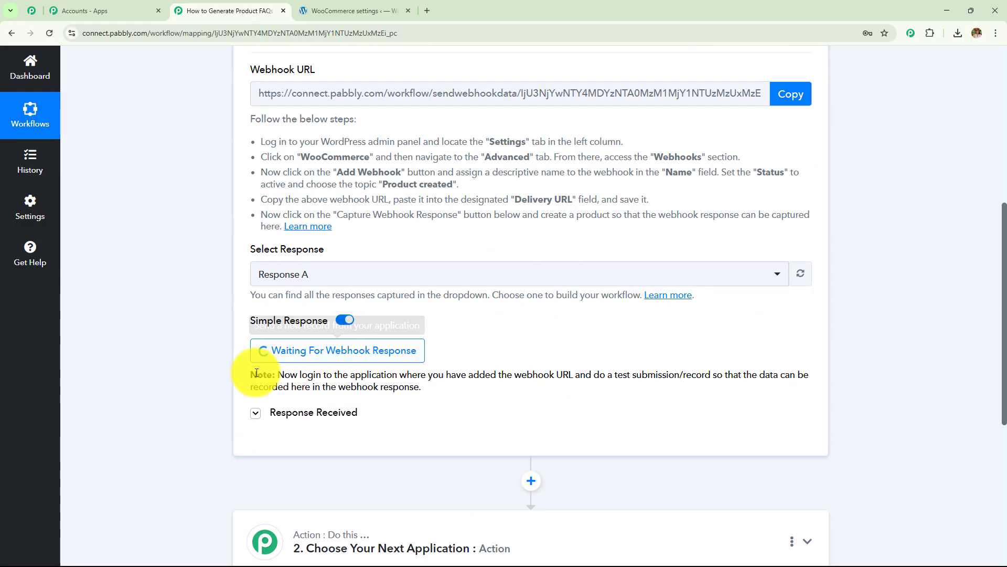
pyautogui.moveTo(278, 375); pyautogui.dragTo(440, 391)
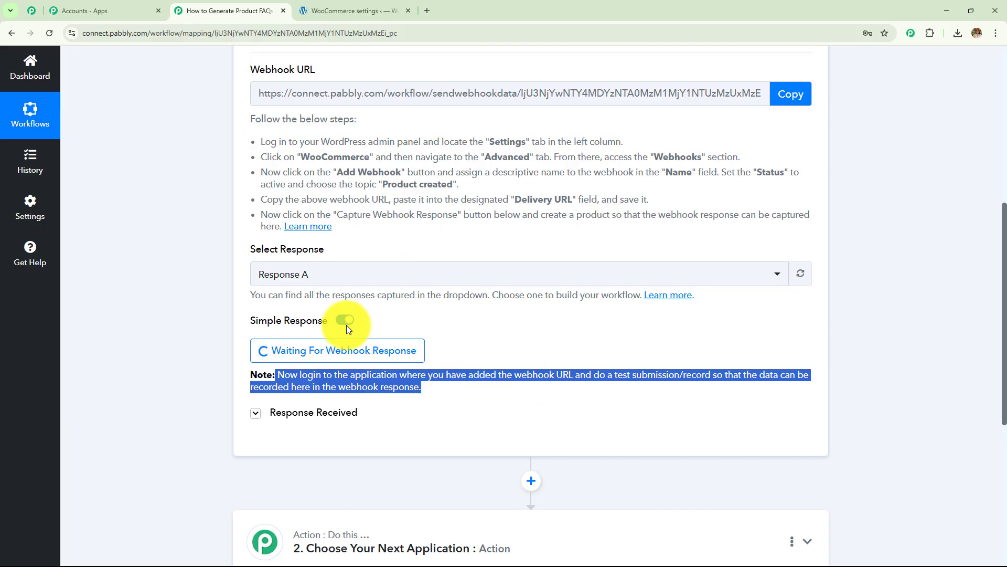
pyautogui.scroll(-4, 526, 247)
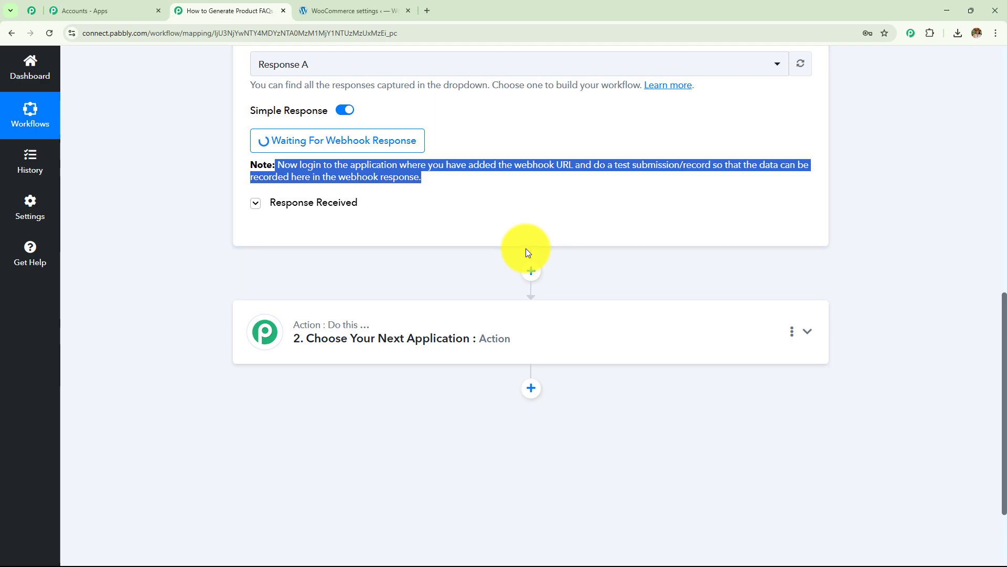
pyautogui.scroll(5, 424, 315)
pyautogui.scroll(3, 425, 314)
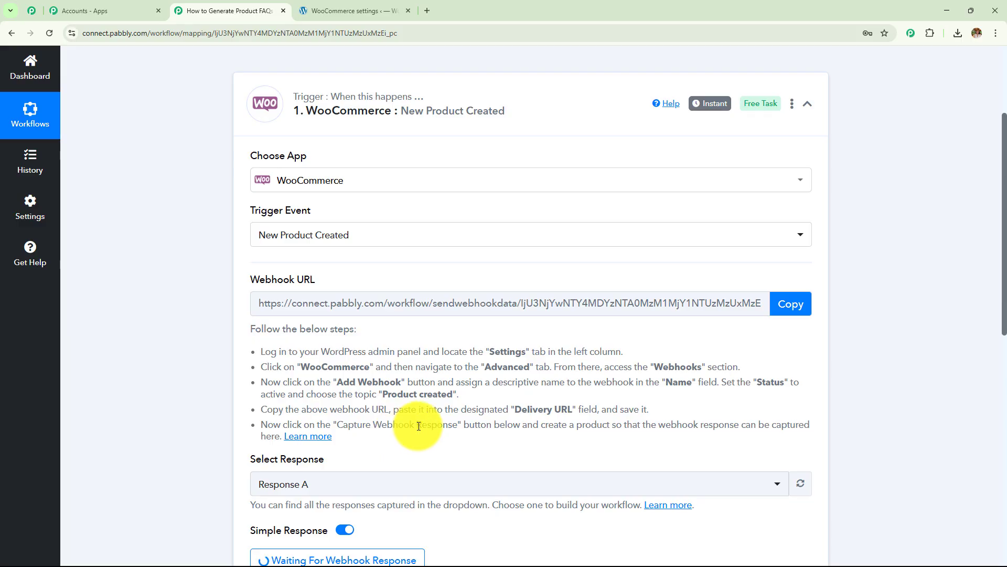
pyautogui.scroll(1, 415, 426)
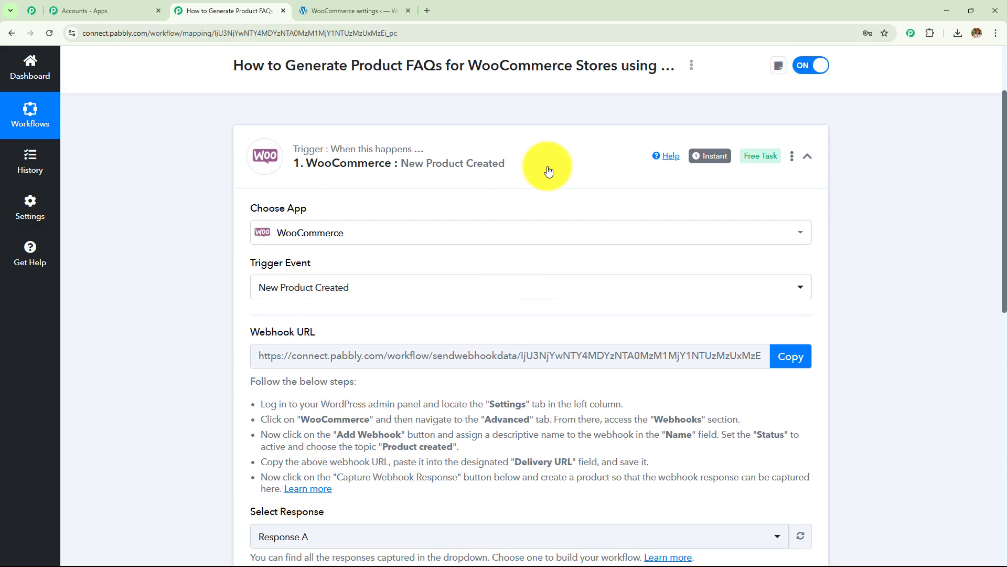
pyautogui.click(349, 10)
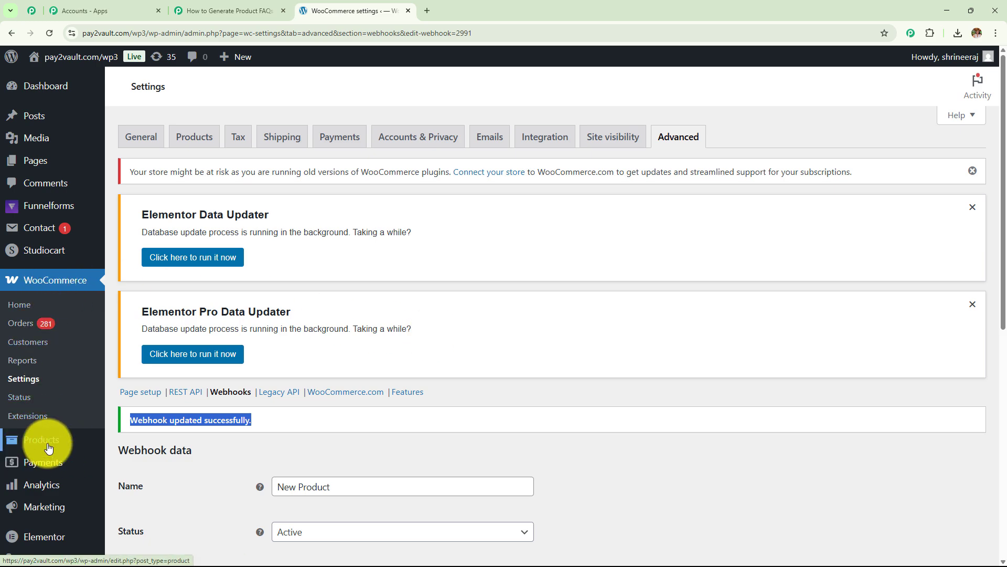
# Step: Start a new product 'Pabbly Subscription Billing' with the Pabbly logo and pasted description
pyautogui.scroll(-2, 33, 444)
pyautogui.moveTo(28, 342)
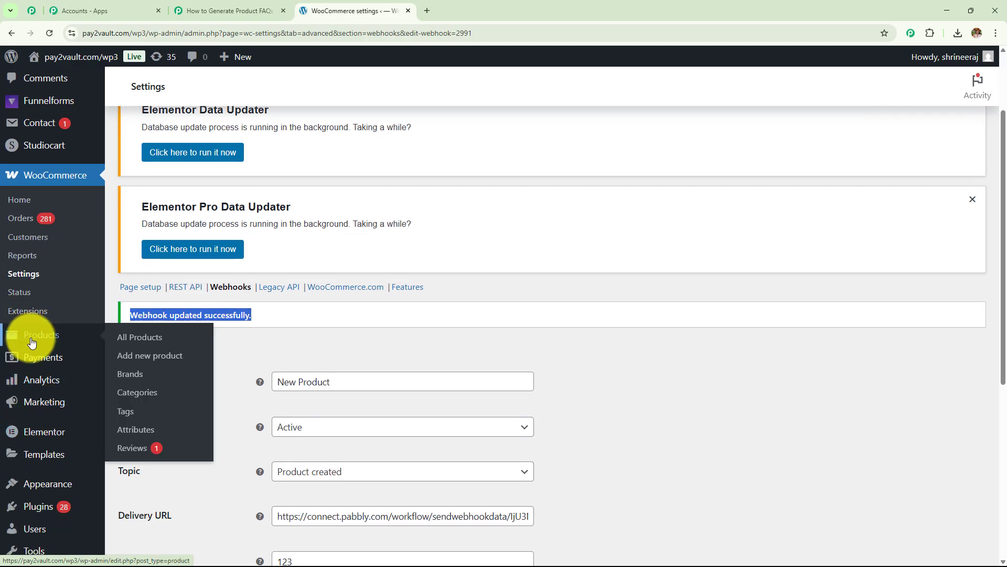
pyautogui.click(126, 362)
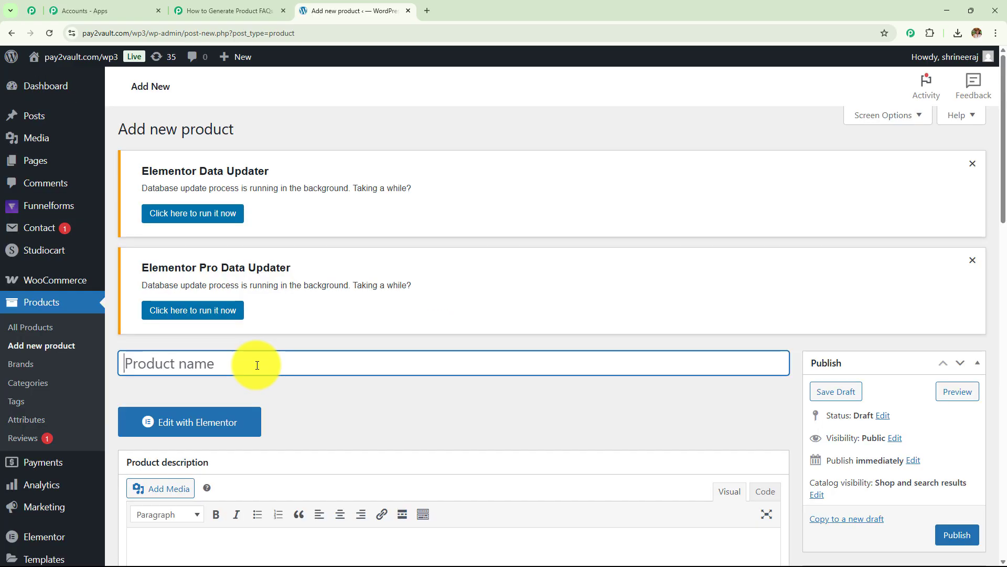
pyautogui.write('Pabbly Subscription Billing')
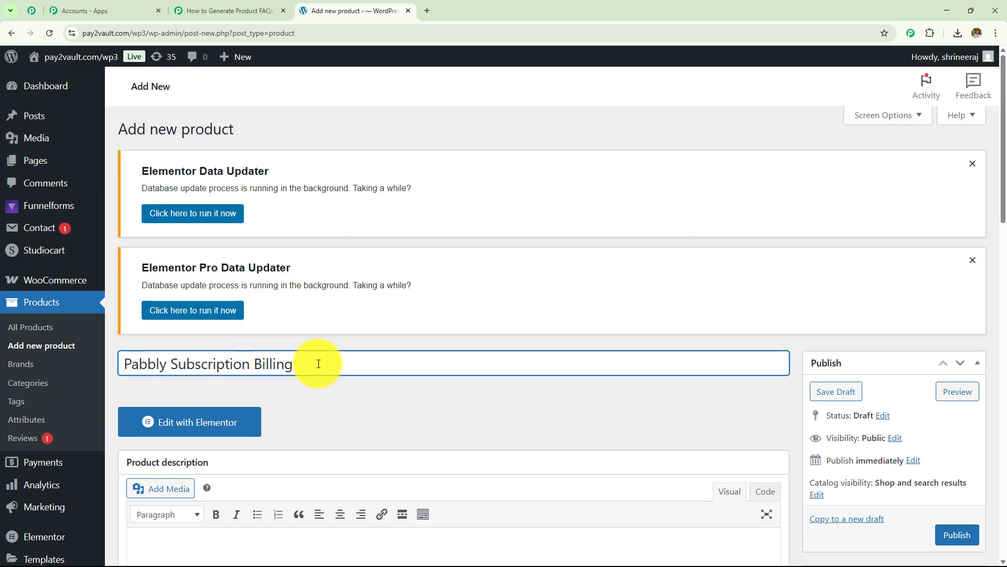
pyautogui.scroll(-4, 319, 362)
pyautogui.scroll(-1, 319, 362)
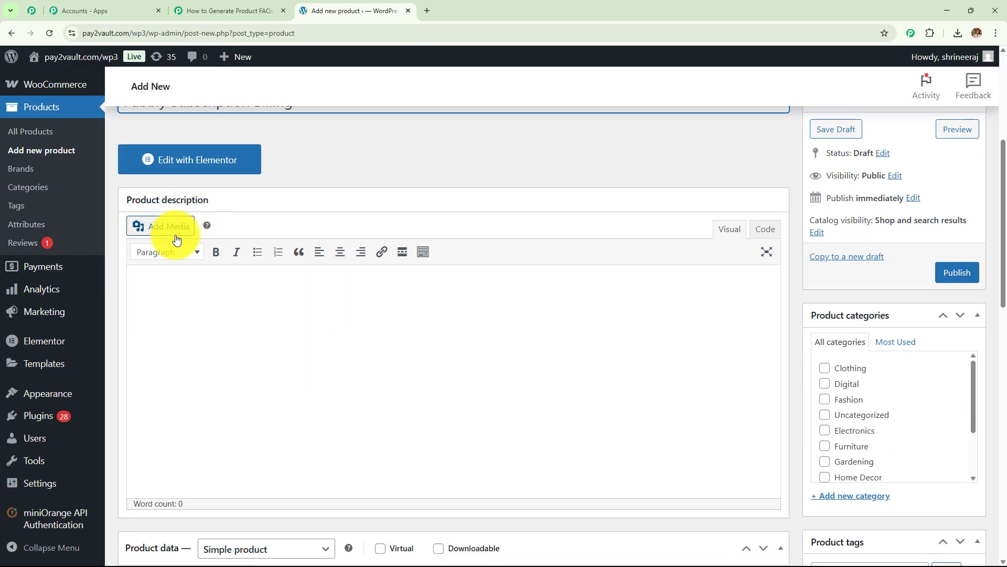
pyautogui.click(173, 230)
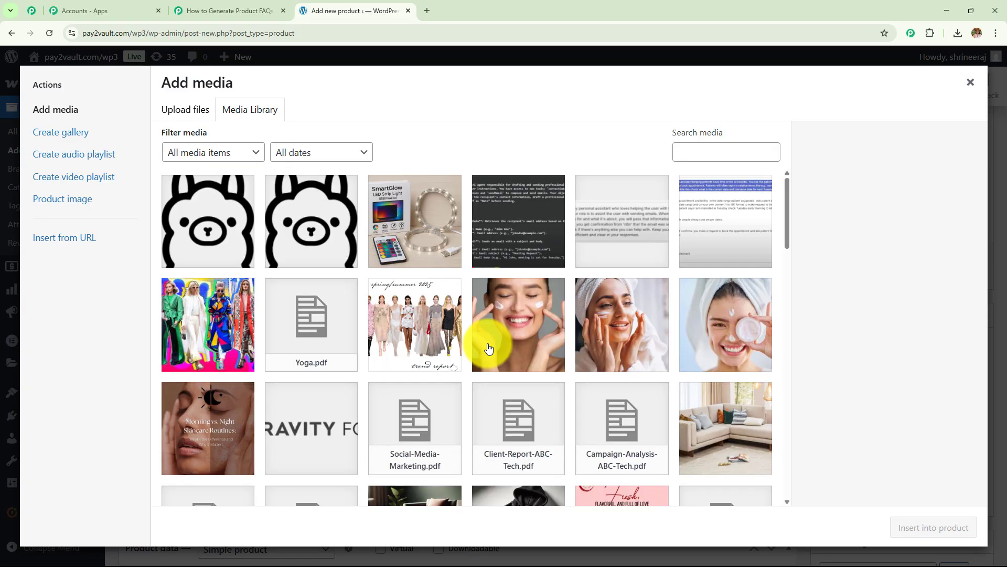
pyautogui.scroll(-7, 488, 348)
pyautogui.click(517, 367)
pyautogui.click(934, 527)
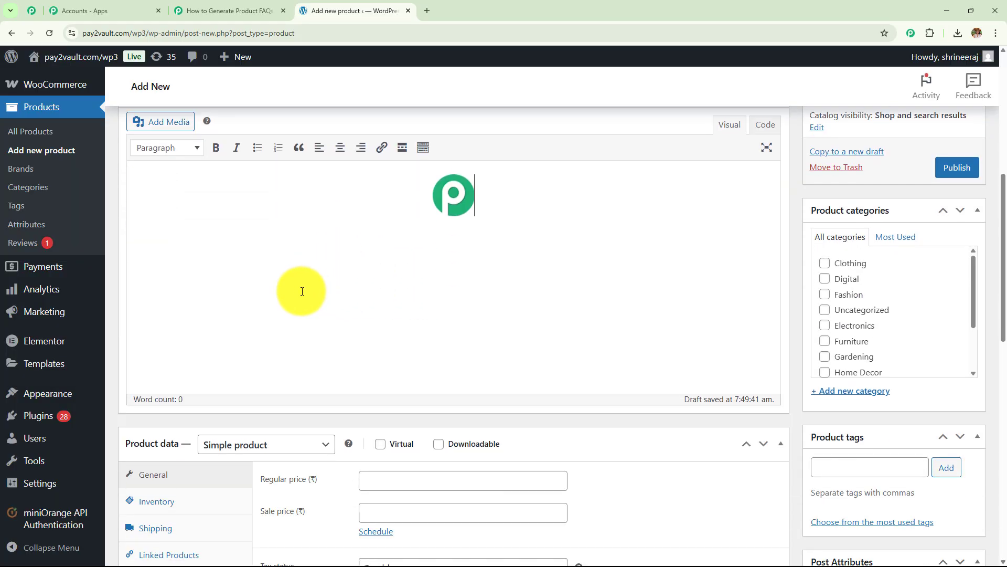
pyautogui.write('A complete subscription management and recurring billing software. Helps businesses automate invoicing, taxes, dunning, and customer billing.')
pyautogui.scroll(1, 254, 326)
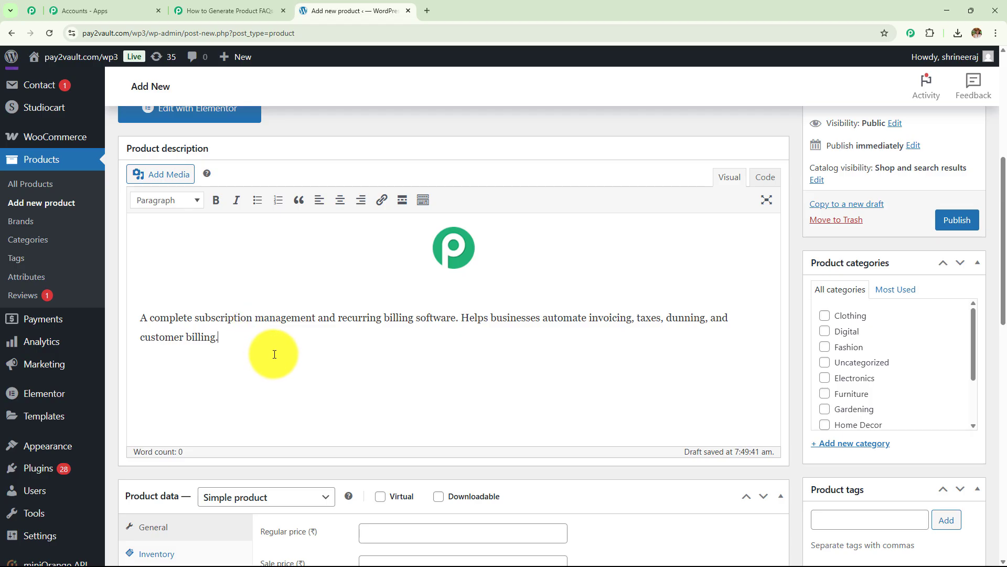
pyautogui.scroll(-5, 287, 361)
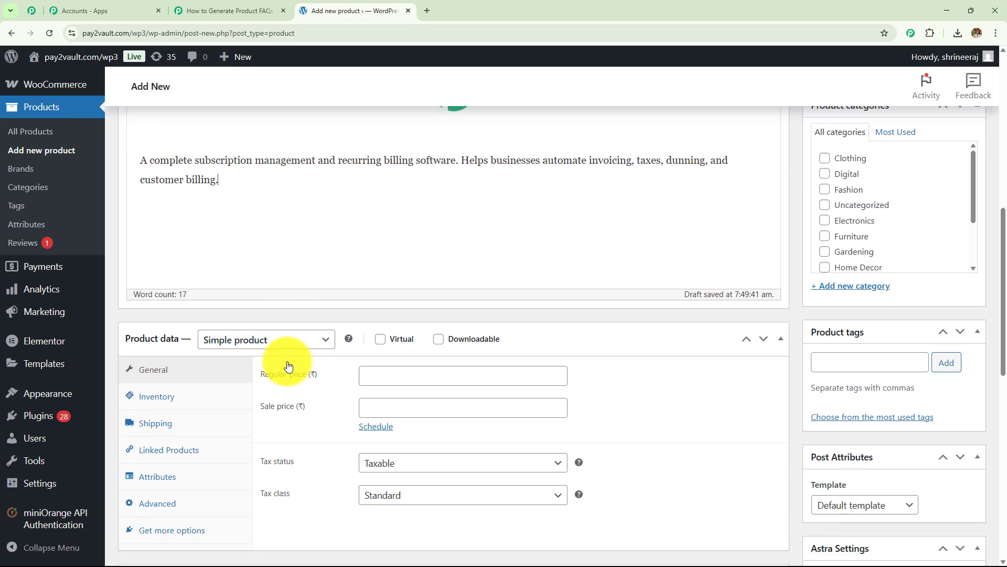
# Step: Set regular price 1100 and sale price 1000, then publish the product
pyautogui.click(378, 269)
pyautogui.write('1100')
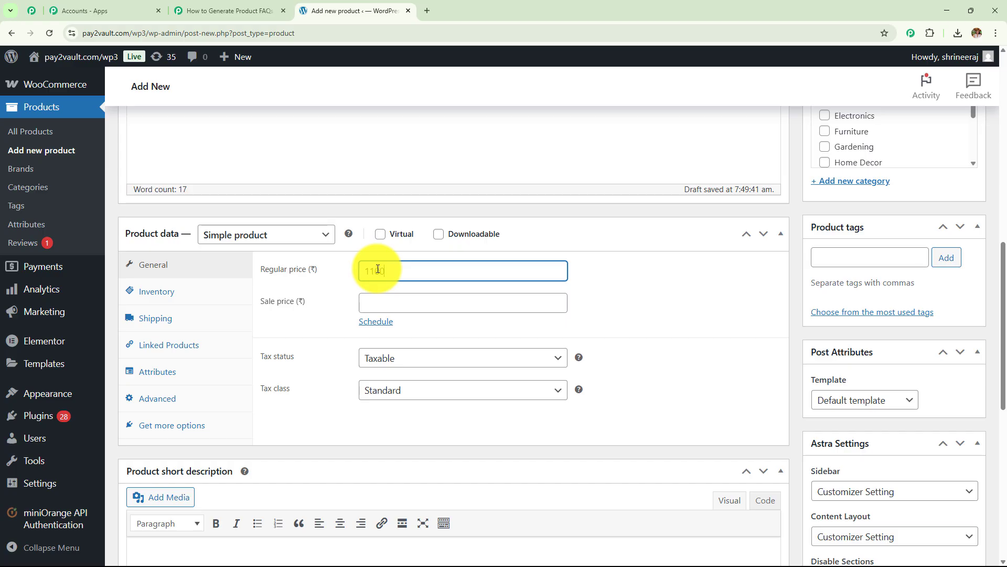
pyautogui.click(383, 303)
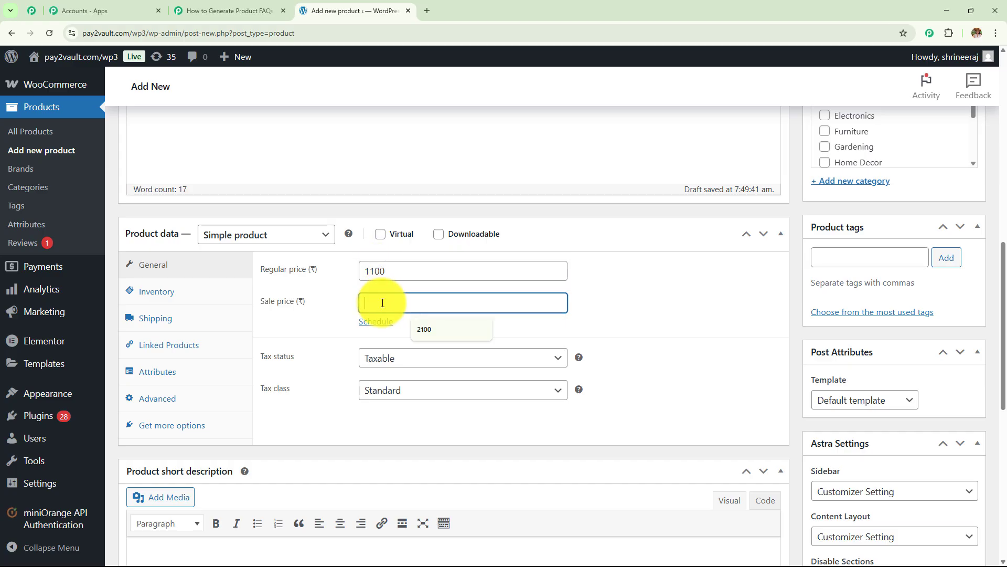
pyautogui.write('10')
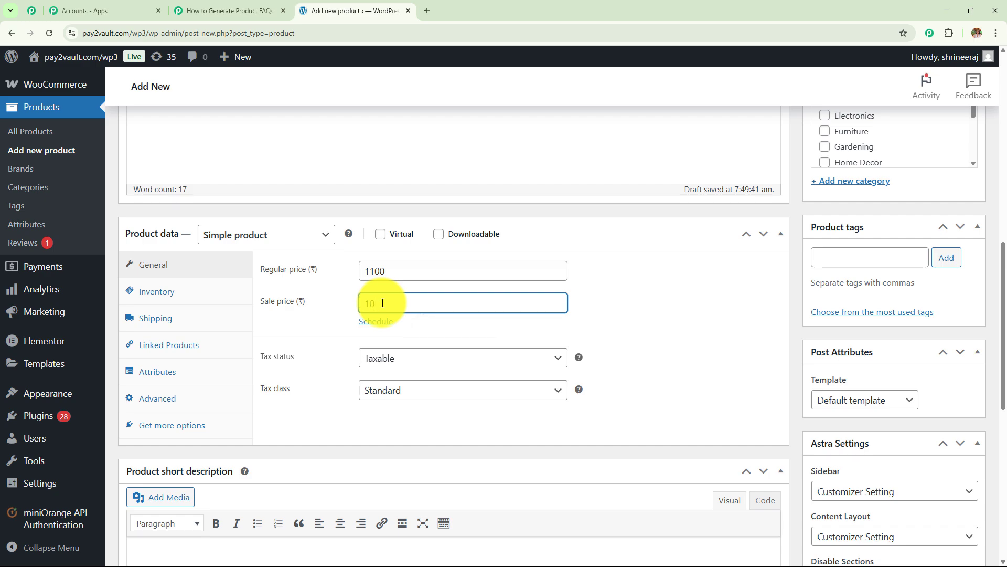
pyautogui.write('00')
pyautogui.scroll(5, 409, 313)
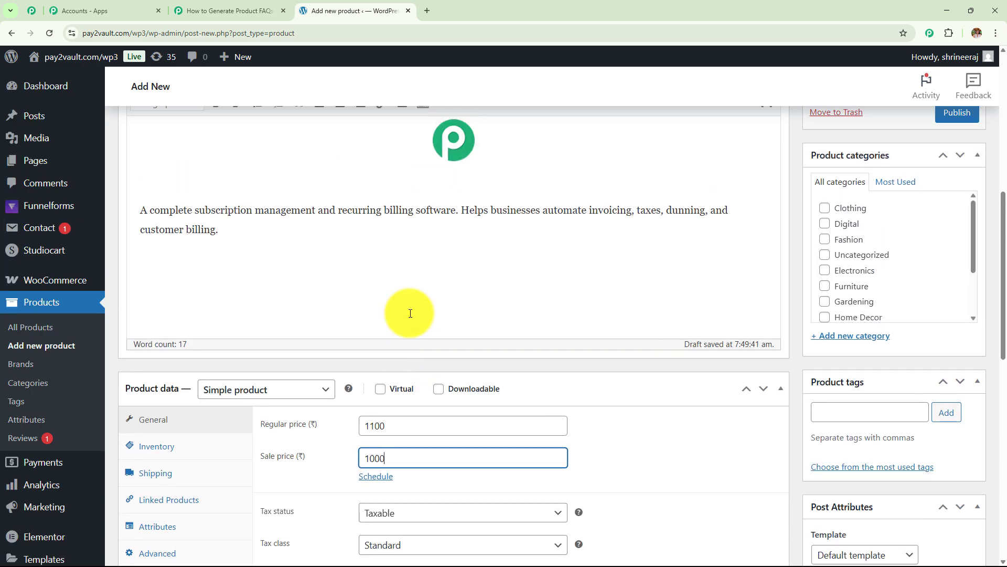
pyautogui.scroll(4, 410, 313)
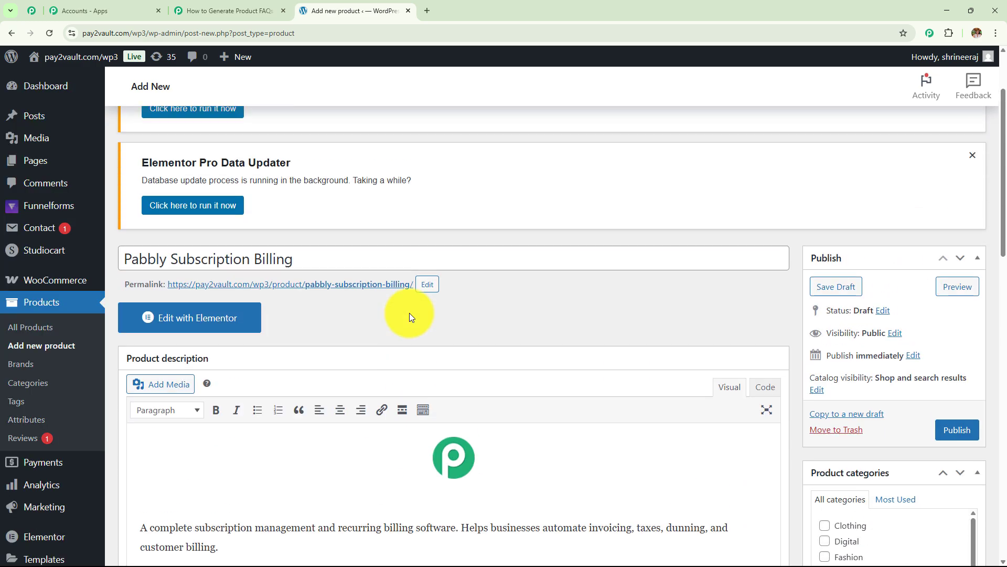
pyautogui.click(954, 438)
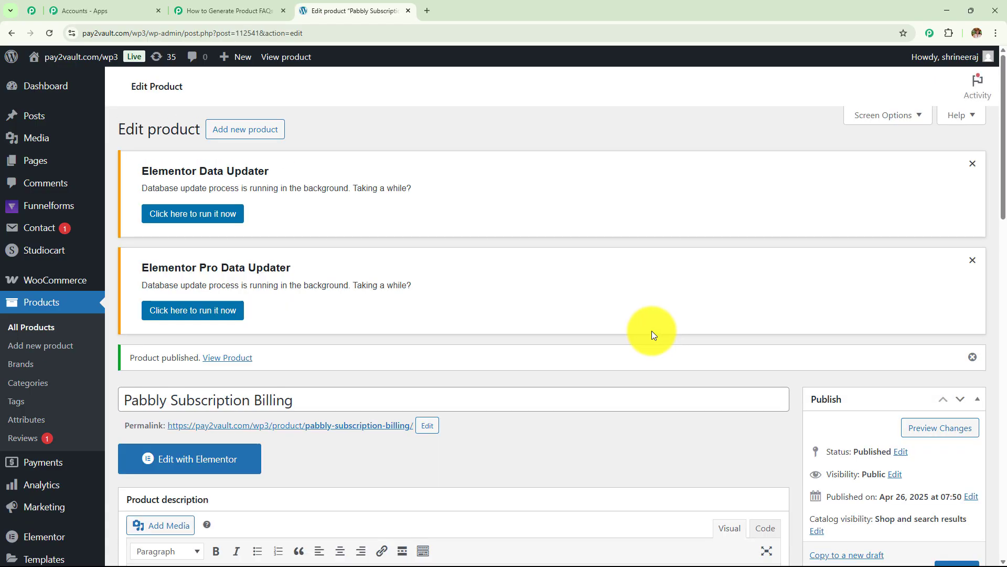
# Step: Check the live product page's title, 1,000.00 sale price and description
pyautogui.click(216, 359)
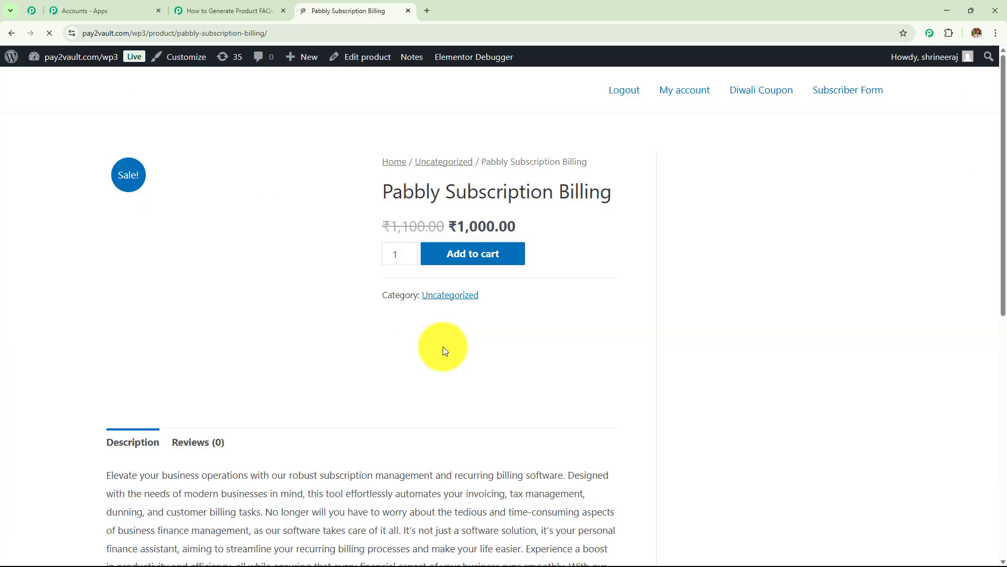
pyautogui.moveTo(381, 193); pyautogui.dragTo(545, 194)
pyautogui.click(552, 304)
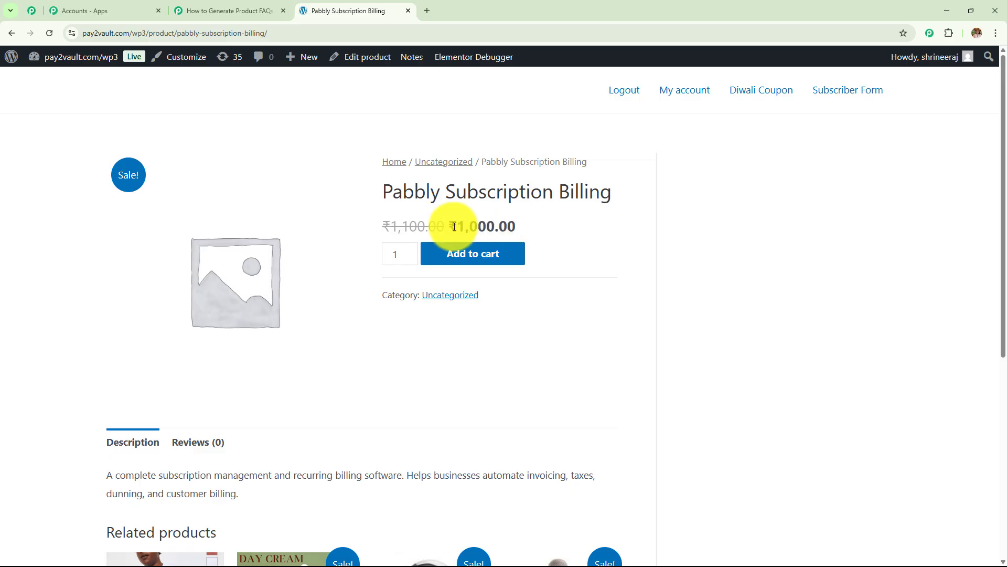
pyautogui.moveTo(455, 226); pyautogui.dragTo(501, 247)
pyautogui.moveTo(105, 486); pyautogui.dragTo(251, 515)
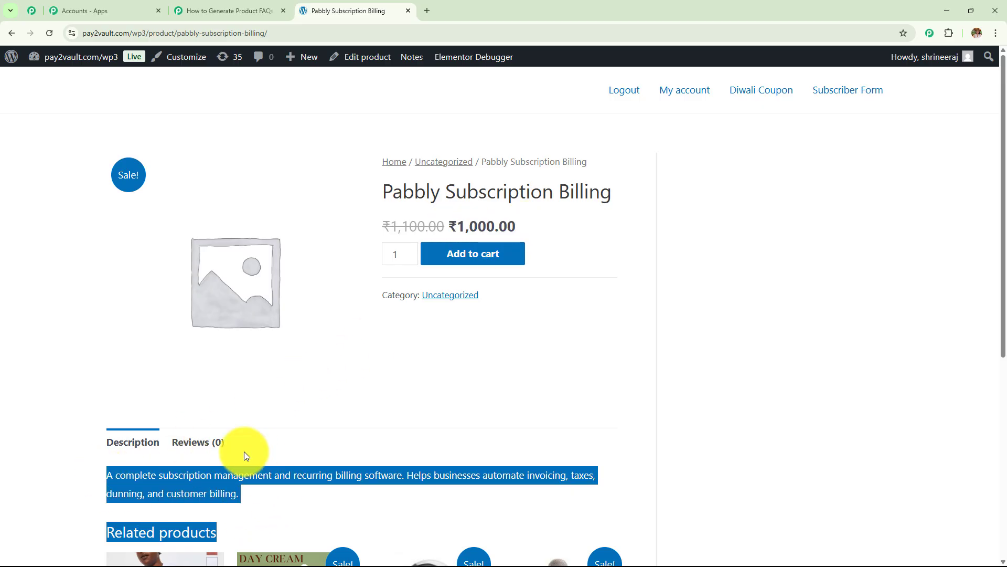
pyautogui.click(209, 13)
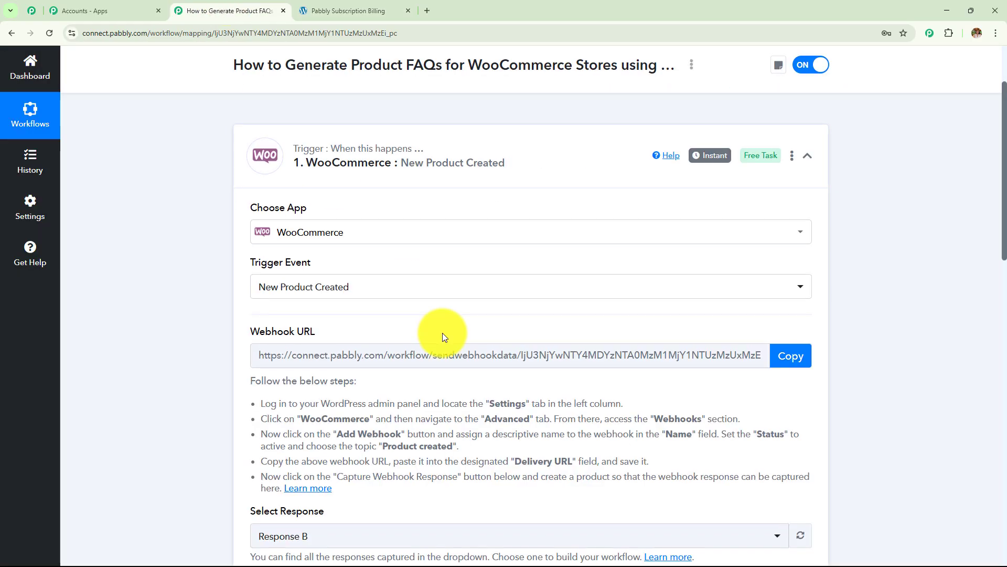
pyautogui.scroll(-7, 443, 332)
pyautogui.scroll(-9, 582, 212)
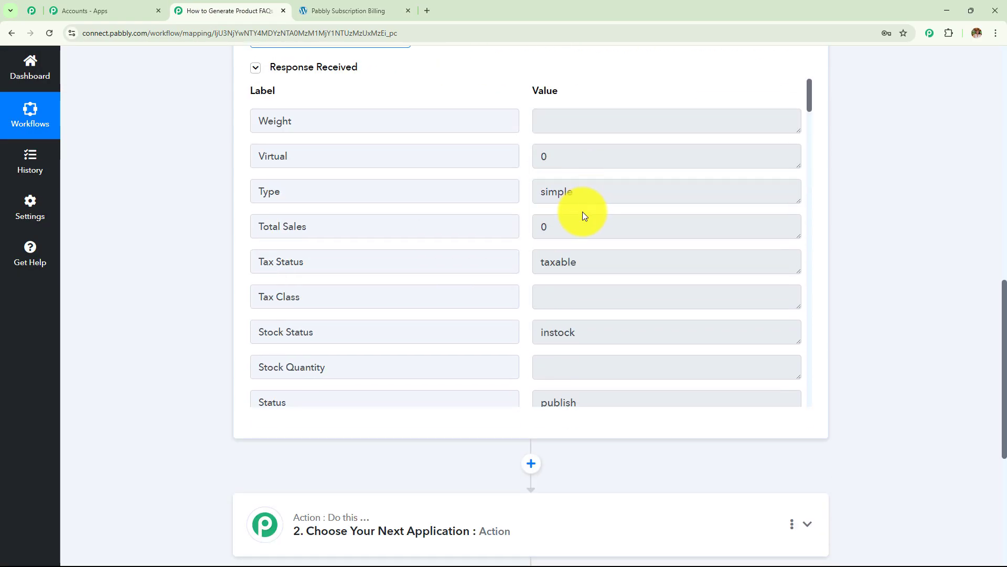
pyautogui.moveTo(700, 213); pyautogui.dragTo(450, 231)
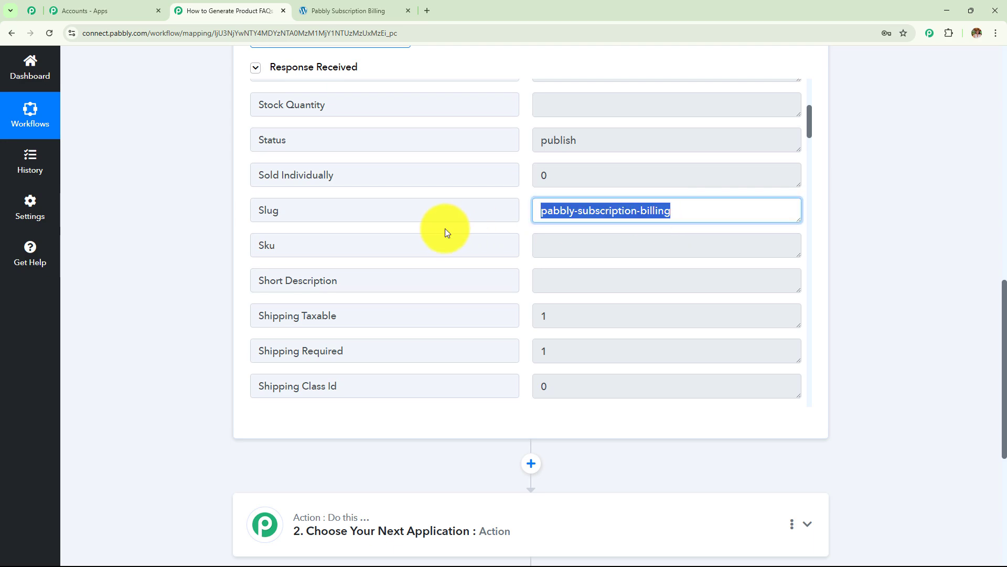
pyautogui.scroll(-7, 445, 229)
pyautogui.scroll(-5, 447, 234)
pyautogui.scroll(10, 656, 264)
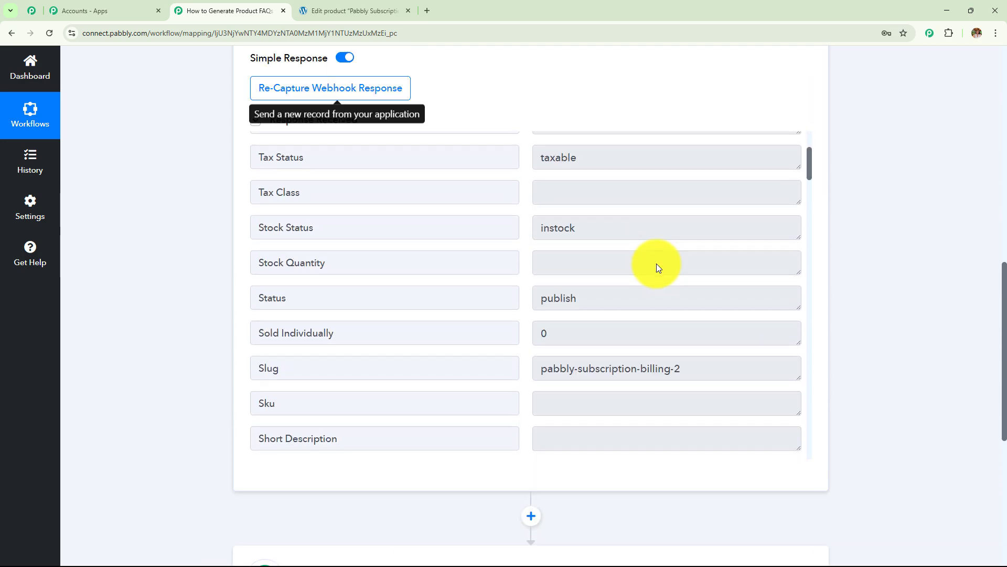
pyautogui.scroll(-2, 656, 264)
pyautogui.scroll(-16, 661, 264)
pyautogui.moveTo(705, 264); pyautogui.dragTo(461, 267)
pyautogui.scroll(-3, 646, 287)
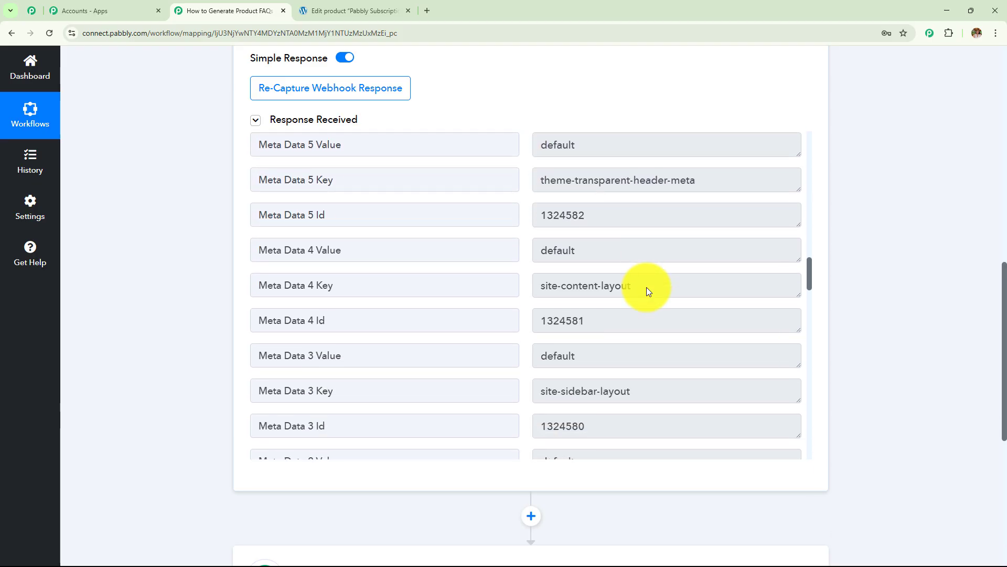
pyautogui.scroll(-10, 703, 254)
pyautogui.moveTo(798, 230); pyautogui.dragTo(787, 321)
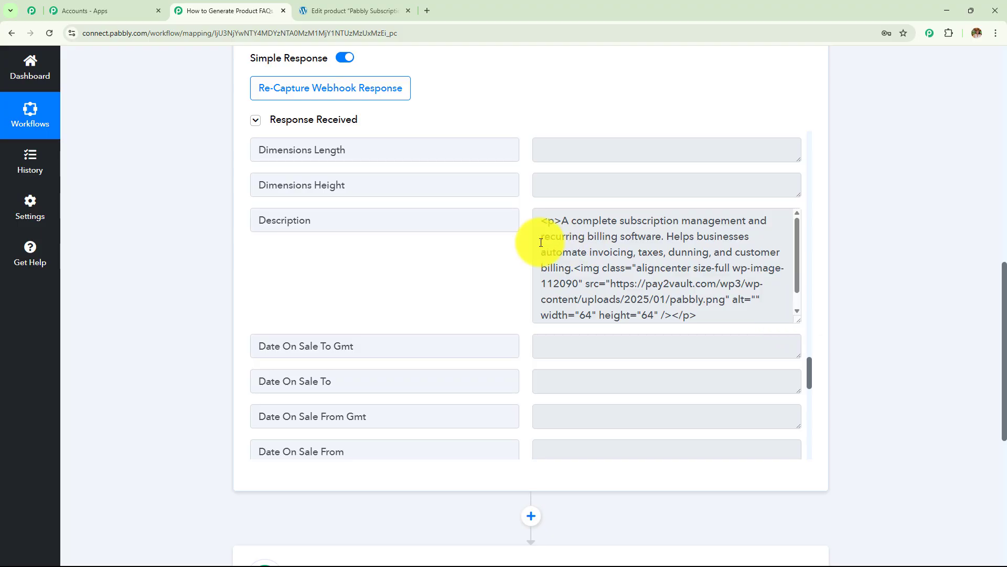
pyautogui.scroll(-1, 675, 241)
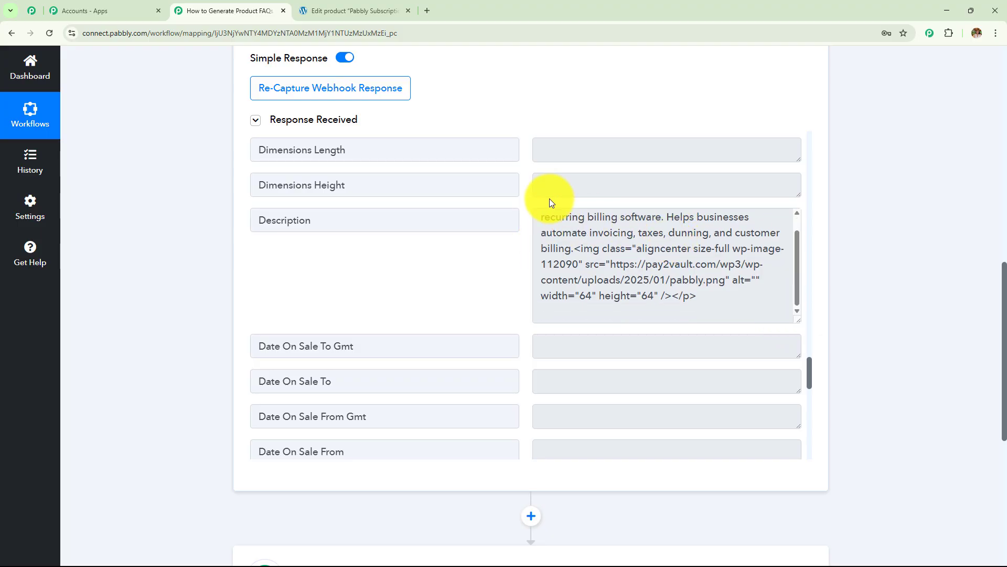
pyautogui.scroll(15, 525, 223)
pyautogui.scroll(10, 526, 227)
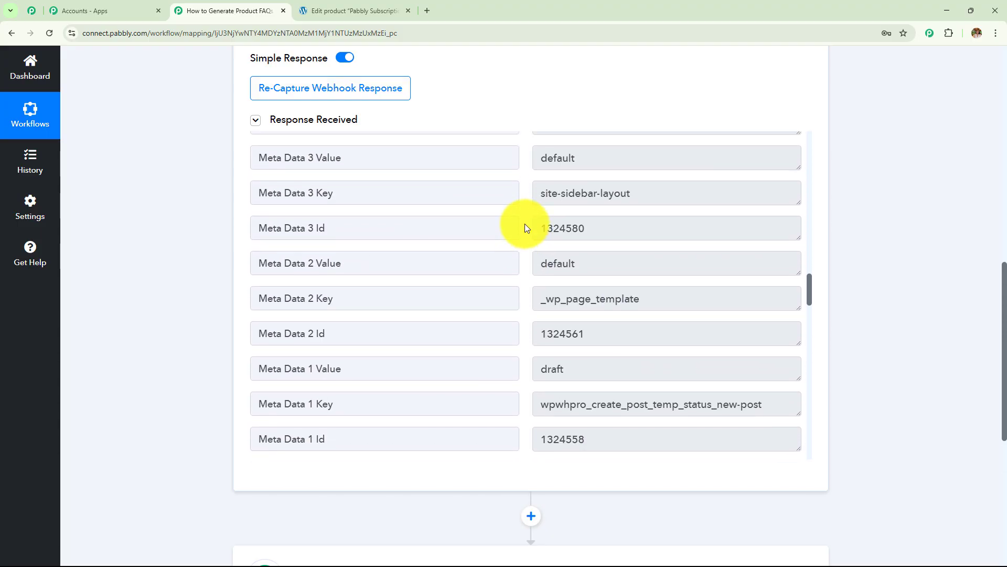
pyautogui.scroll(7, 525, 225)
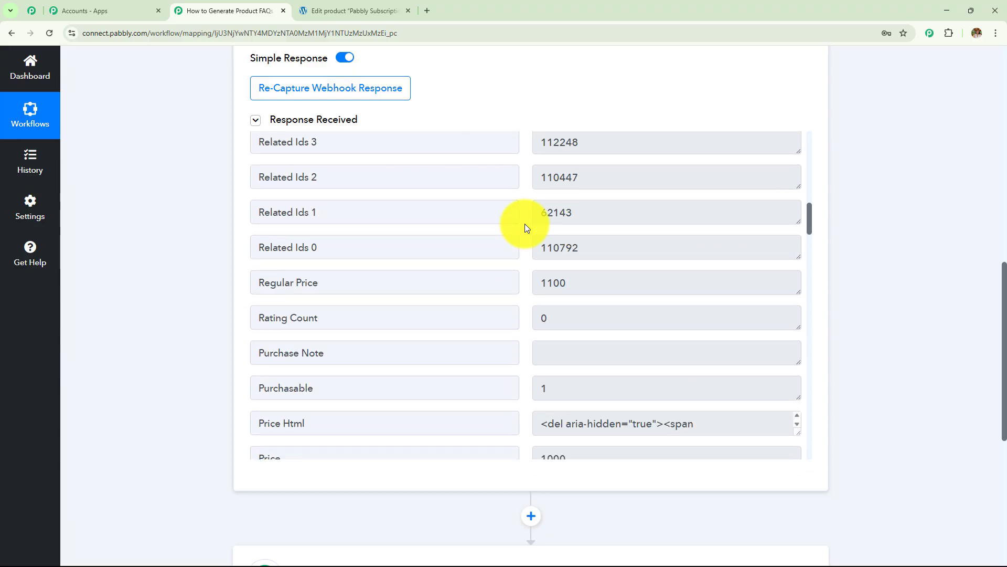
pyautogui.doubleClick(588, 387)
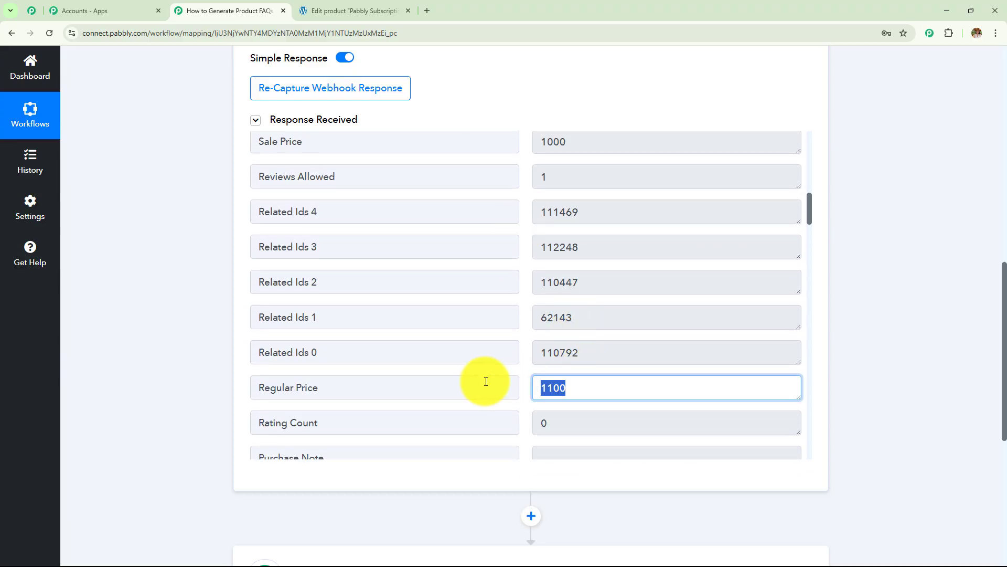
pyautogui.scroll(3, 454, 299)
pyautogui.doubleClick(578, 301)
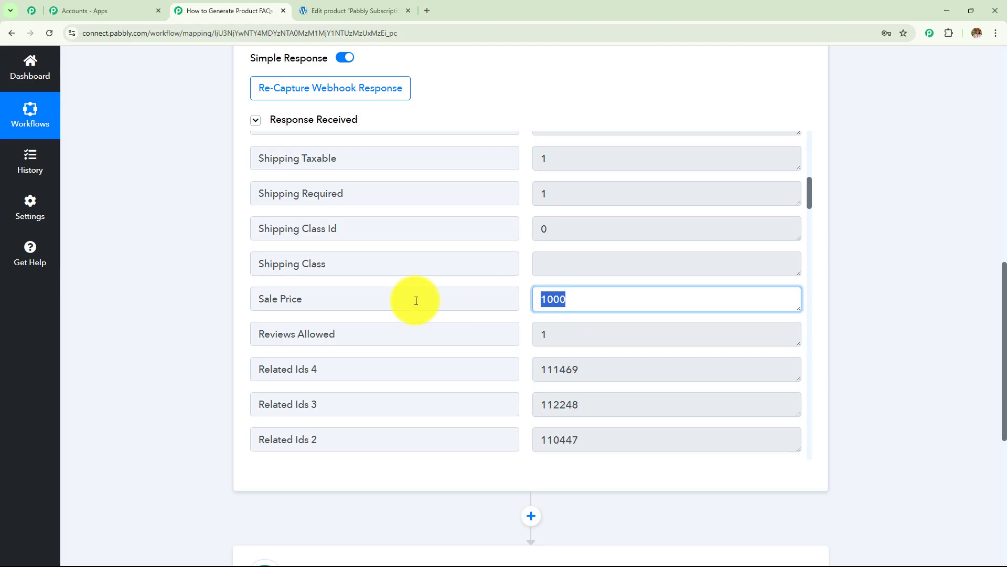
pyautogui.scroll(8, 877, 241)
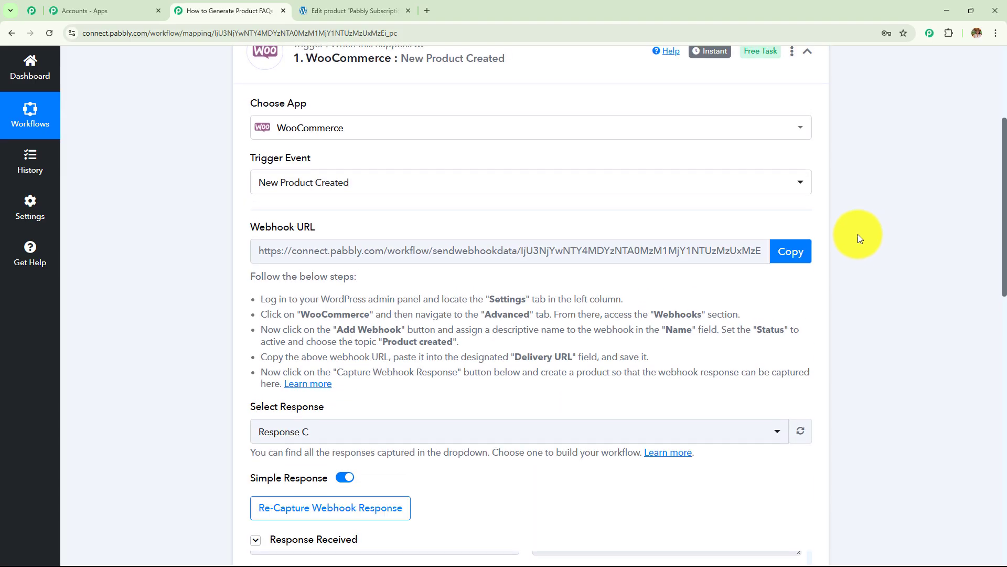
pyautogui.scroll(4, 409, 330)
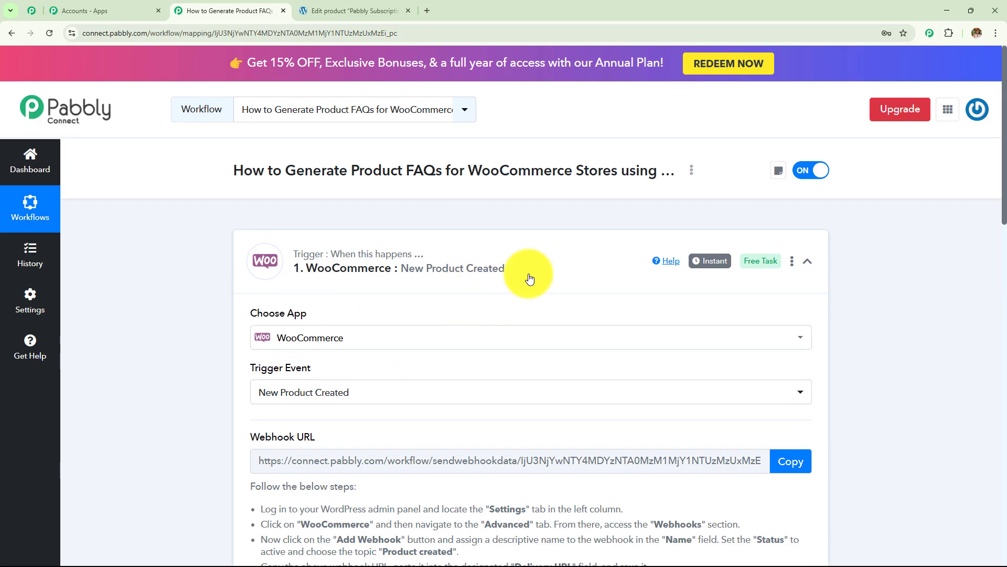
# Step: Collapse the WooCommerce trigger step
pyautogui.click(530, 279)
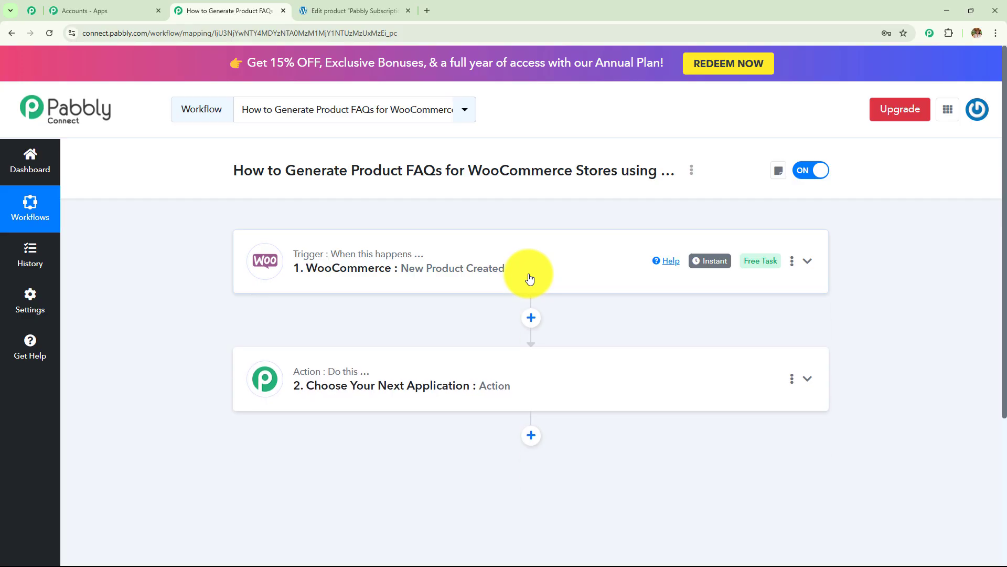
pyautogui.click(529, 278)
pyautogui.scroll(-3, 308, 331)
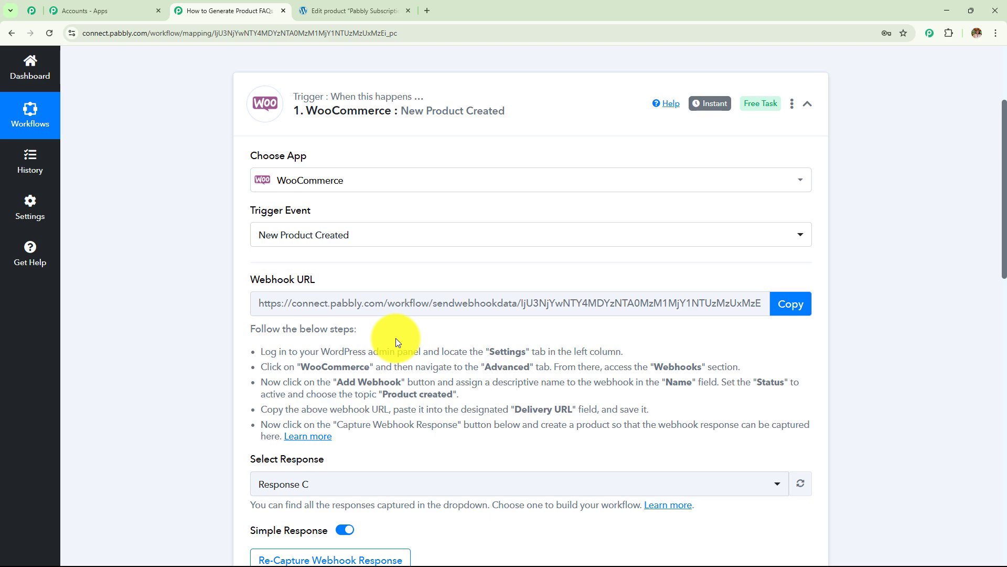
pyautogui.scroll(-1, 404, 269)
pyautogui.scroll(4, 438, 235)
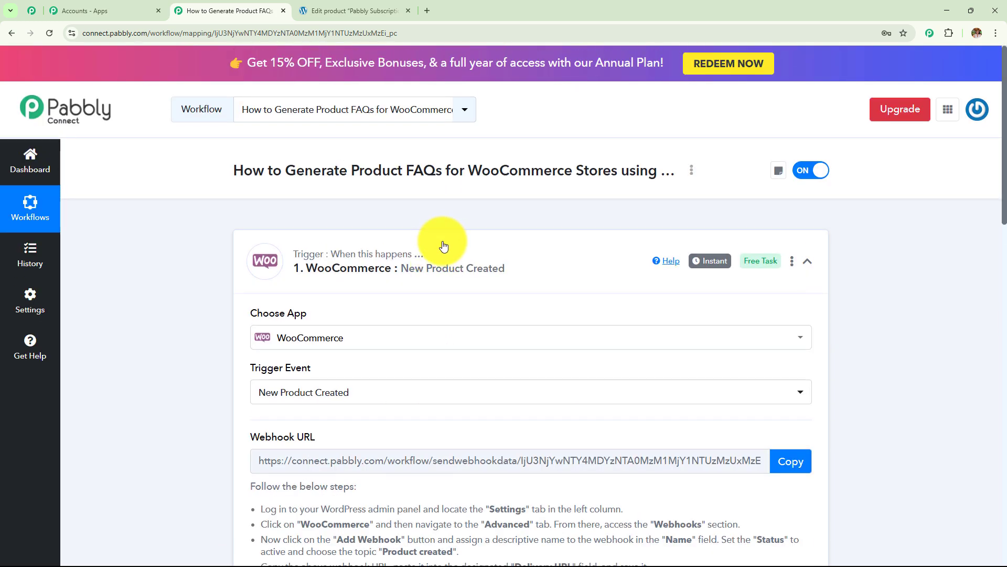
pyautogui.click(443, 246)
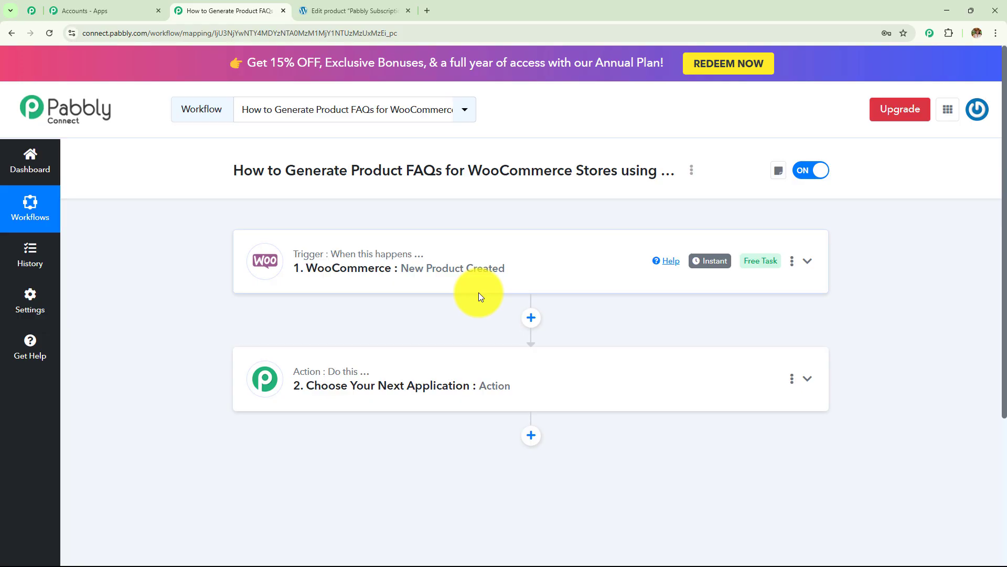
# Step: Set the action step to OpenAI with ChatGPT as the event and start connecting an account
pyautogui.moveTo(323, 375)
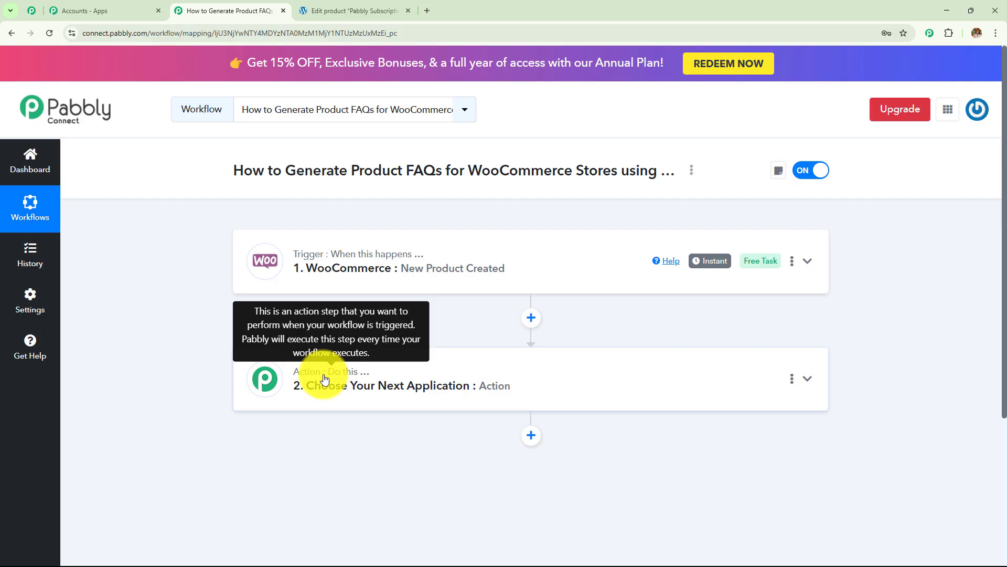
pyautogui.click(325, 378)
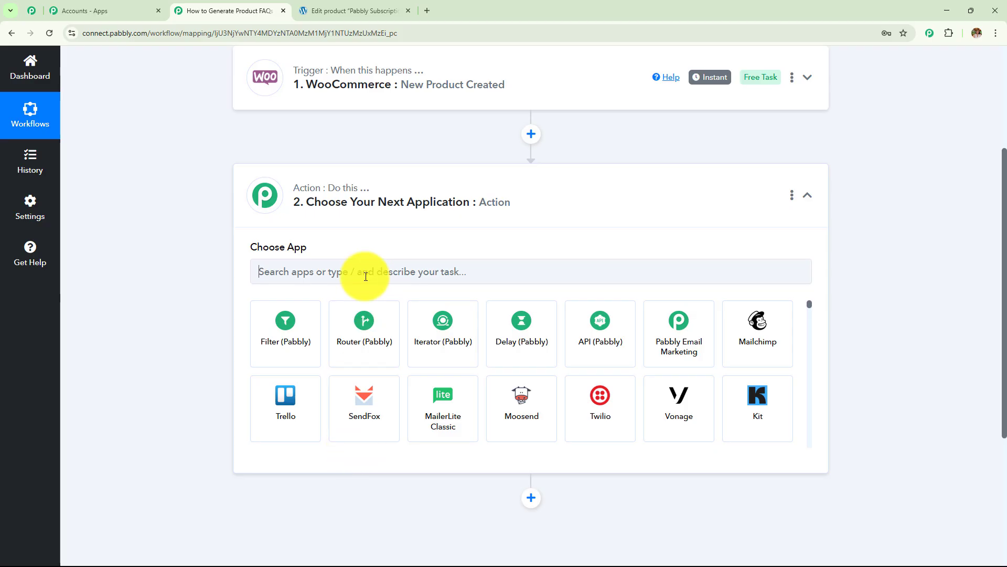
pyautogui.write('Ope')
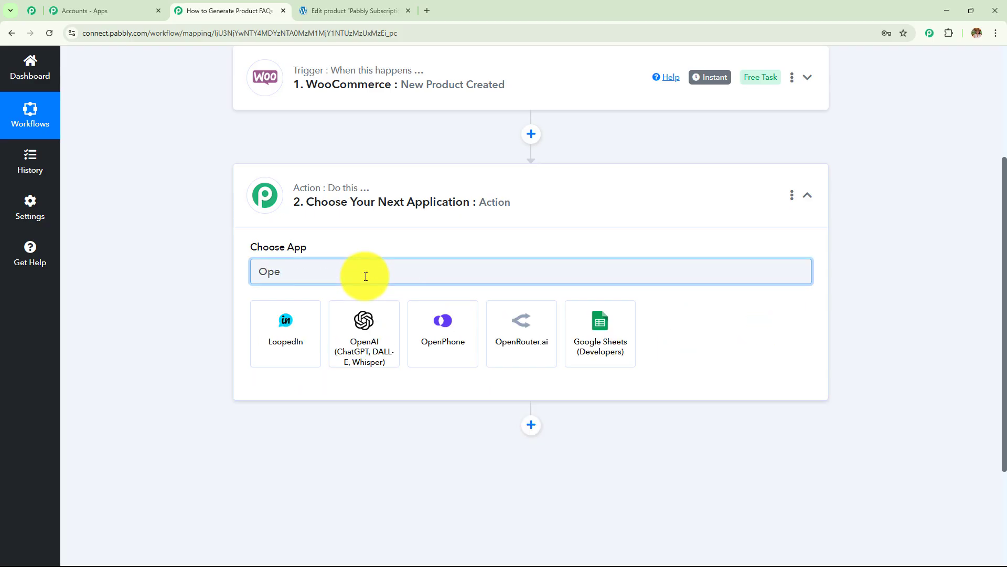
pyautogui.click(380, 349)
pyautogui.click(330, 328)
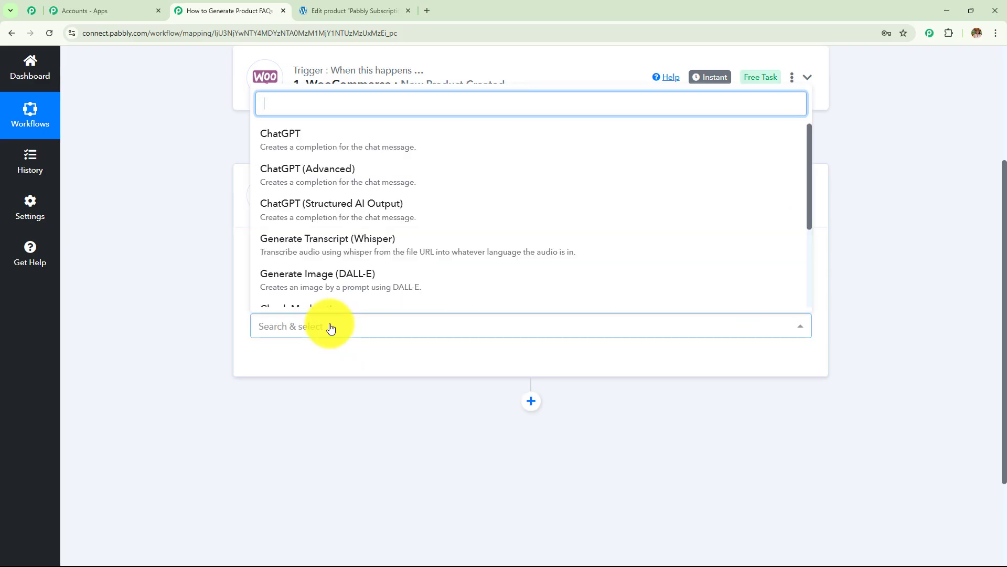
pyautogui.click(317, 146)
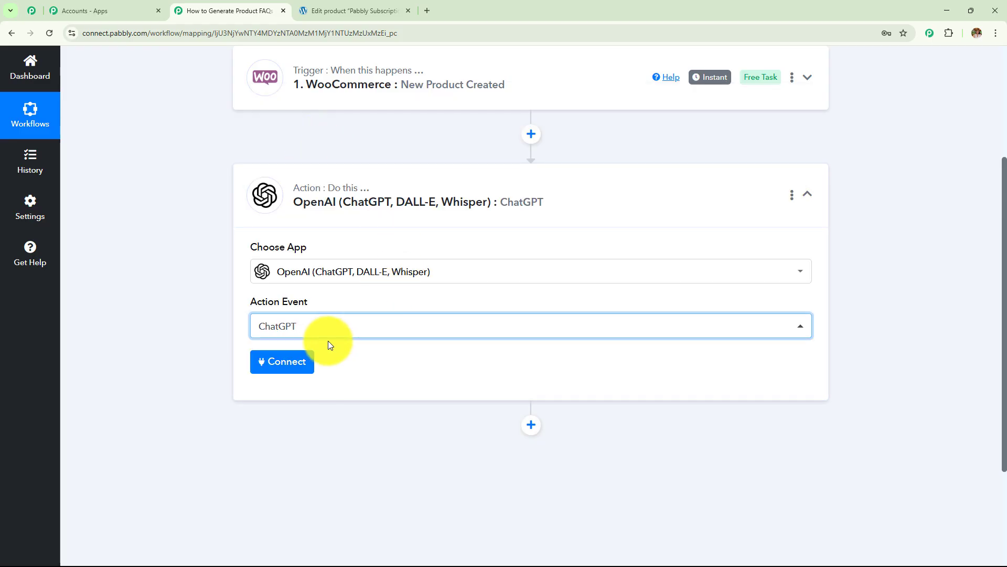
pyautogui.click(309, 361)
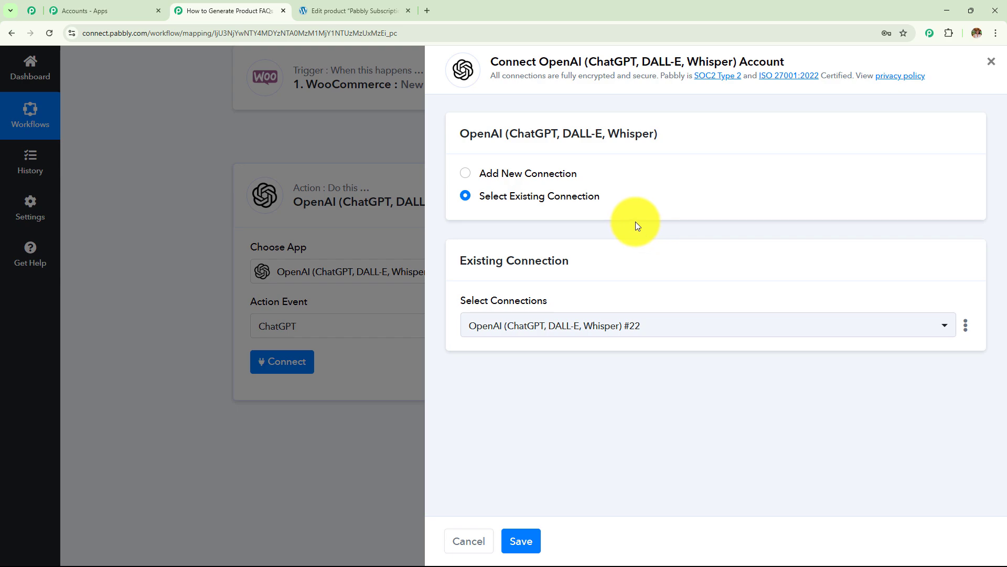
# Step: Choose Add New Connection and follow the help link to OpenAI's API keys page
pyautogui.click(465, 173)
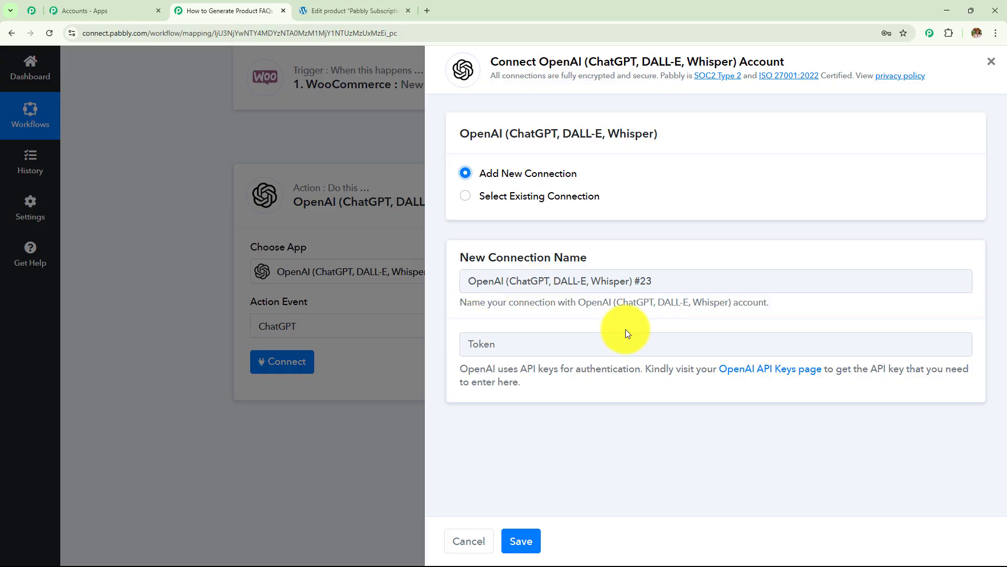
pyautogui.moveTo(458, 370); pyautogui.dragTo(574, 382)
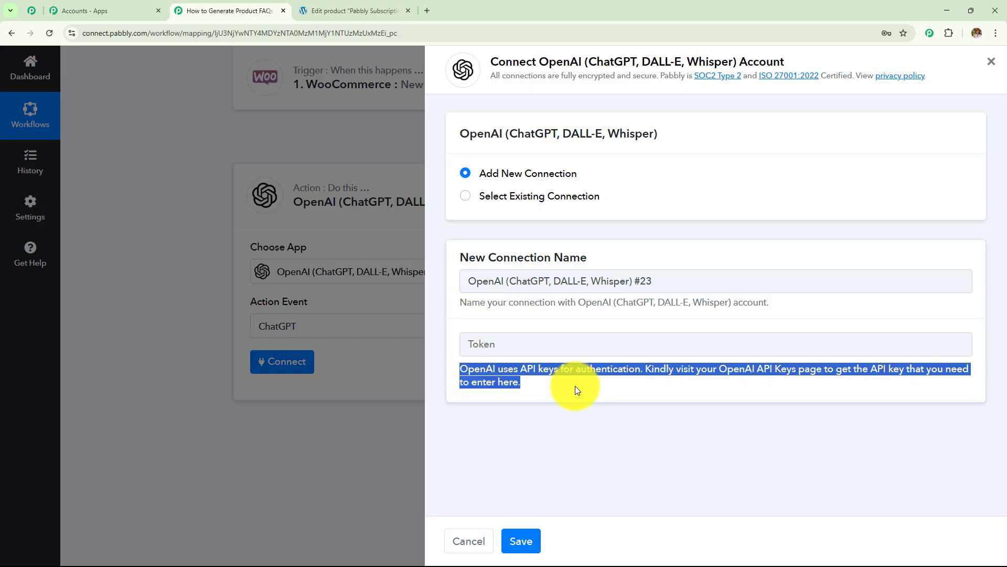
pyautogui.click(720, 398)
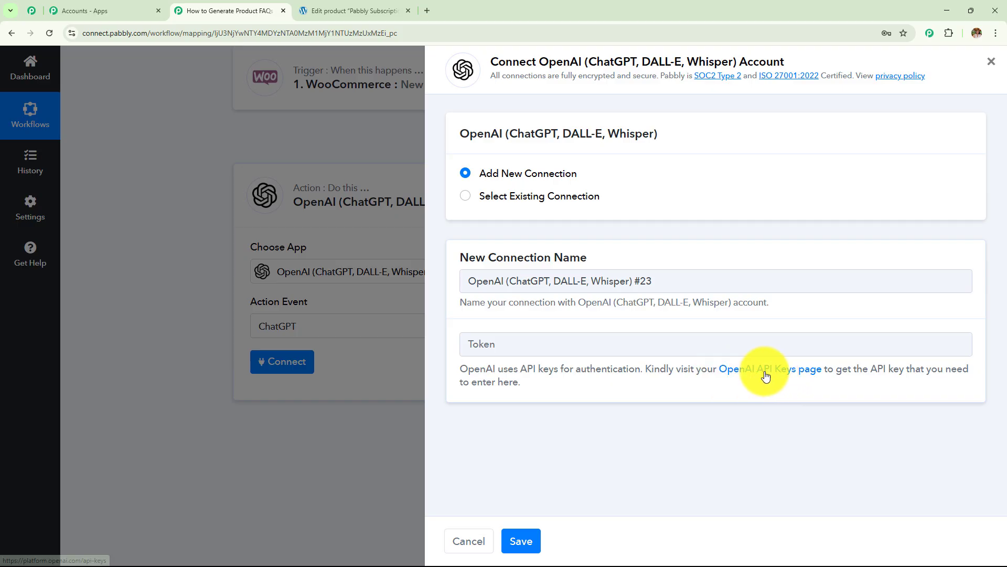
pyautogui.click(757, 374)
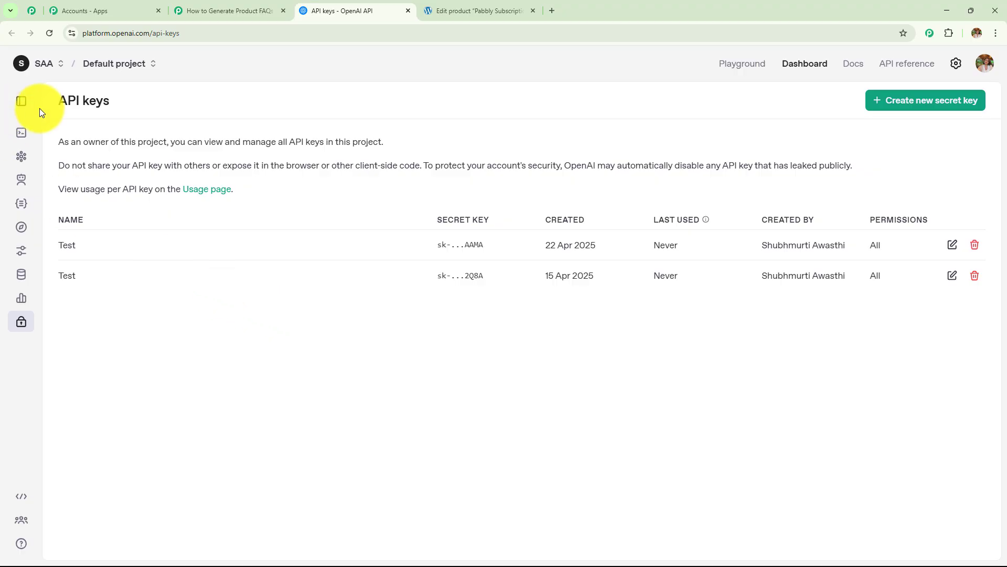
# Step: Create an OpenAI secret key named 'Testing', then go back to the Pabbly connection form
pyautogui.moveTo(51, 107); pyautogui.dragTo(220, 95)
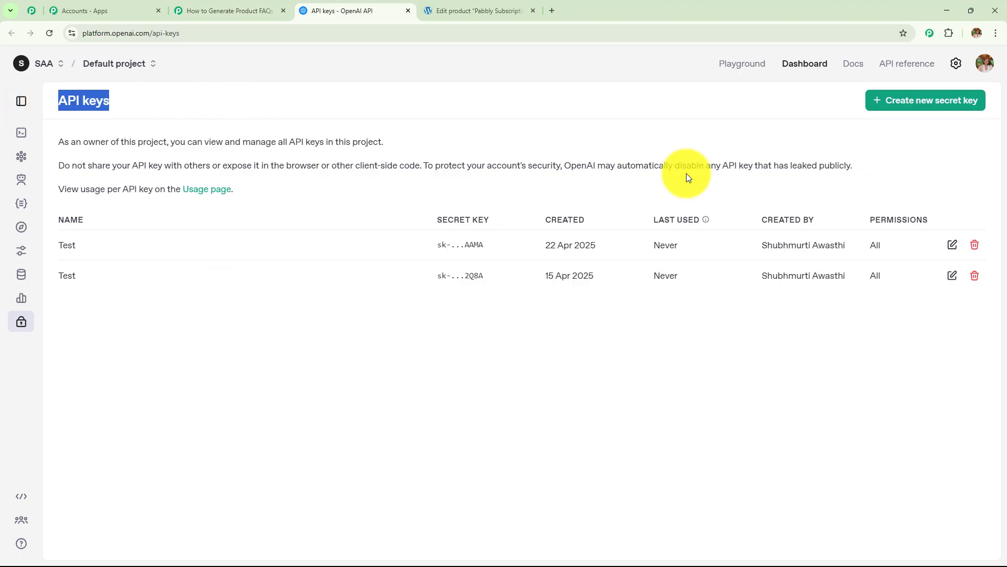
pyautogui.click(947, 111)
pyautogui.click(463, 299)
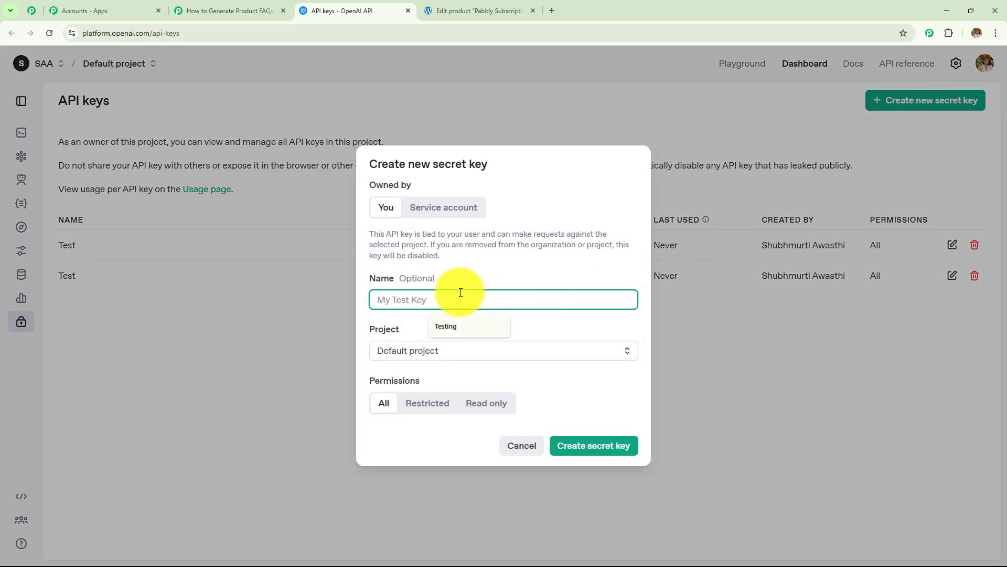
pyautogui.click(443, 325)
pyautogui.moveTo(416, 298); pyautogui.dragTo(398, 280)
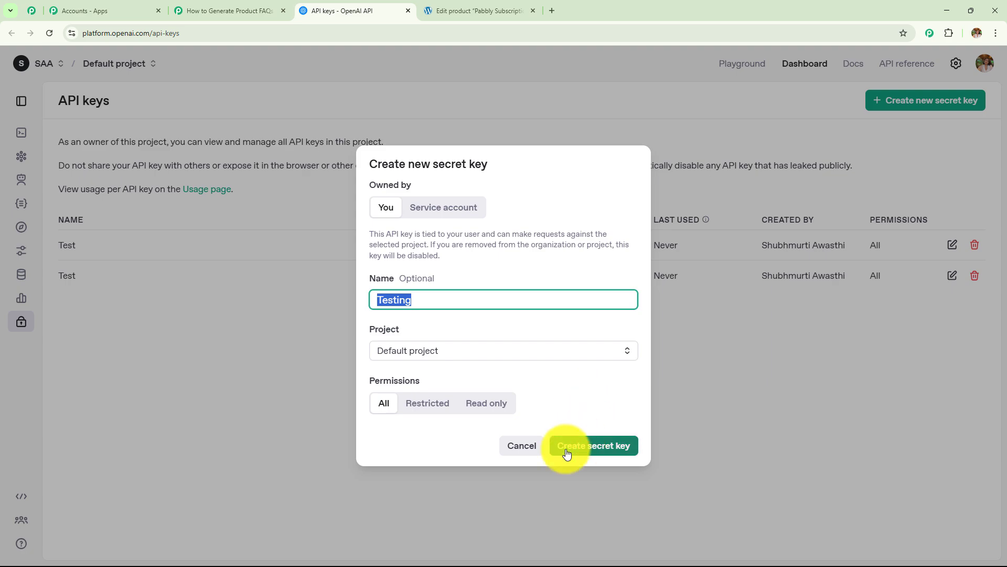
pyautogui.click(735, 414)
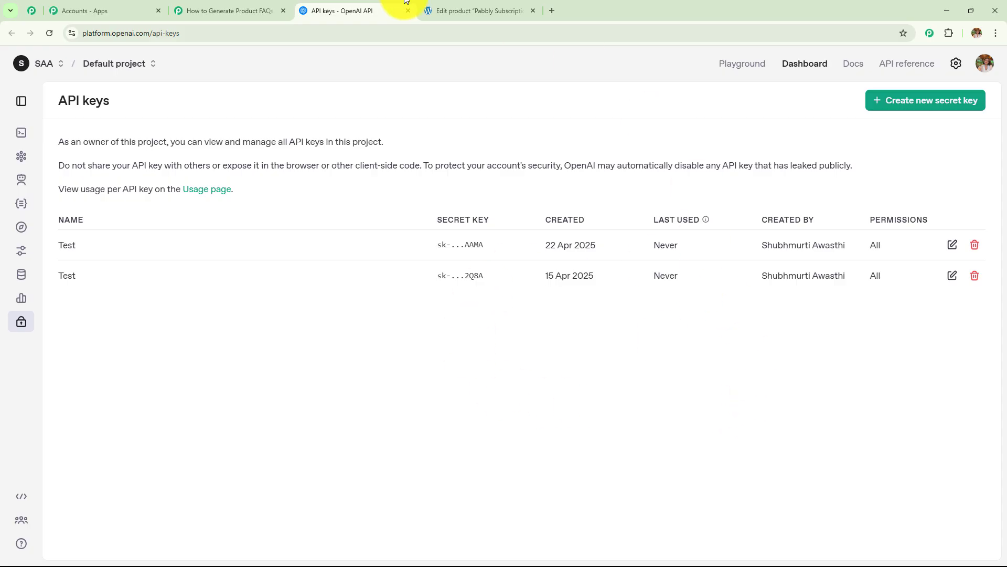
pyautogui.click(226, 9)
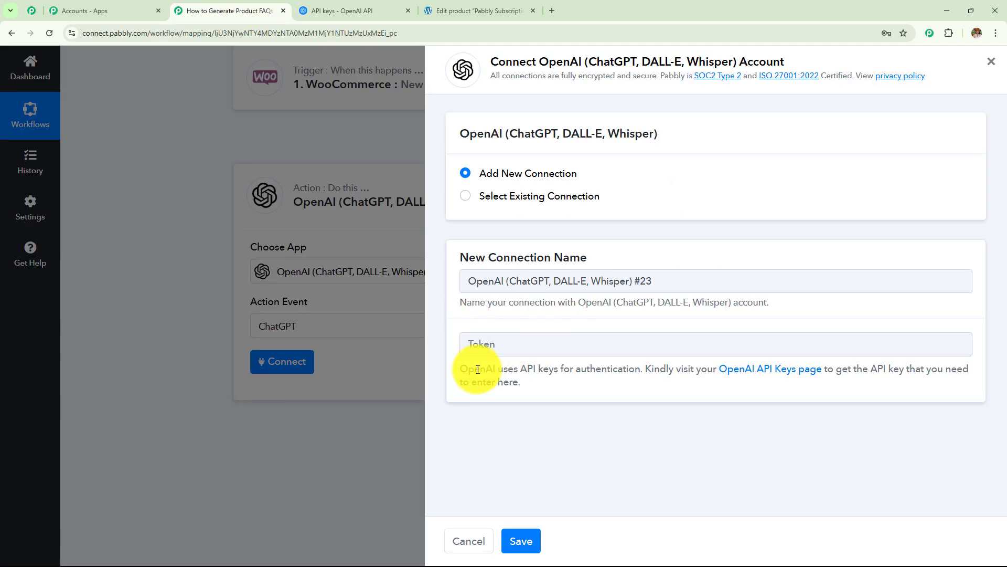
# Step: Save the OpenAI connection using the existing account, then locate the required AI Model and Prompt fields
pyautogui.click(462, 203)
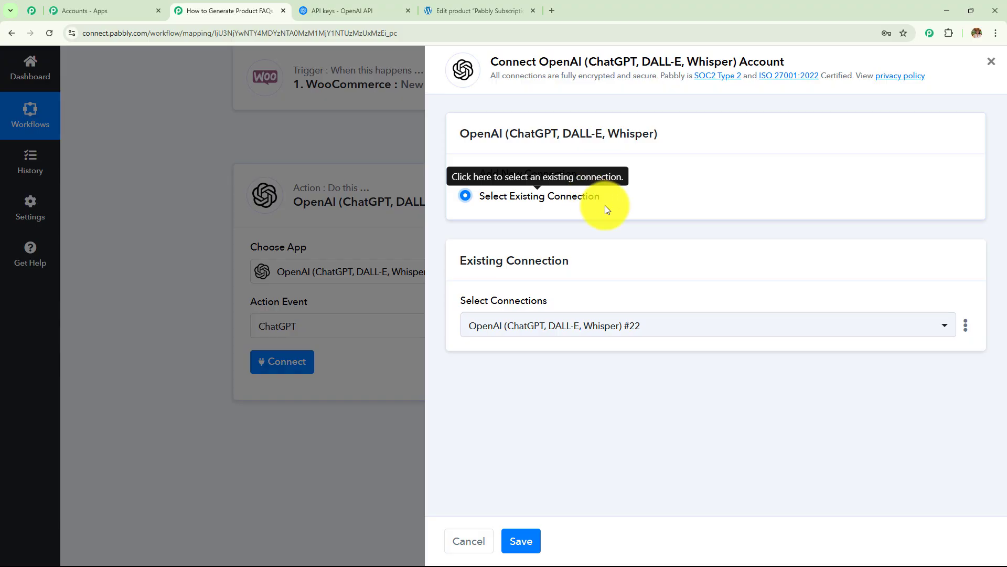
pyautogui.click(520, 541)
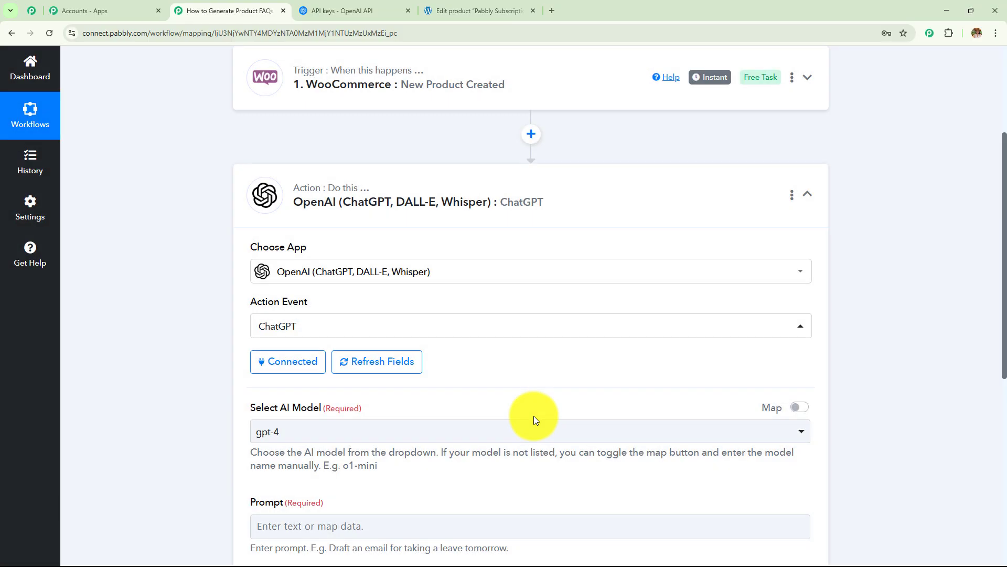
pyautogui.scroll(-4, 470, 348)
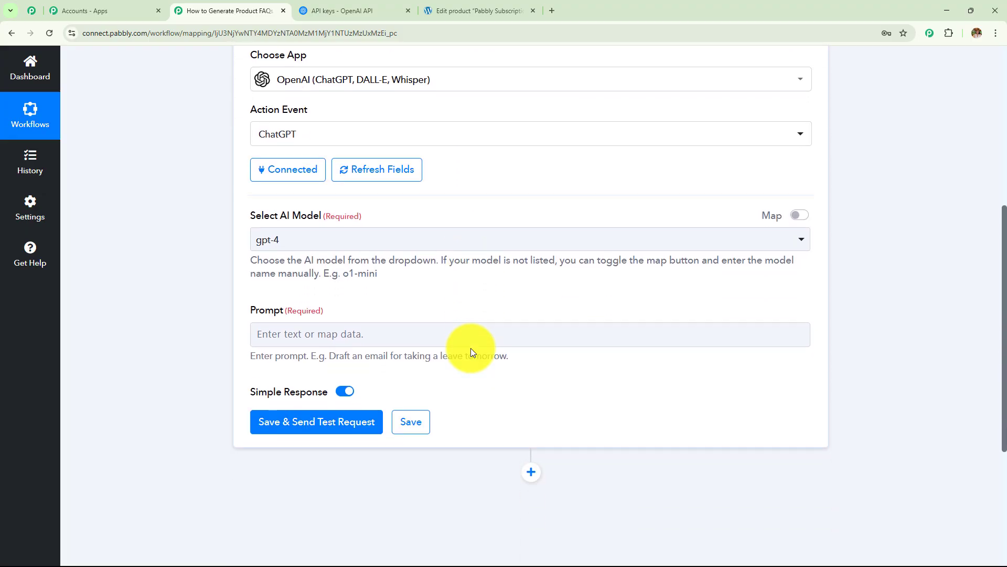
pyautogui.moveTo(282, 199); pyautogui.dragTo(394, 201)
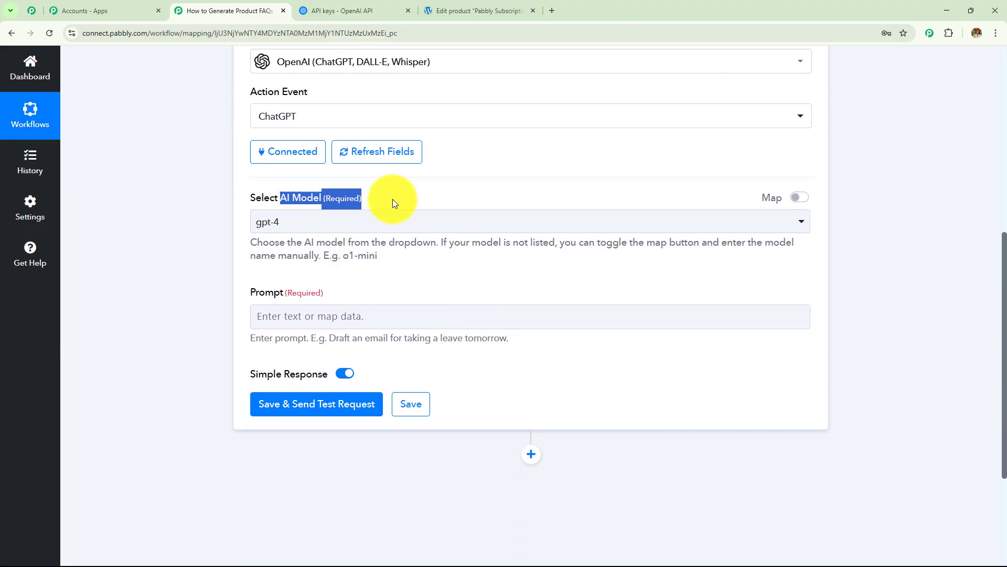
pyautogui.moveTo(250, 292); pyautogui.dragTo(388, 302)
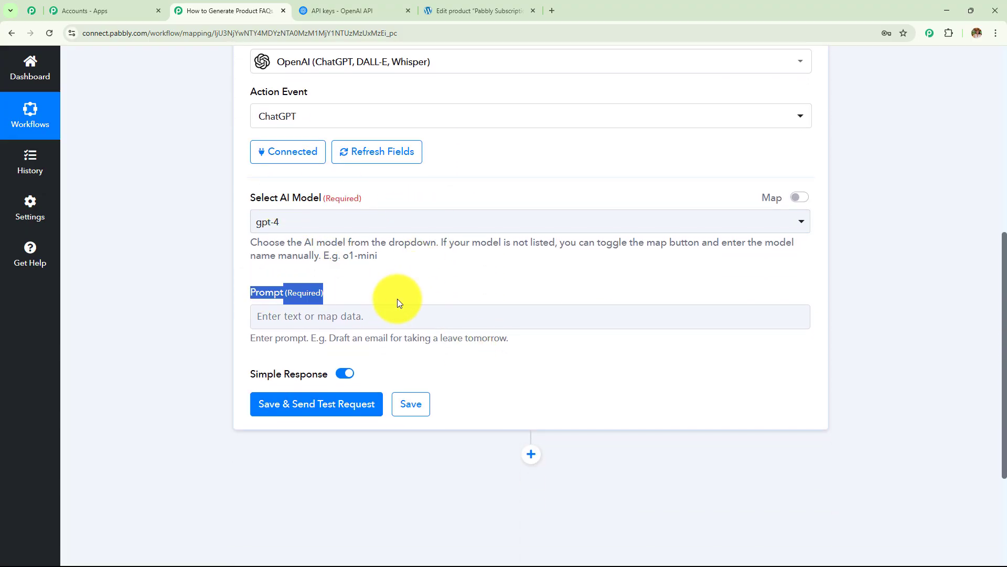
pyautogui.scroll(6, 398, 298)
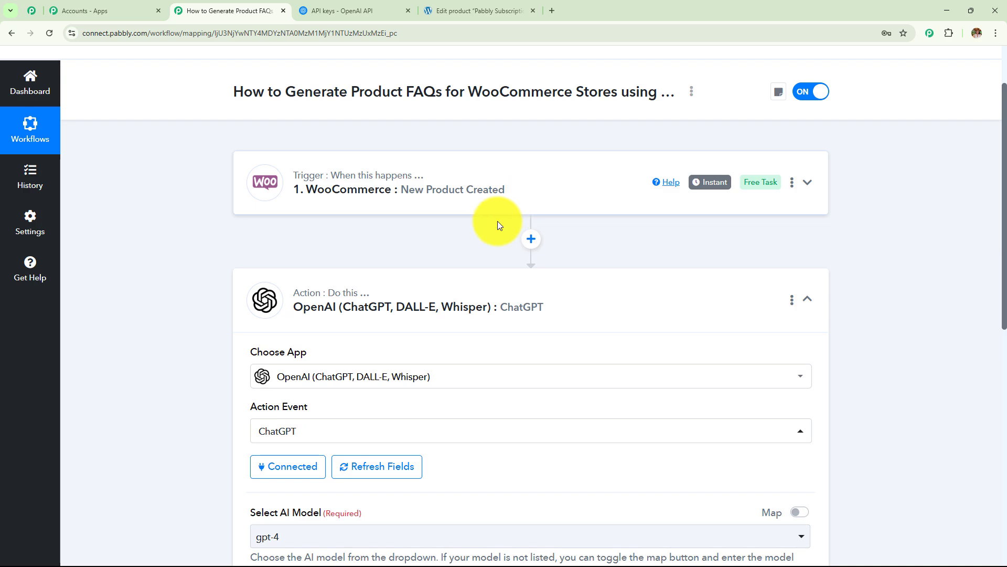
pyautogui.scroll(-1, 439, 298)
pyautogui.scroll(-5, 439, 298)
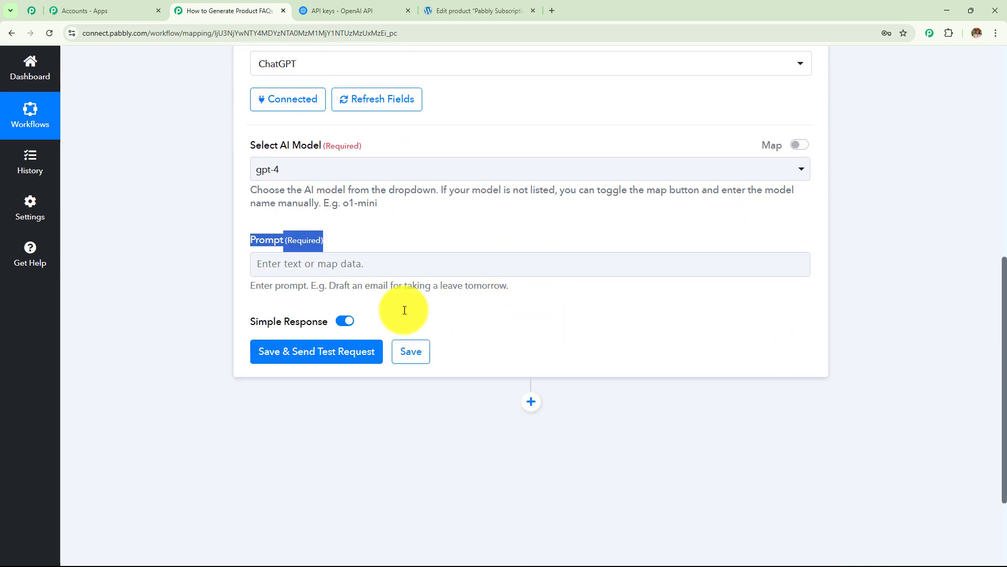
pyautogui.click(636, 259)
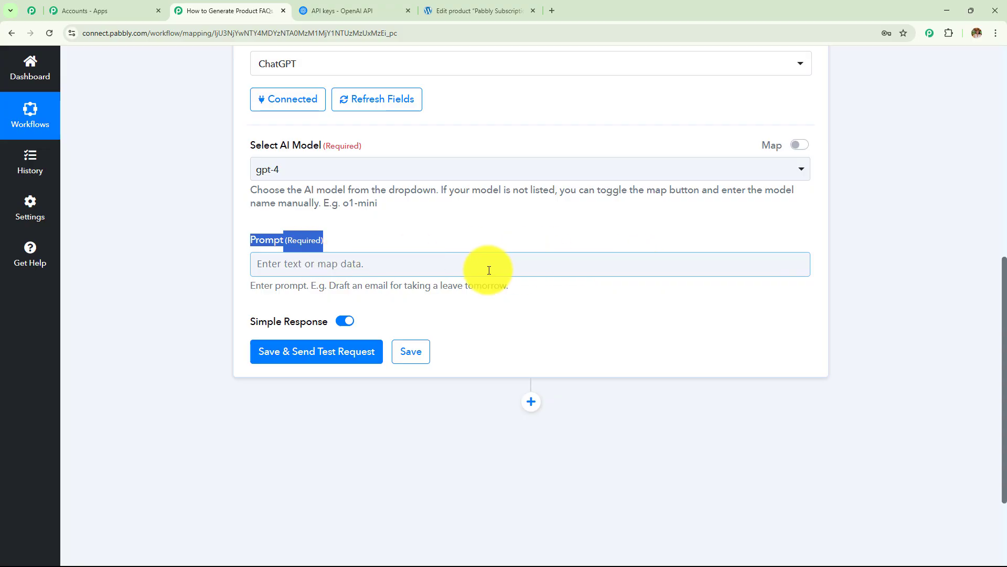
# Step: Paste the prepared prompt asking for 5 FAQs on shipping, usage and return policy
pyautogui.click(403, 265)
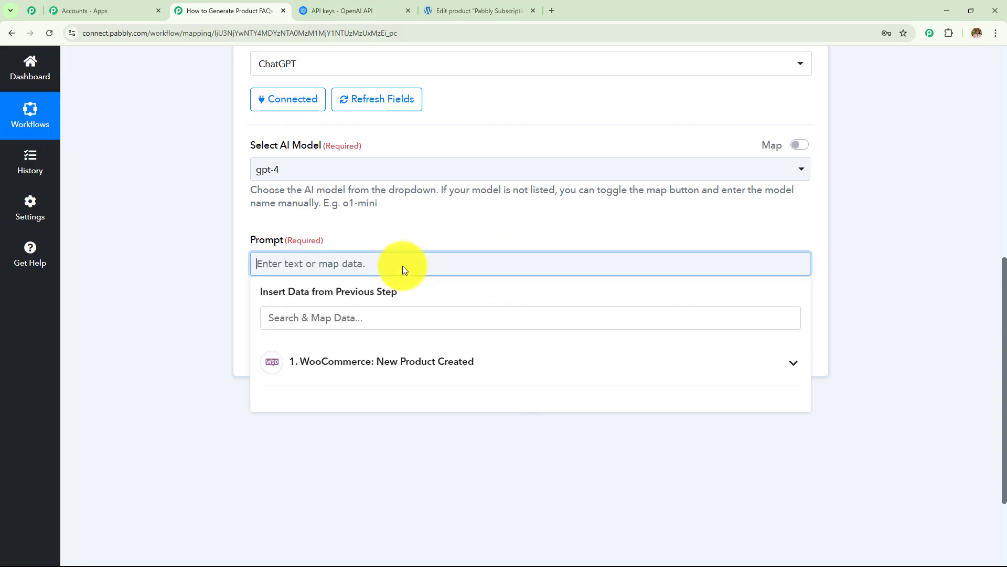
pyautogui.write("Write 5 clear and helpful FAQs for a product named '' including shipping, usage, and return policy. Here is the description Sale Price: Regular Price: Please remove extra stars and hashtags and all symbols from the content")
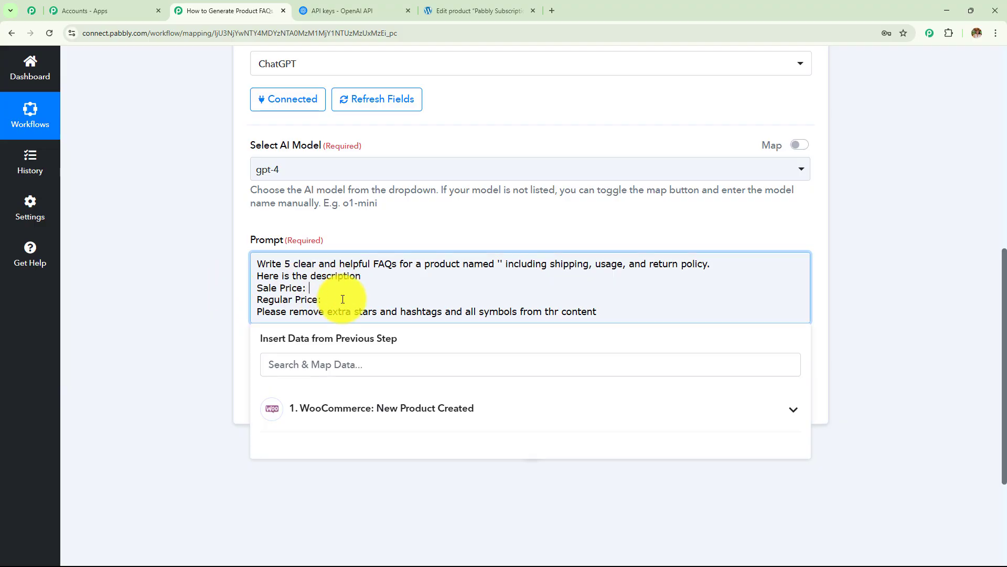
pyautogui.click(607, 311)
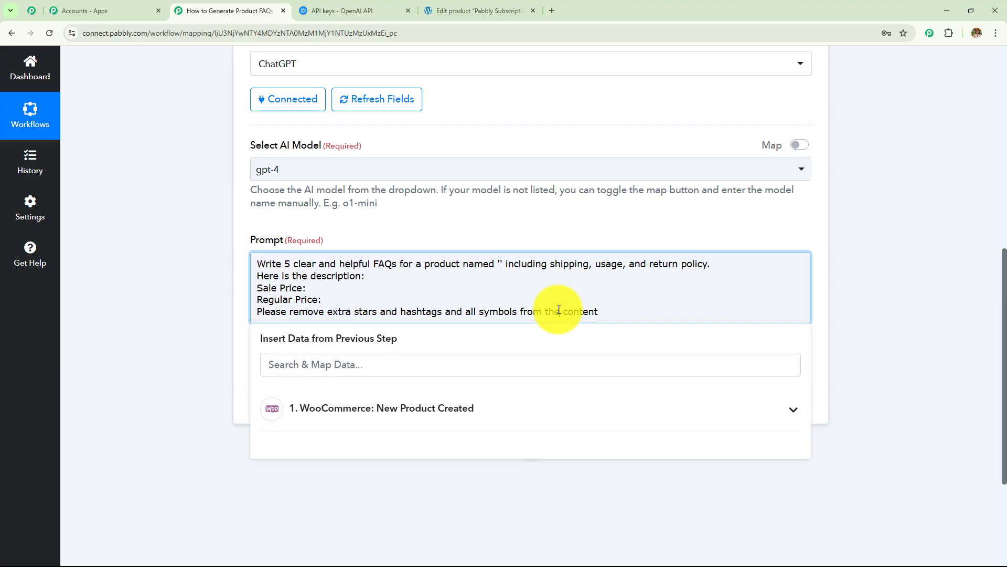
pyautogui.scroll(8, 609, 314)
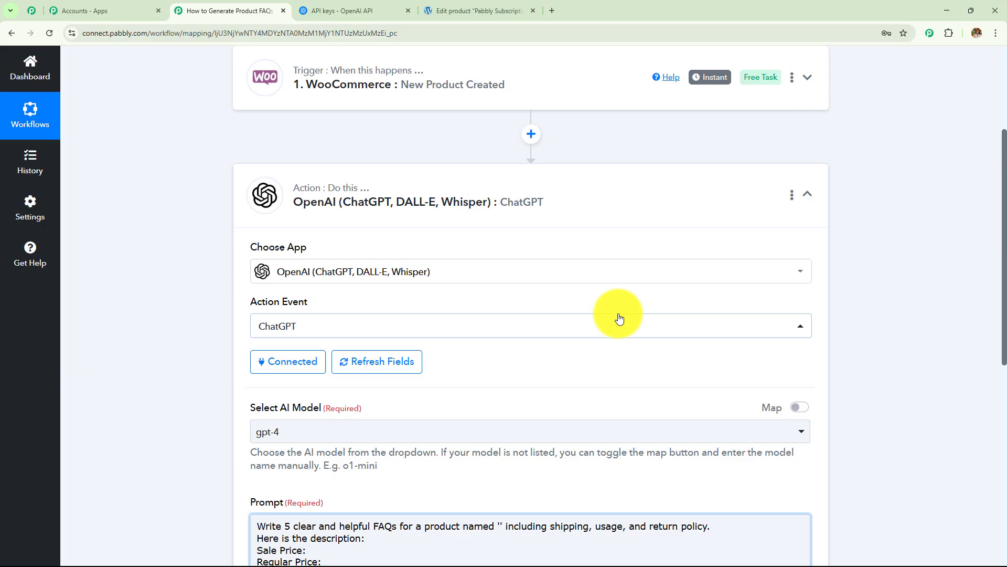
pyautogui.scroll(-8, 569, 266)
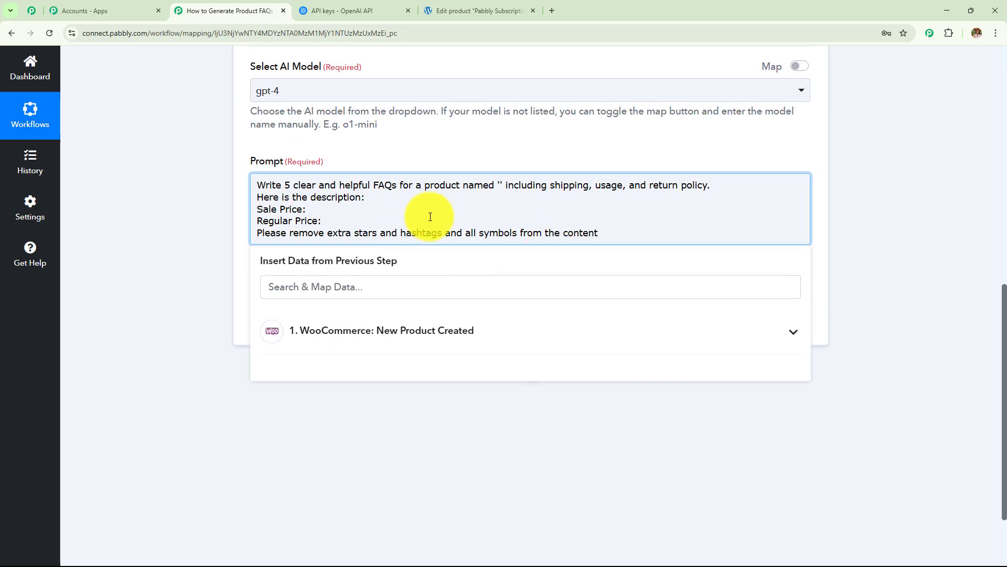
# Step: Map the WooCommerce product Name and Description fields into the prompt
pyautogui.click(424, 339)
pyautogui.click(322, 288)
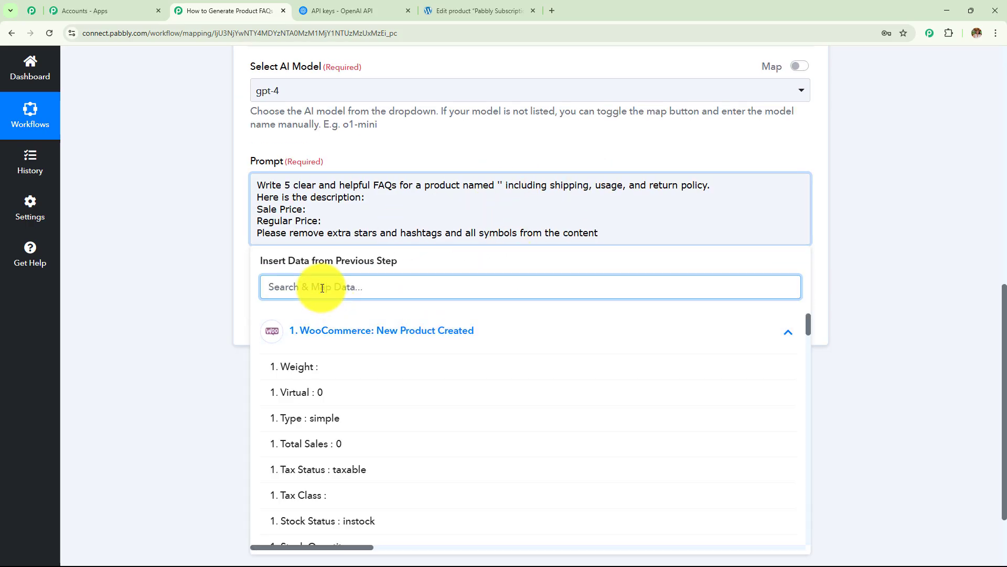
pyautogui.write('na')
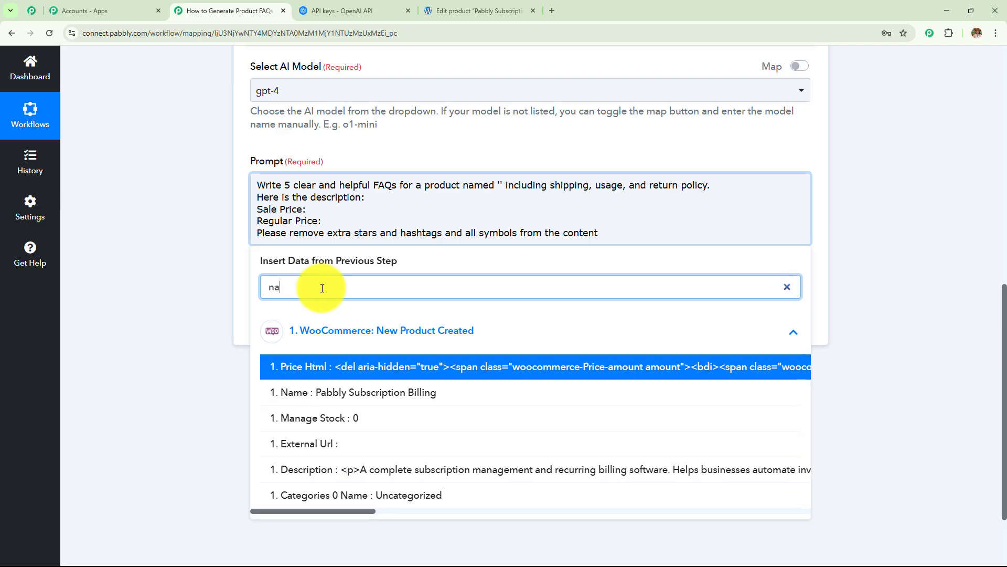
pyautogui.click(384, 393)
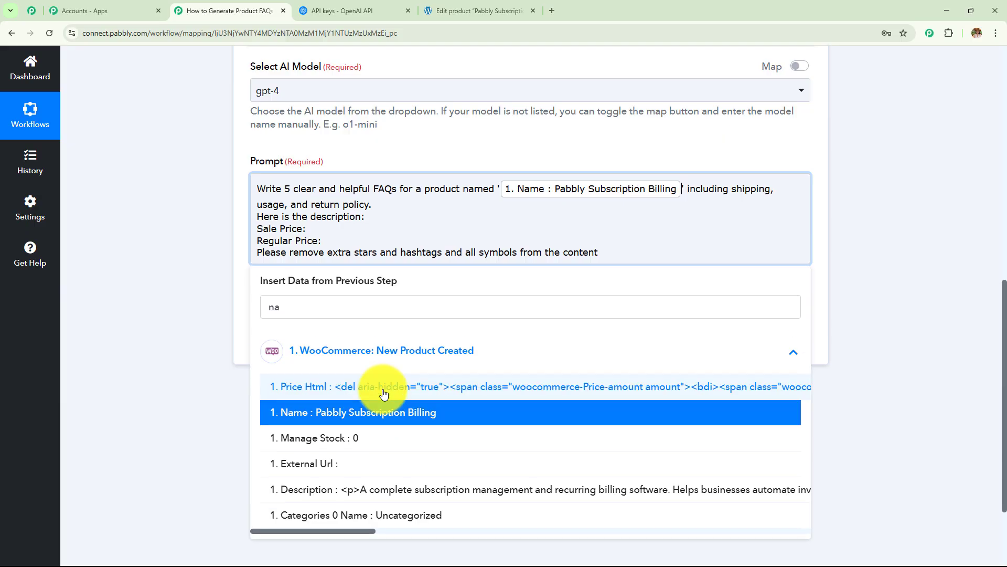
pyautogui.click(388, 219)
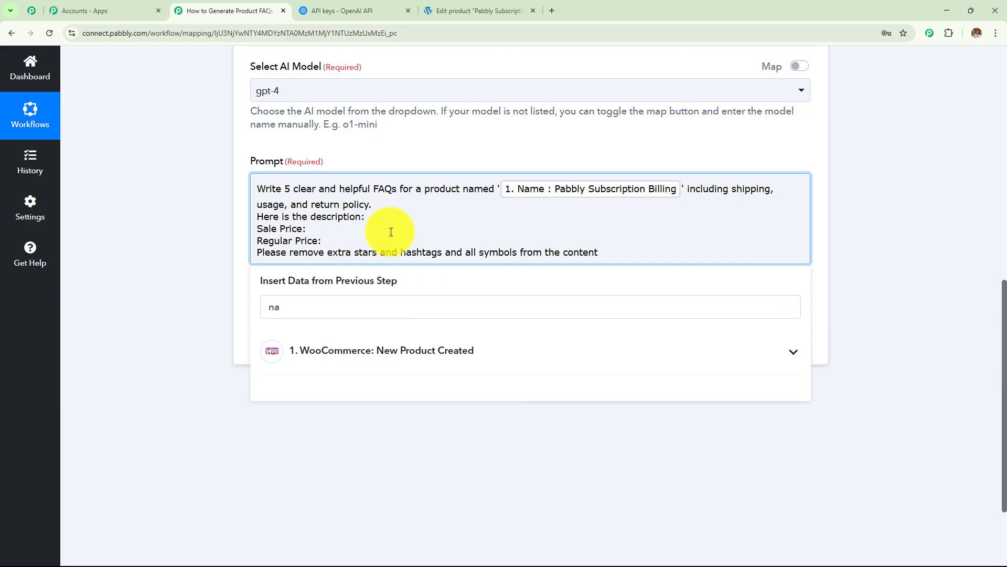
pyautogui.click(290, 310)
pyautogui.write('na')
pyautogui.press('BackSpace')
pyautogui.press('BackSpace')
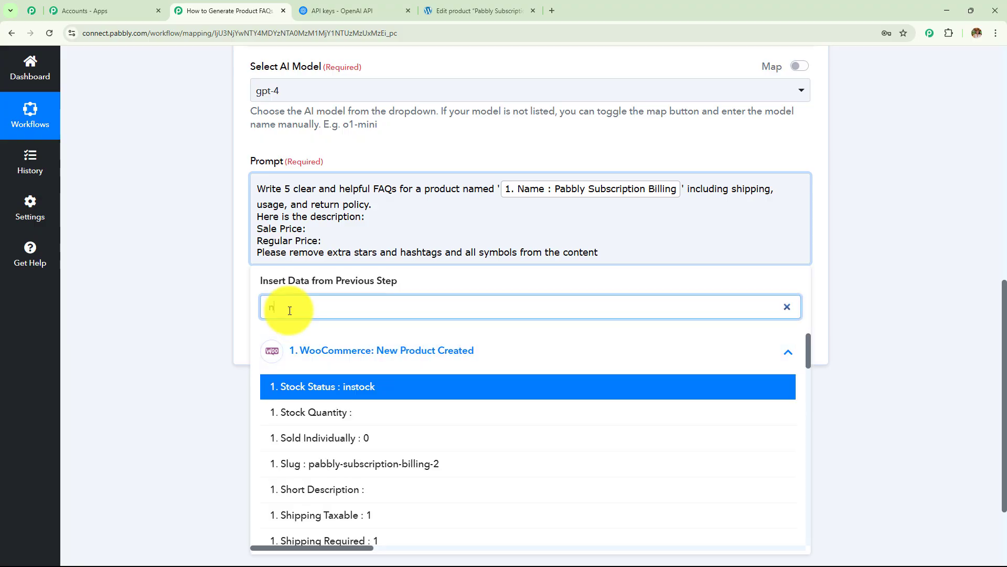
pyautogui.write('des')
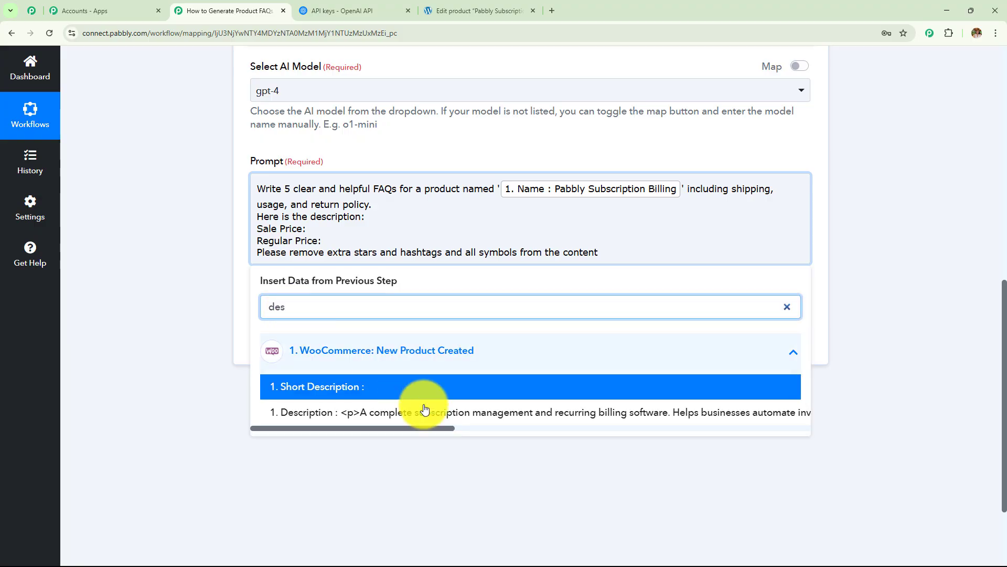
pyautogui.click(443, 414)
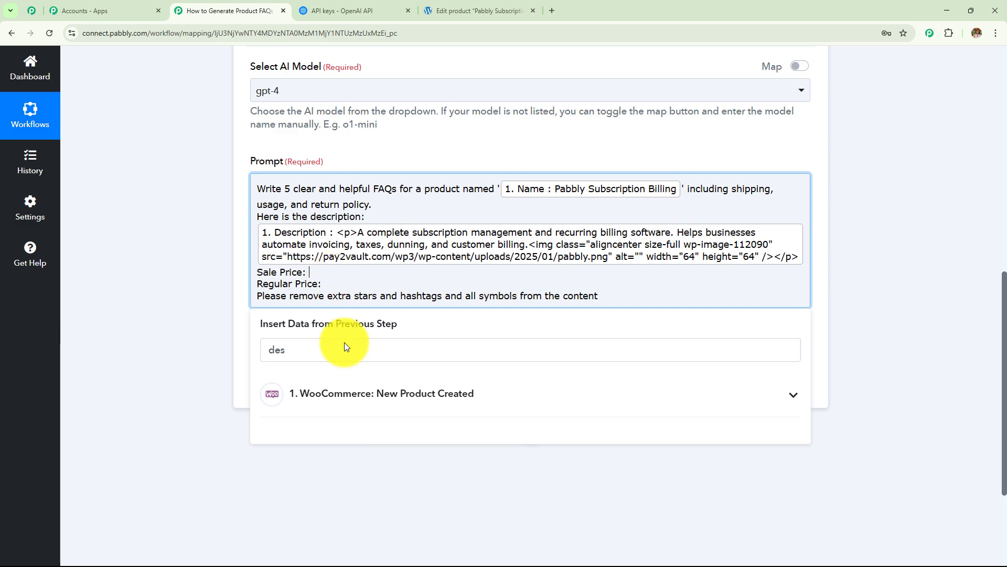
# Step: Map Sale Price and Regular Price after their matching prompt labels
pyautogui.click(348, 393)
pyautogui.click(301, 347)
pyautogui.press('BackSpace')
pyautogui.press('BackSpace')
pyautogui.press('BackSpace')
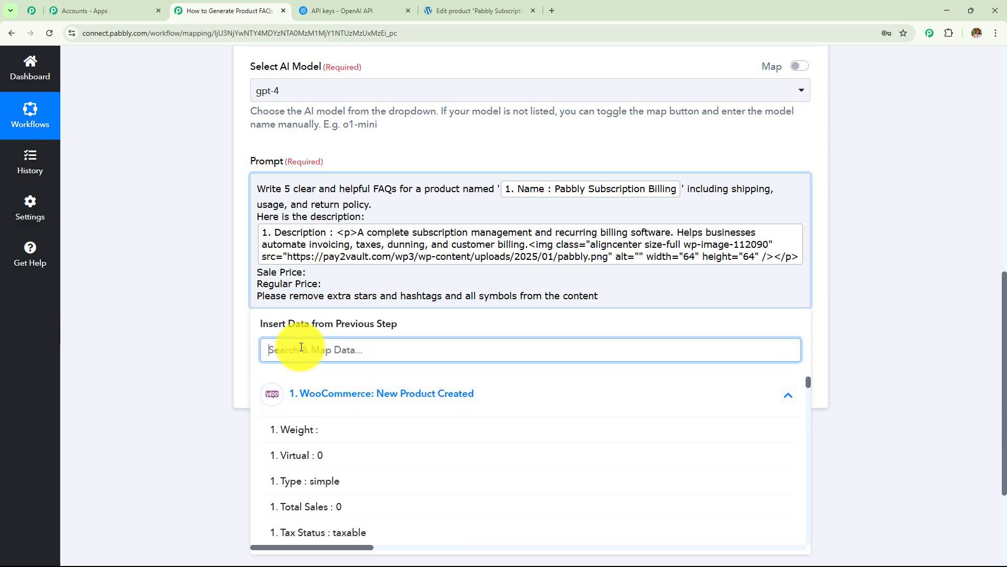
pyautogui.write('sa')
pyautogui.click(304, 451)
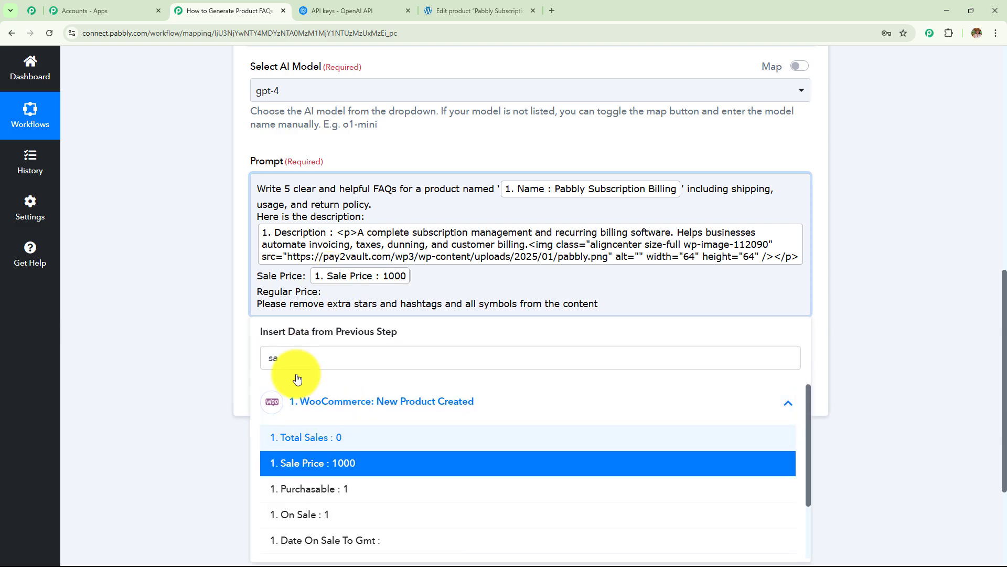
pyautogui.click(336, 294)
pyautogui.click(328, 362)
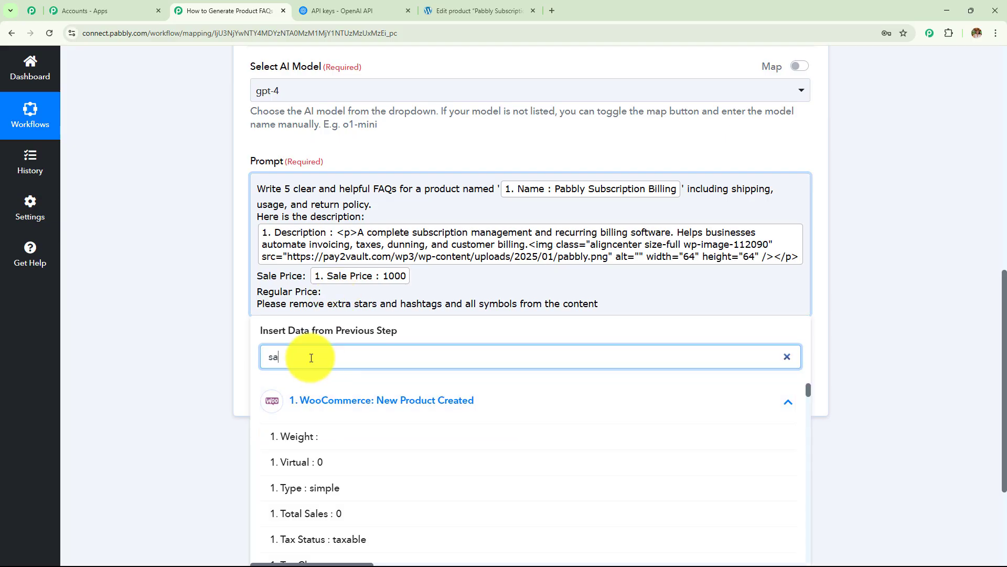
pyautogui.press('BackSpace')
pyautogui.press('BackSpace')
pyautogui.write('re')
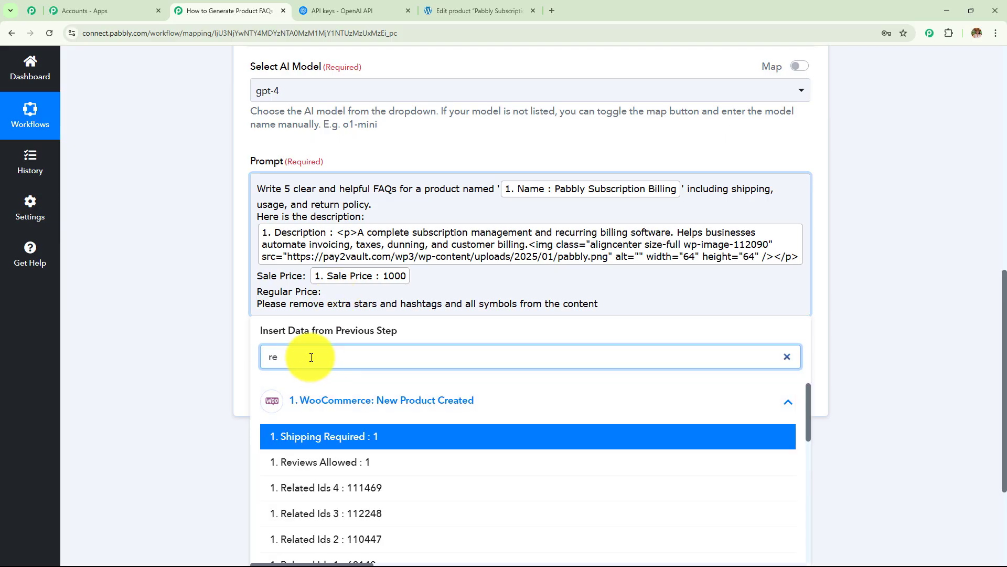
pyautogui.scroll(-2, 311, 357)
pyautogui.click(315, 513)
pyautogui.click(141, 336)
pyautogui.scroll(3, 359, 341)
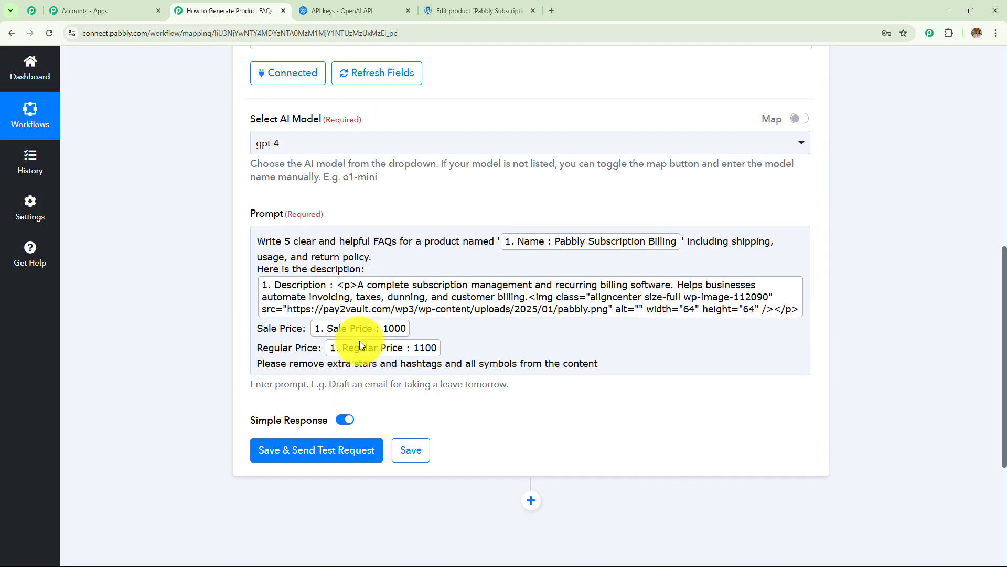
pyautogui.scroll(4, 551, 331)
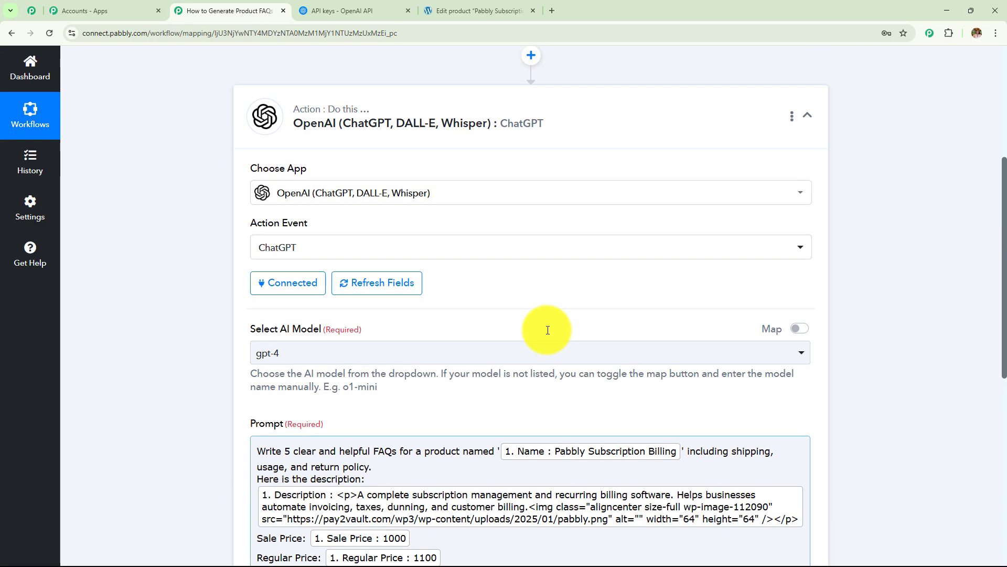
pyautogui.scroll(3, 547, 330)
pyautogui.scroll(-6, 450, 254)
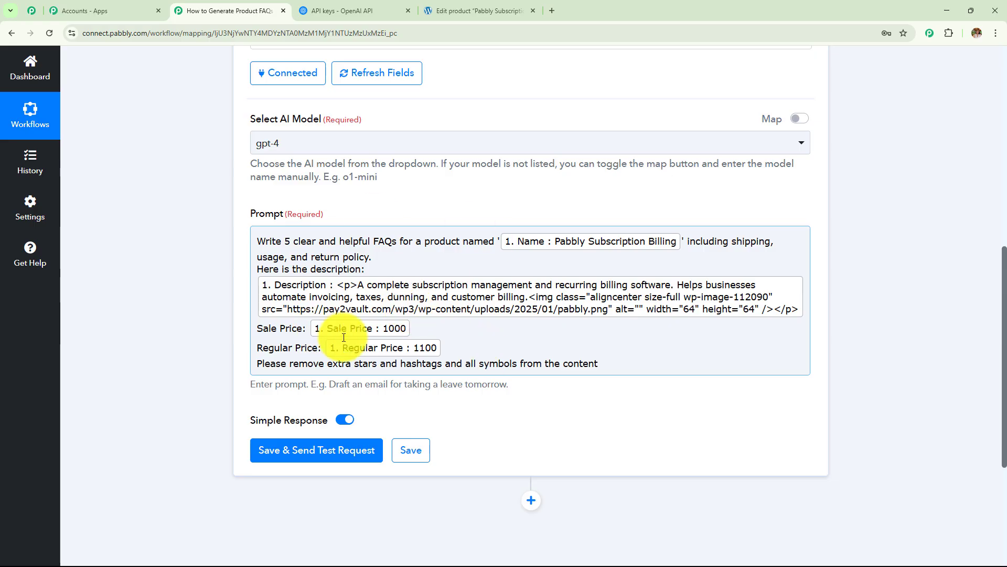
# Step: Save the ChatGPT step and send a test request returning numbered FAQ questions
pyautogui.scroll(-3, 315, 259)
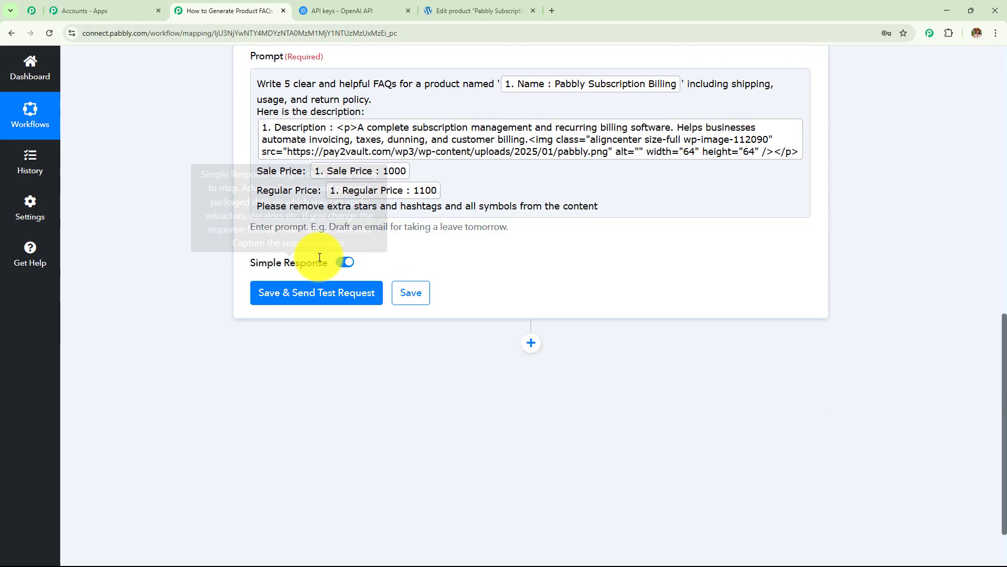
pyautogui.click(315, 293)
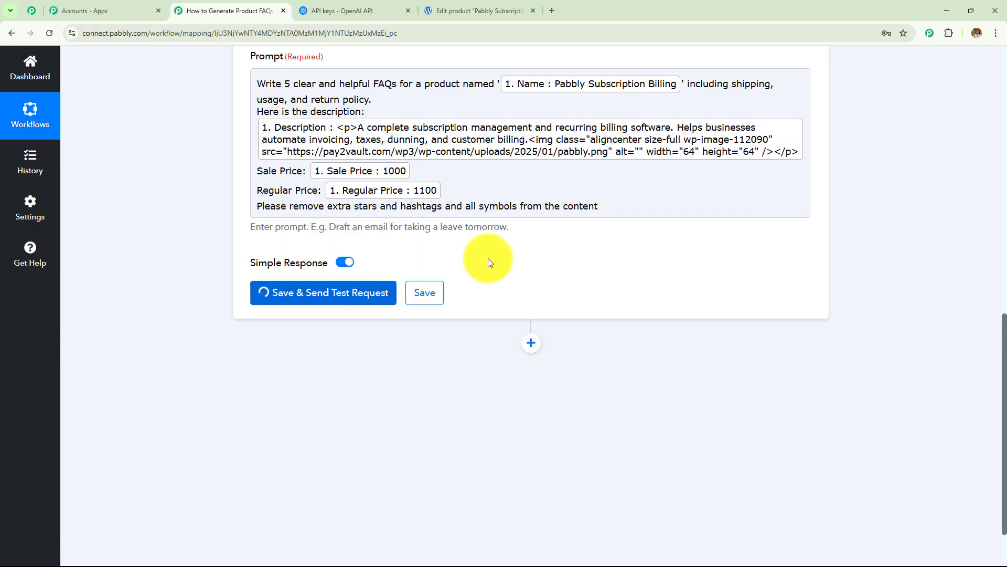
pyautogui.scroll(-7, 488, 258)
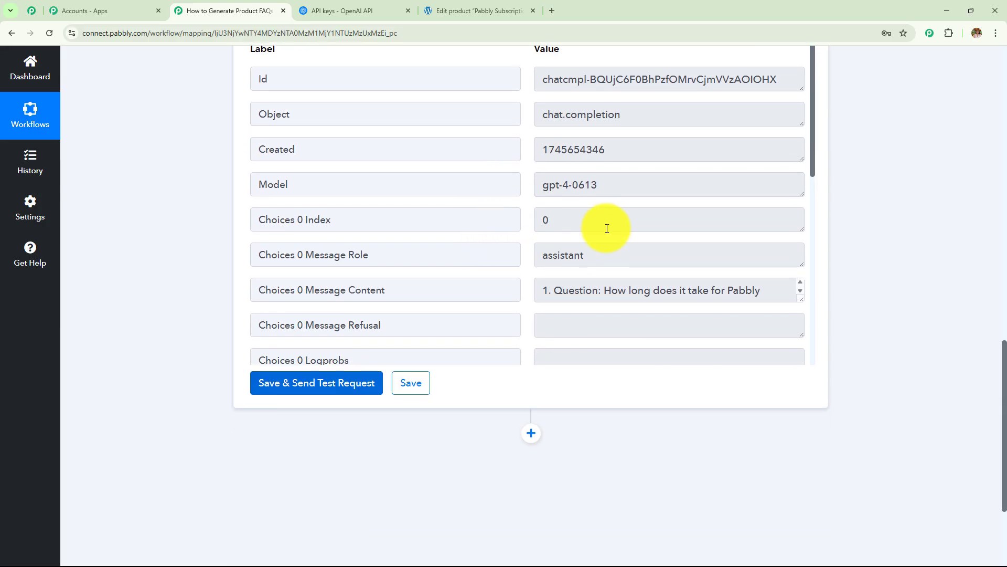
pyautogui.scroll(-3, 609, 223)
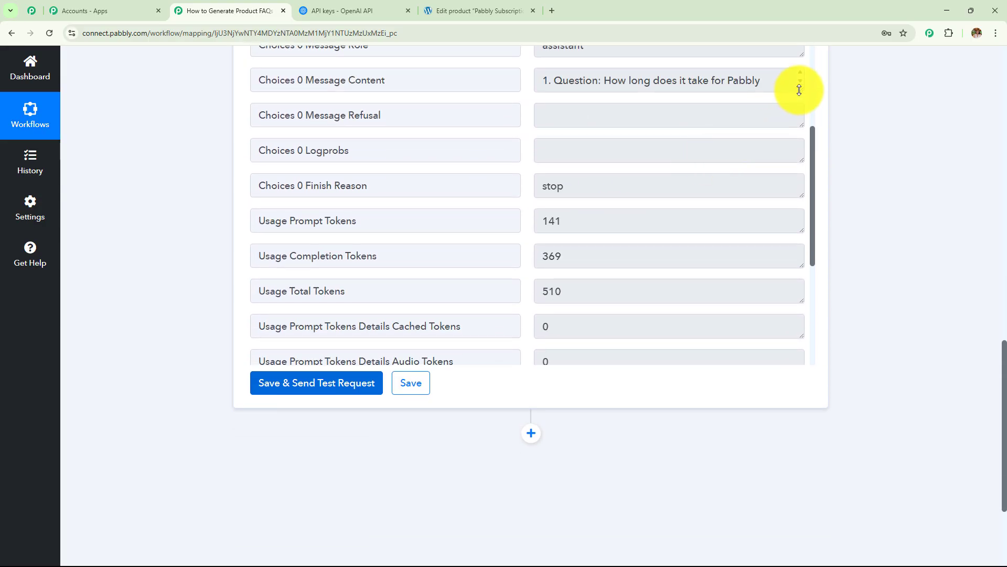
pyautogui.moveTo(799, 90); pyautogui.dragTo(787, 377)
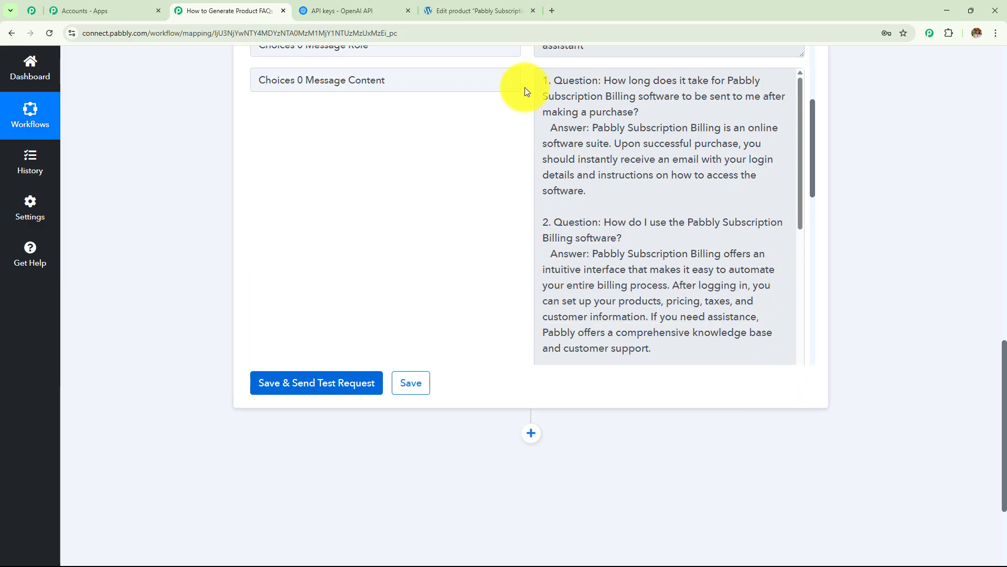
pyautogui.moveTo(546, 83); pyautogui.dragTo(674, 114)
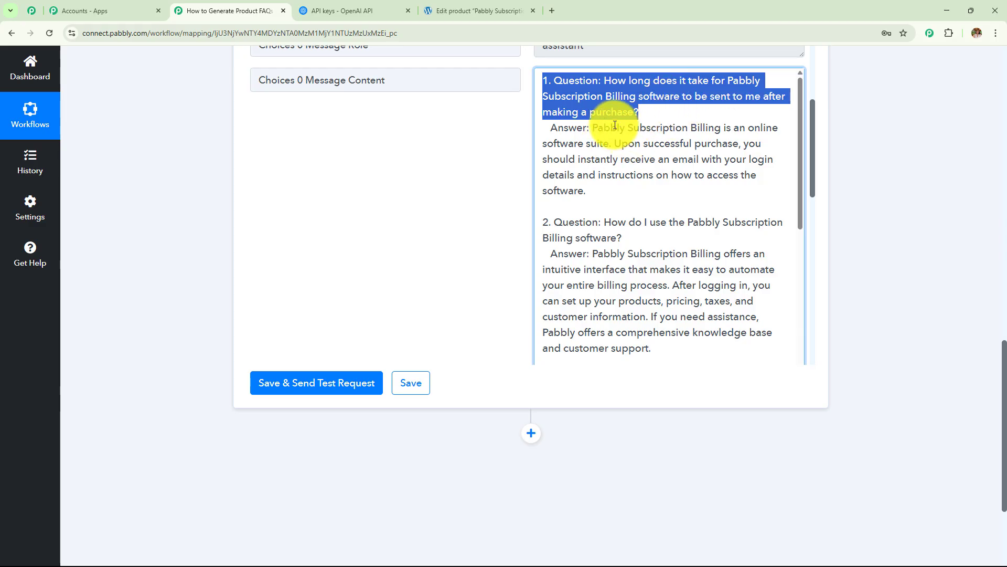
pyautogui.moveTo(598, 130); pyautogui.dragTo(629, 174)
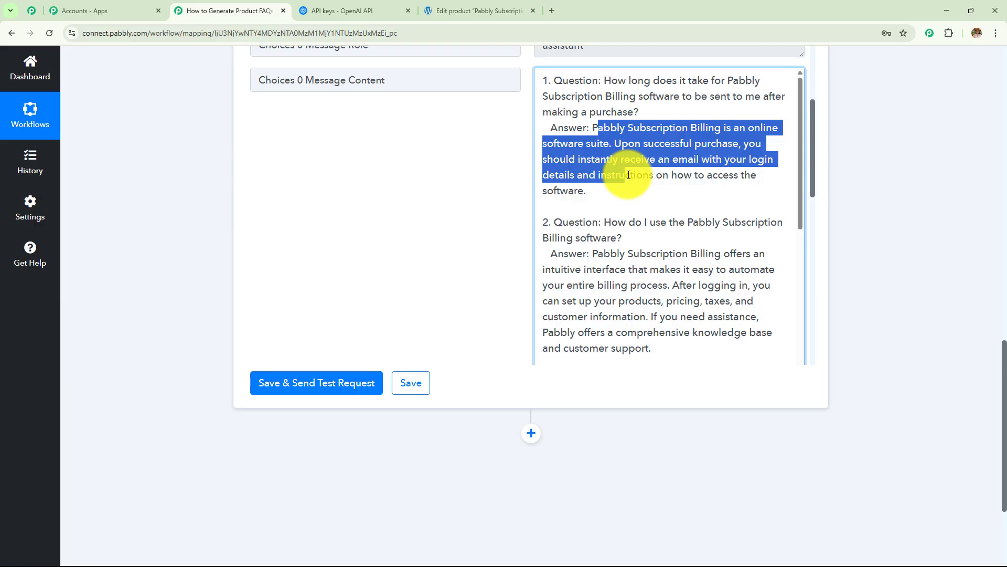
pyautogui.moveTo(629, 175); pyautogui.dragTo(631, 187)
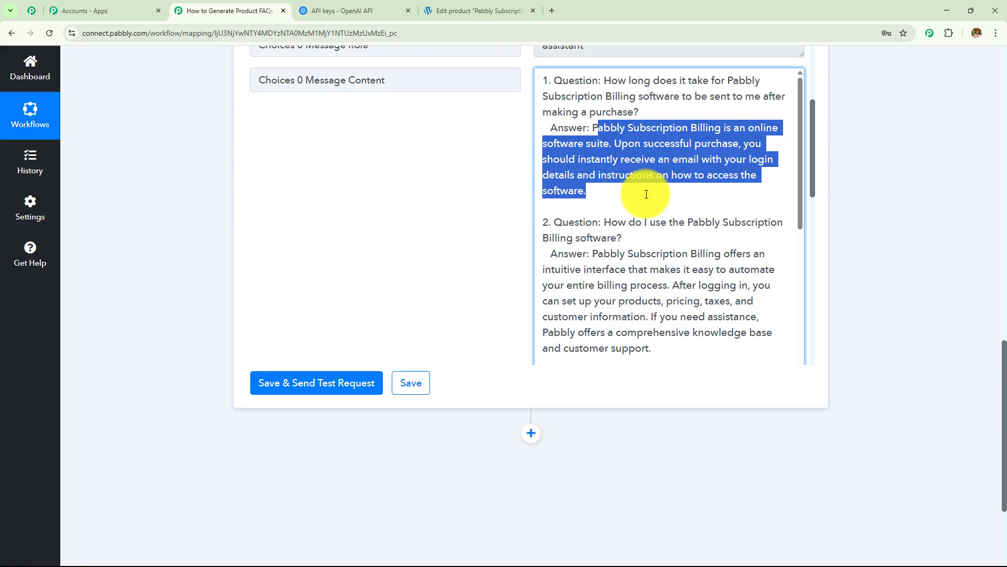
pyautogui.scroll(-2, 643, 188)
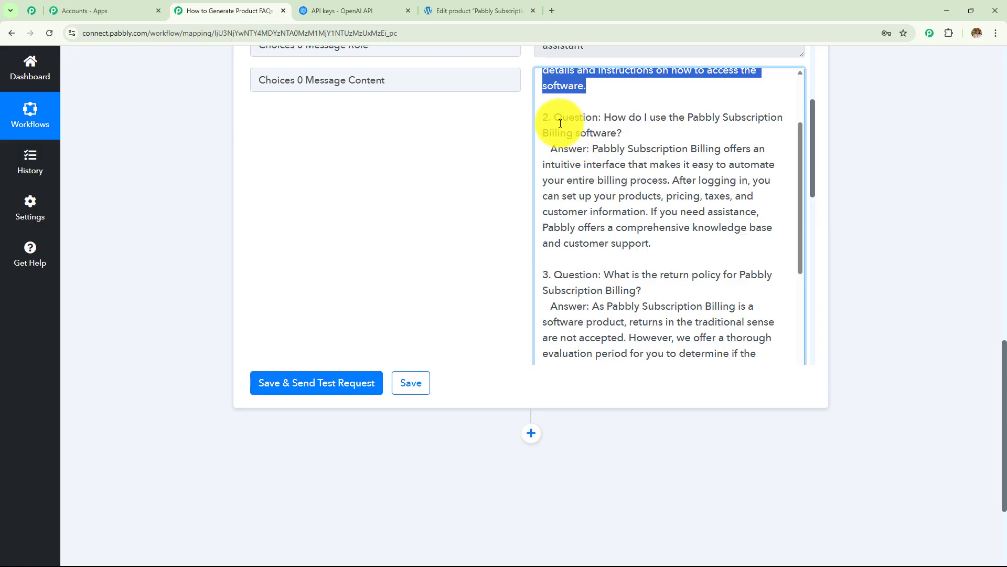
pyautogui.moveTo(556, 118); pyautogui.dragTo(671, 137)
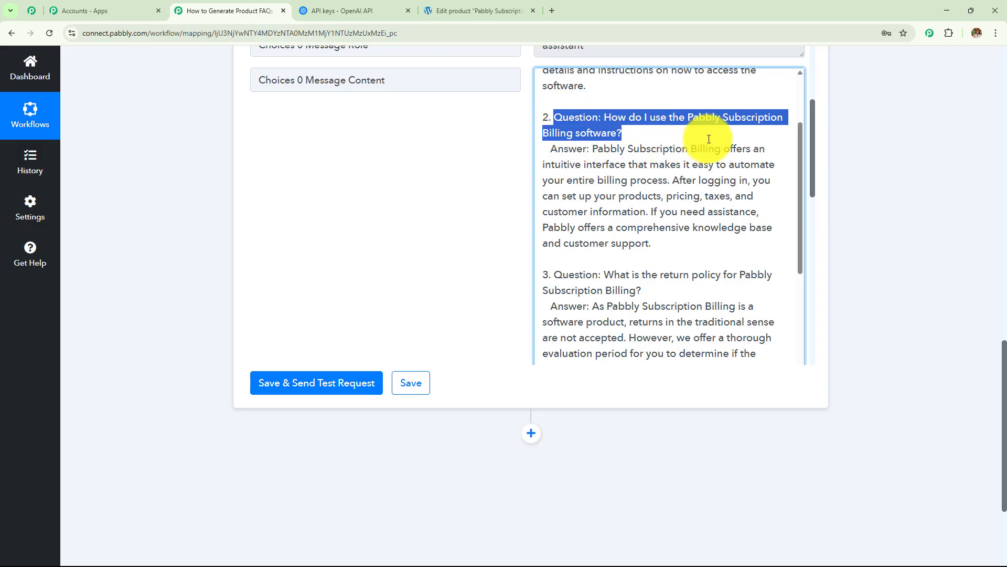
pyautogui.scroll(-2, 641, 168)
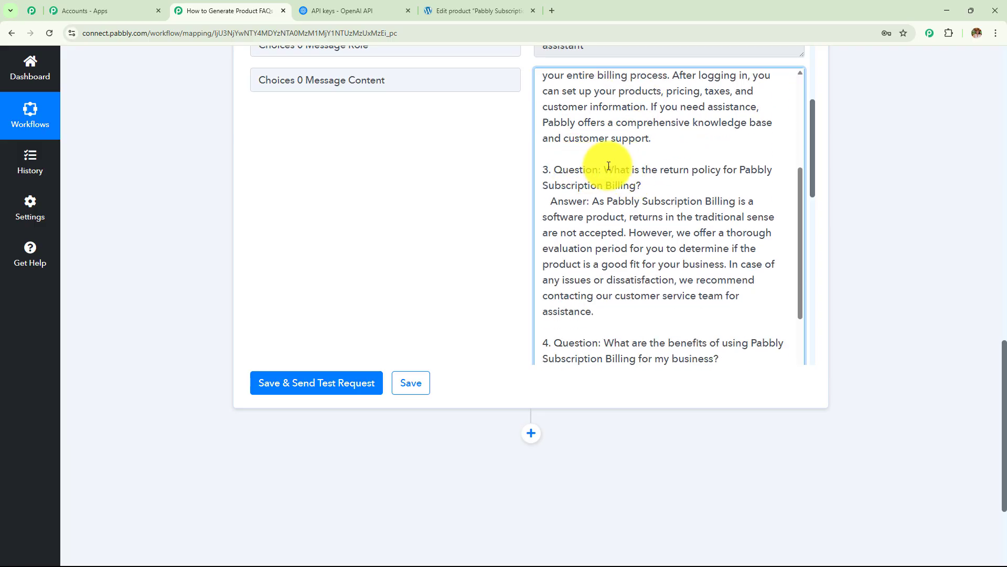
pyautogui.moveTo(608, 167); pyautogui.dragTo(709, 193)
pyautogui.scroll(-2, 655, 205)
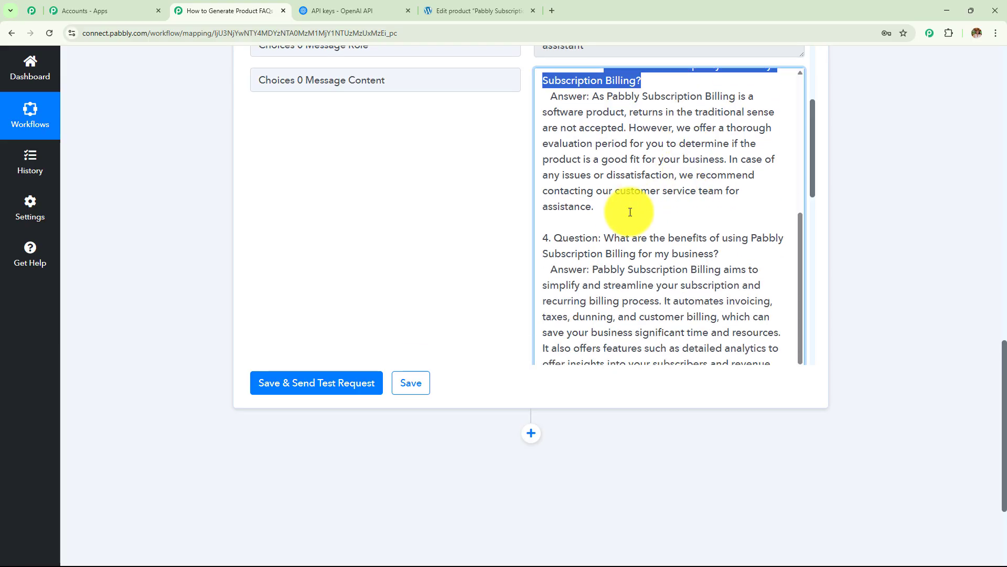
pyautogui.scroll(-3, 604, 221)
pyautogui.moveTo(607, 143); pyautogui.dragTo(724, 169)
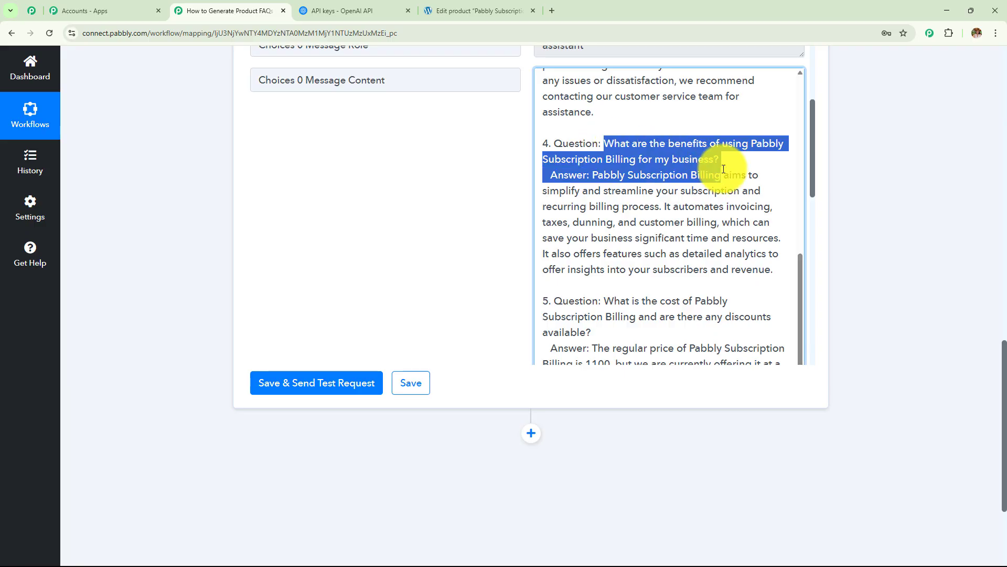
pyautogui.scroll(-3, 603, 199)
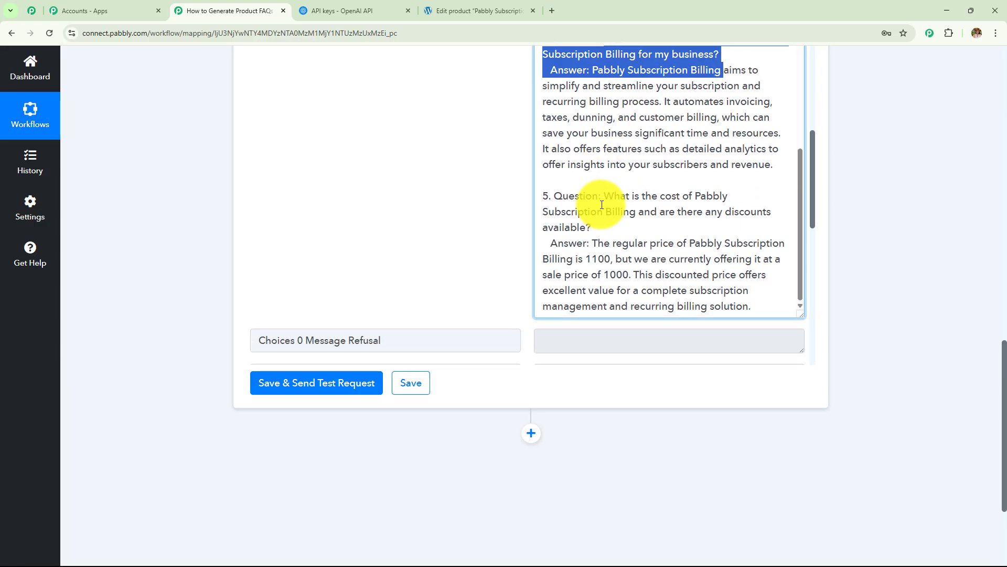
pyautogui.scroll(-1, 594, 196)
pyautogui.moveTo(605, 144); pyautogui.dragTo(642, 175)
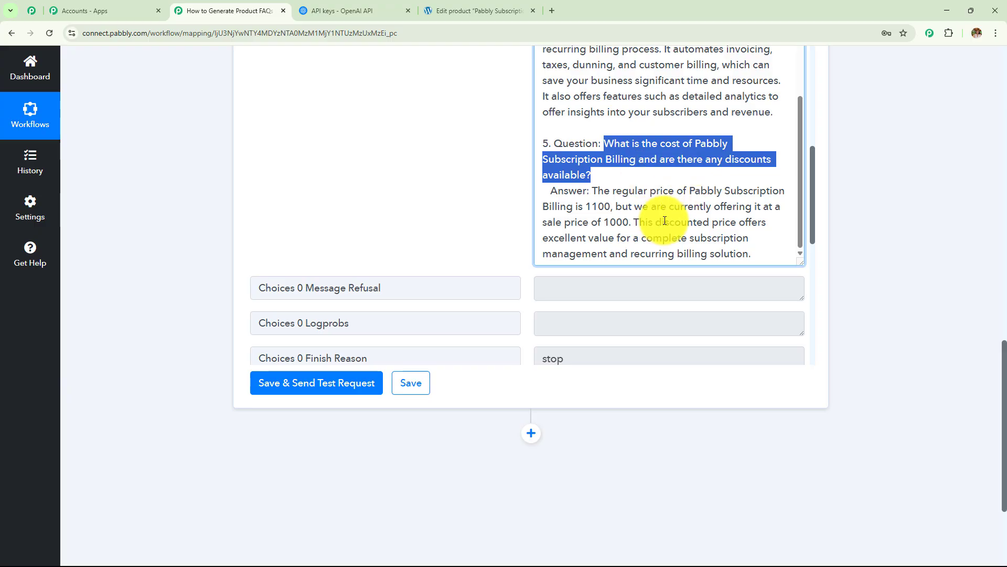
pyautogui.scroll(5, 408, 196)
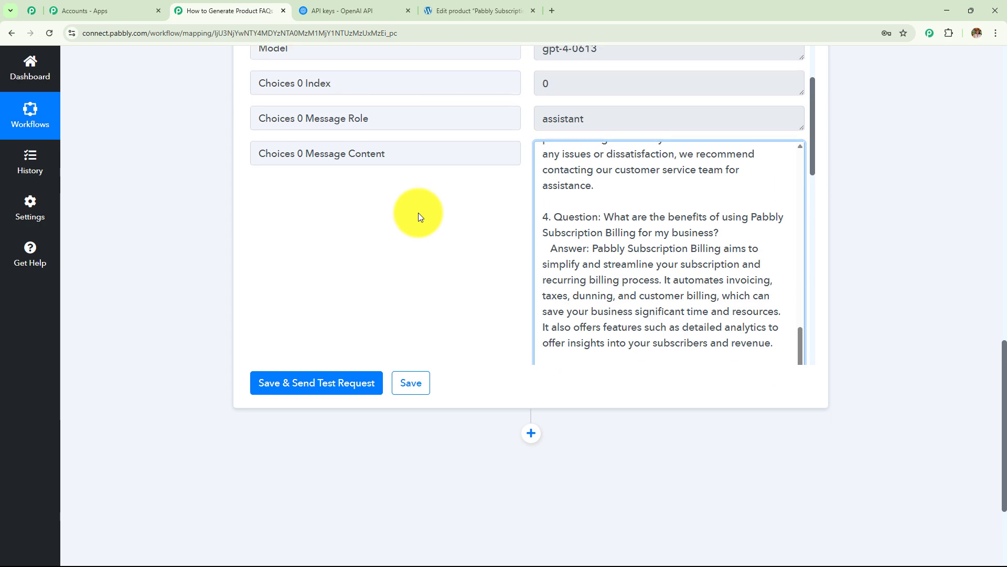
pyautogui.scroll(-2, 633, 244)
pyautogui.scroll(5, 634, 245)
pyautogui.scroll(-3, 634, 240)
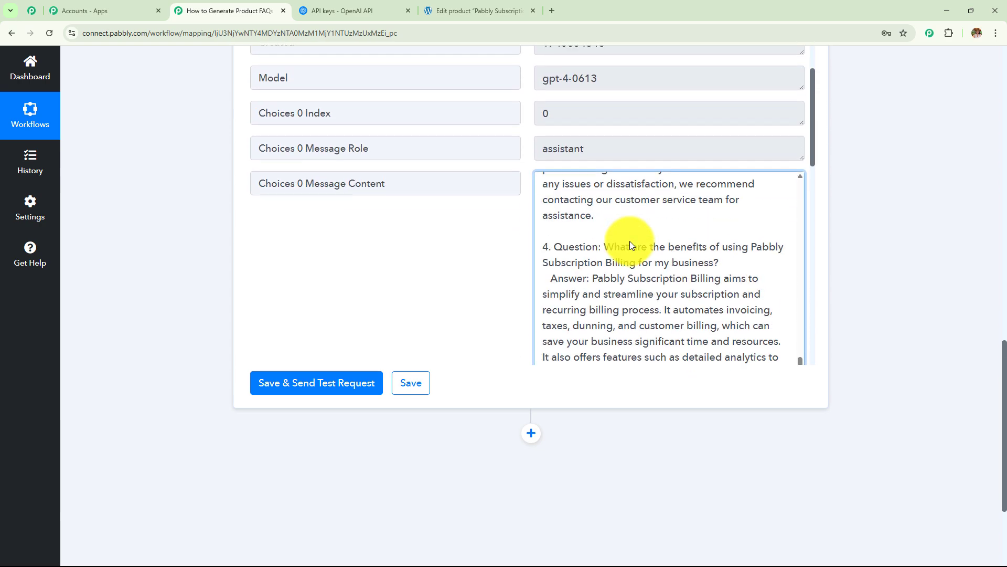
pyautogui.scroll(4, 636, 263)
pyautogui.scroll(4, 640, 263)
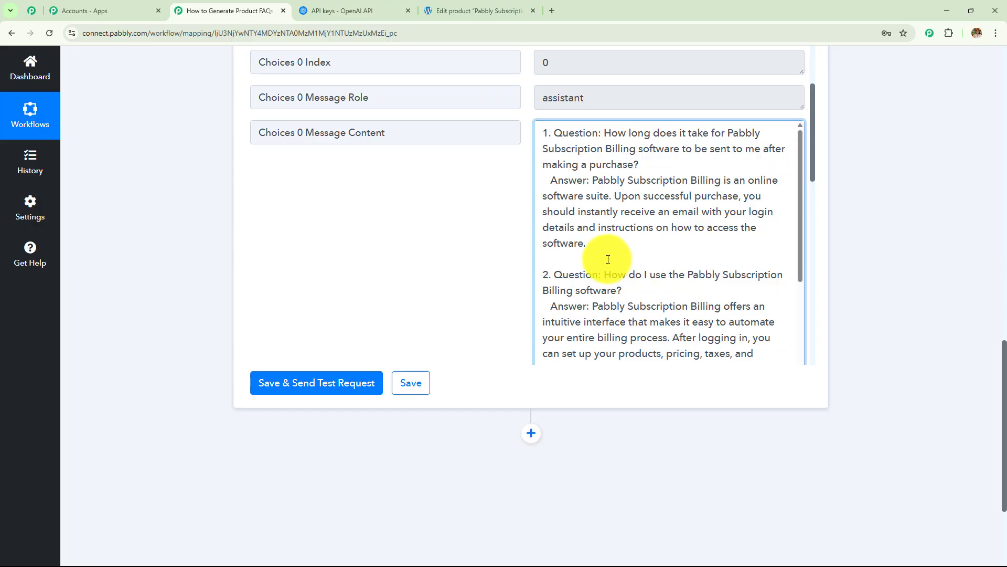
pyautogui.scroll(-3, 625, 269)
# Step: Add a WooCommerce app step below the OpenAI ChatGPT step
pyautogui.click(532, 272)
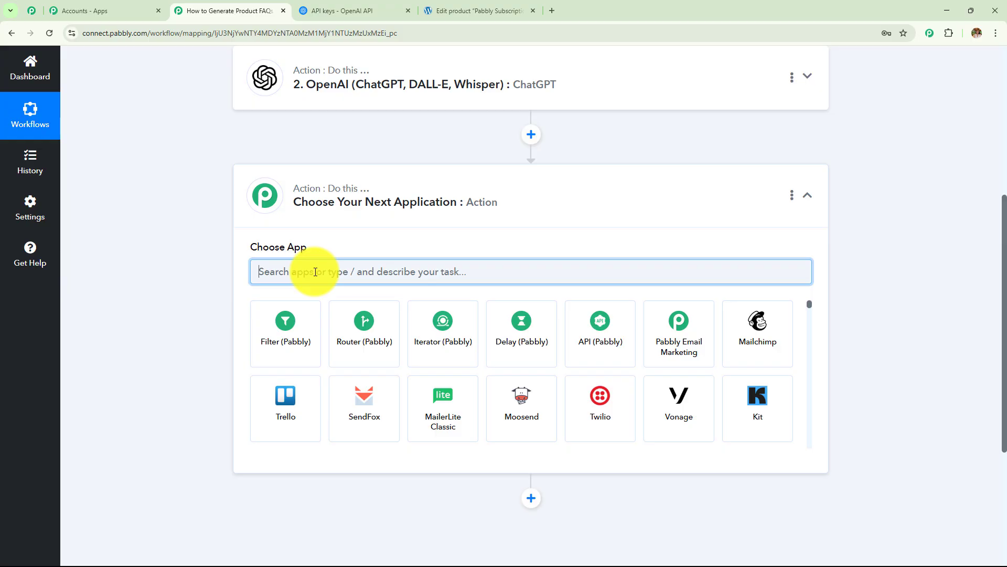
pyautogui.write('woo')
pyautogui.click(299, 325)
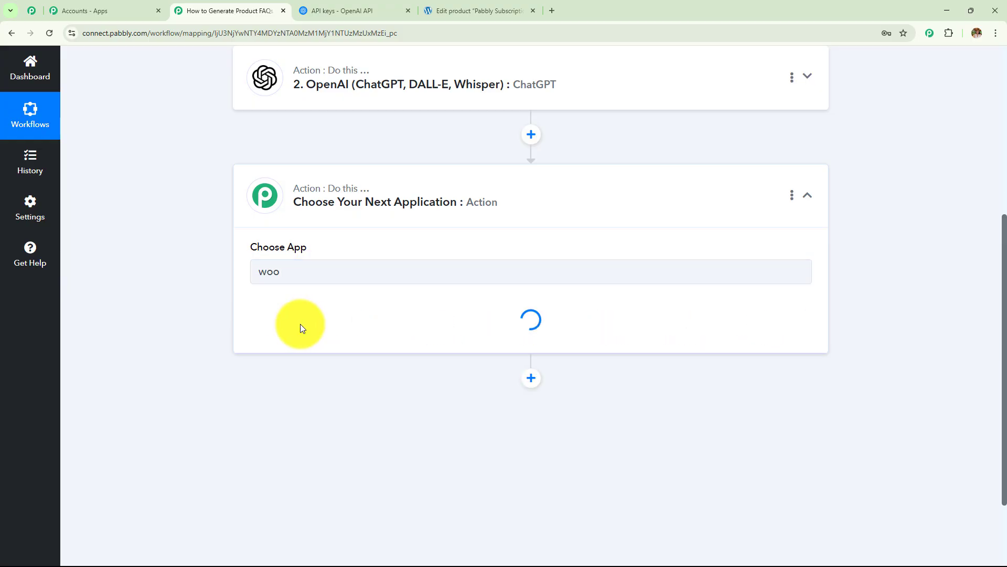
# Step: Set the WooCommerce action event to Update a Product and begin the account connection
pyautogui.click(301, 326)
pyautogui.write('pr')
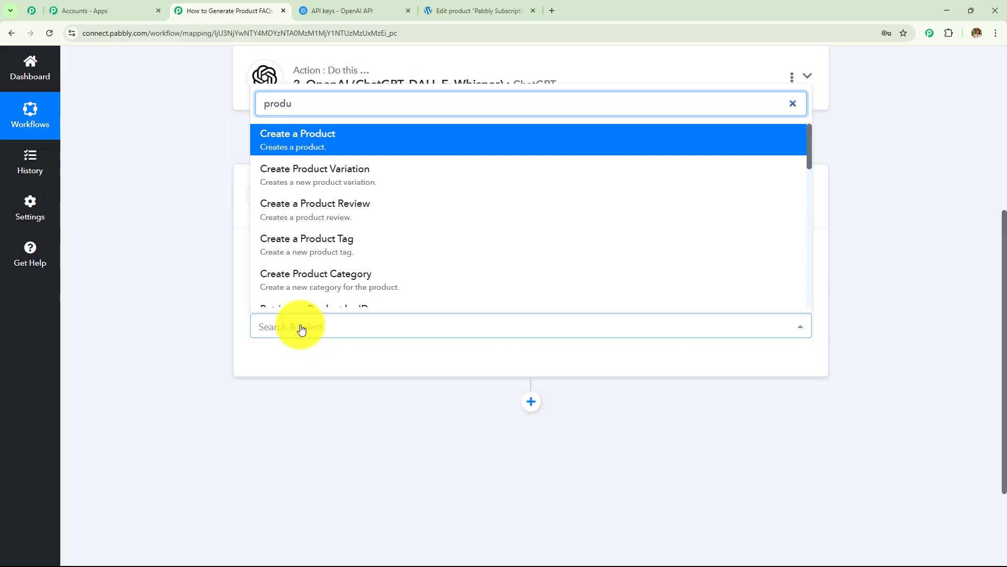
pyautogui.write('odu')
pyautogui.click(302, 328)
pyautogui.scroll(-2, 325, 293)
pyautogui.click(342, 257)
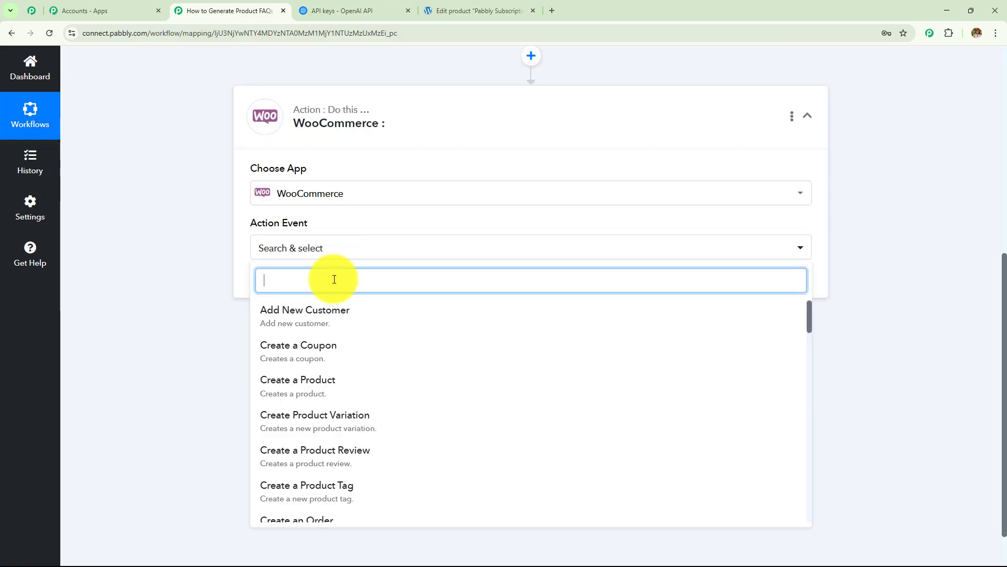
pyautogui.write('update')
pyautogui.click(333, 443)
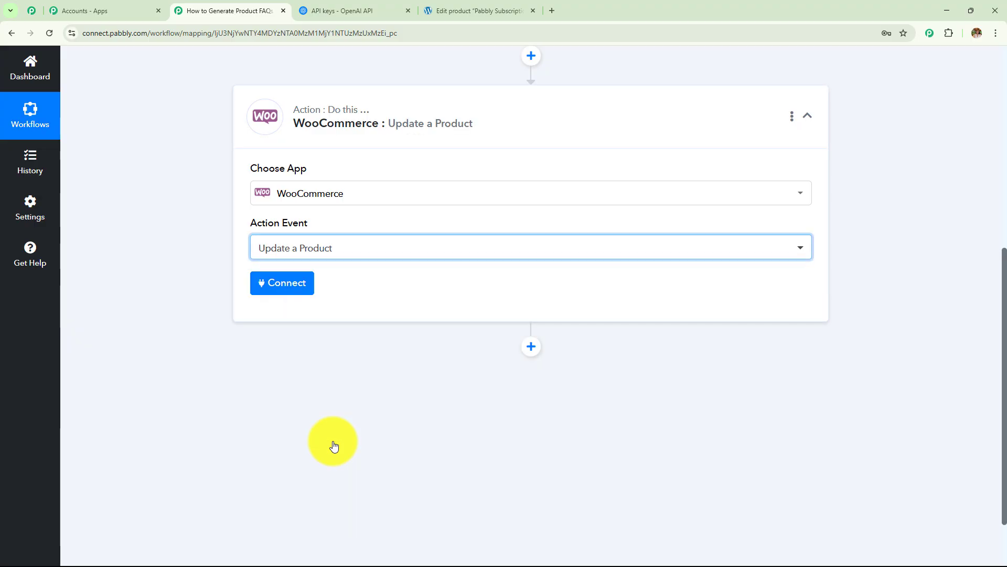
pyautogui.click(287, 294)
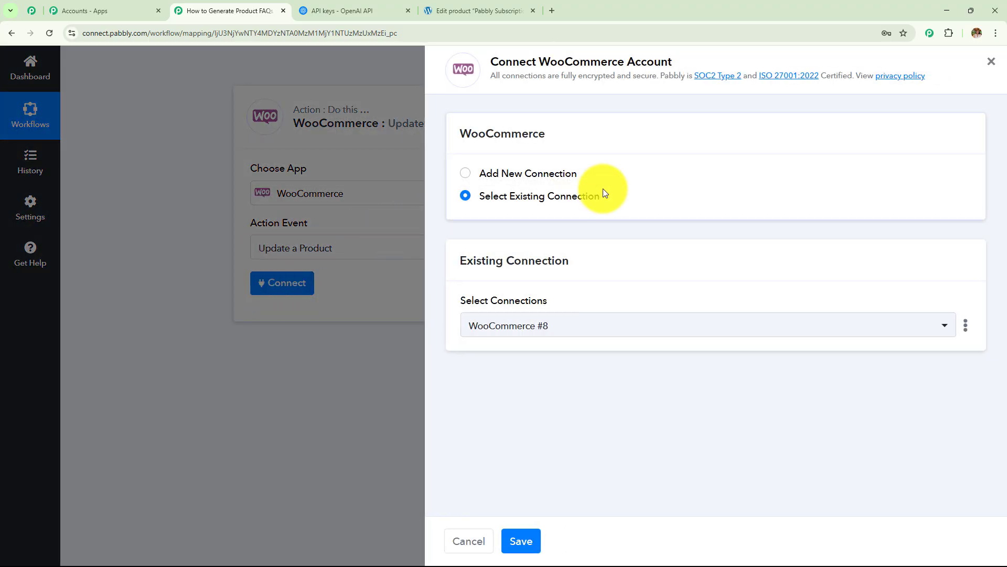
# Step: Keep the existing WooCommerce #8 connection selected and save it
pyautogui.click(467, 174)
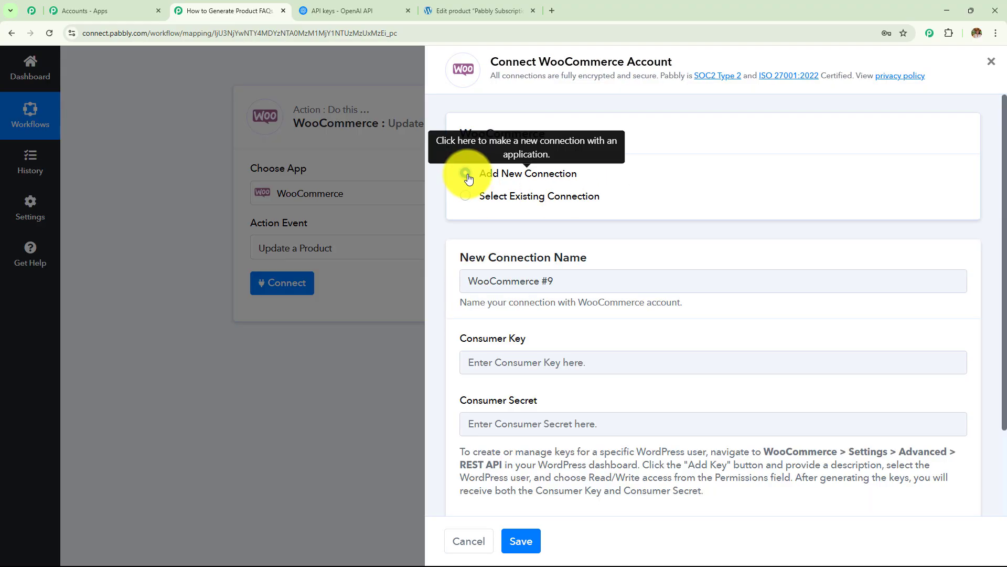
pyautogui.scroll(-3, 585, 351)
pyautogui.click(295, 286)
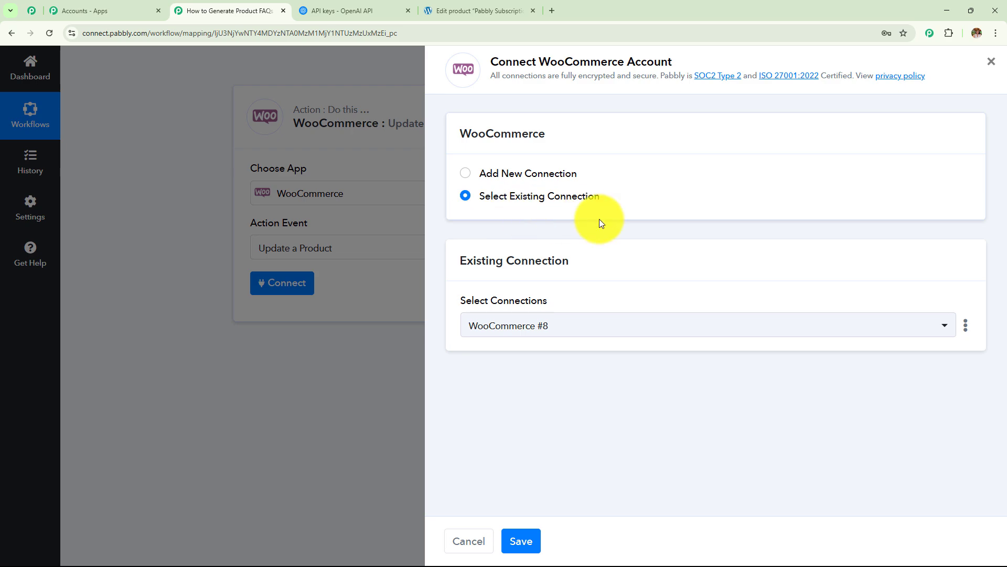
pyautogui.click(538, 540)
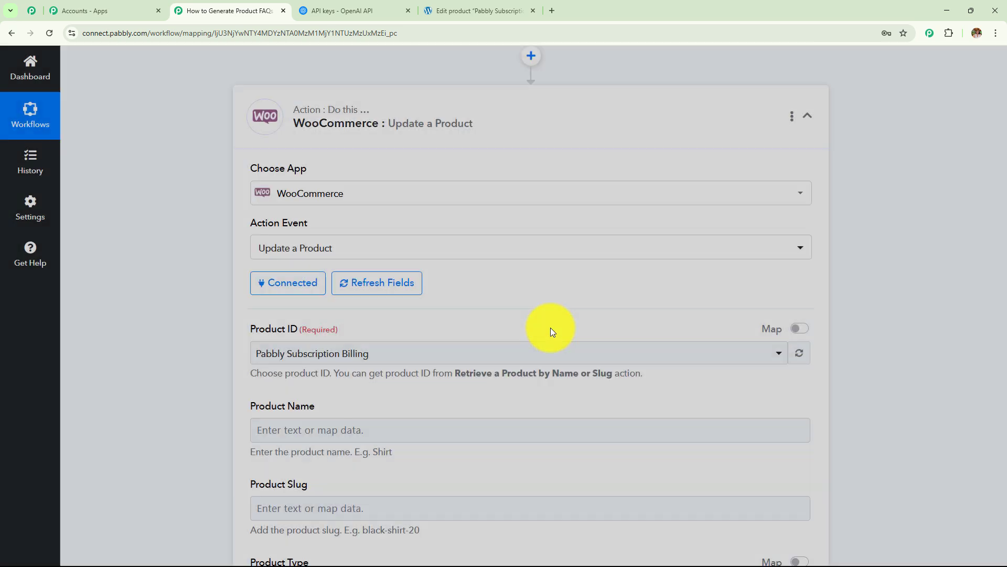
# Step: Switch Product ID from the product list to mapped data and clear its value
pyautogui.scroll(-3, 512, 306)
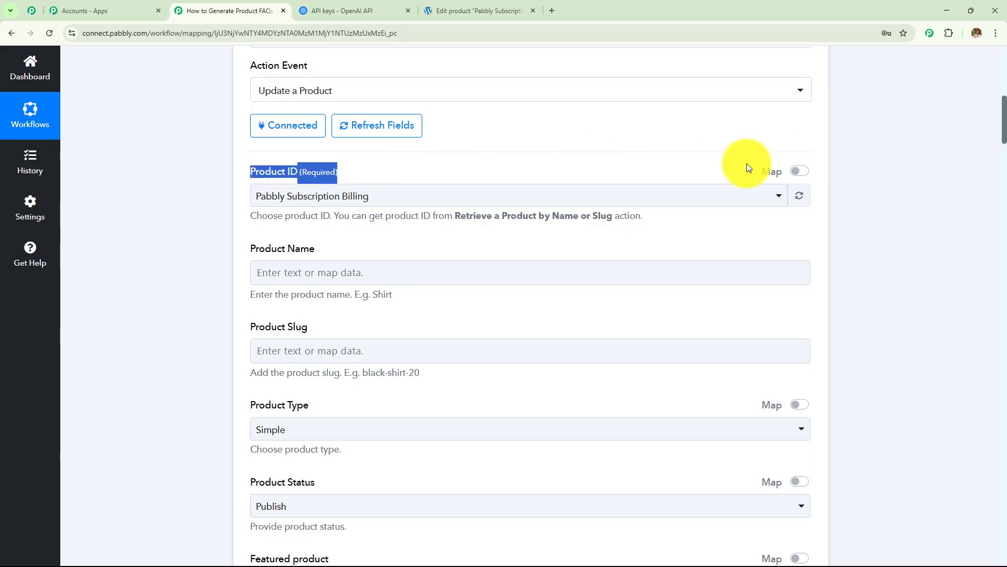
pyautogui.click(479, 198)
pyautogui.scroll(-6, 438, 348)
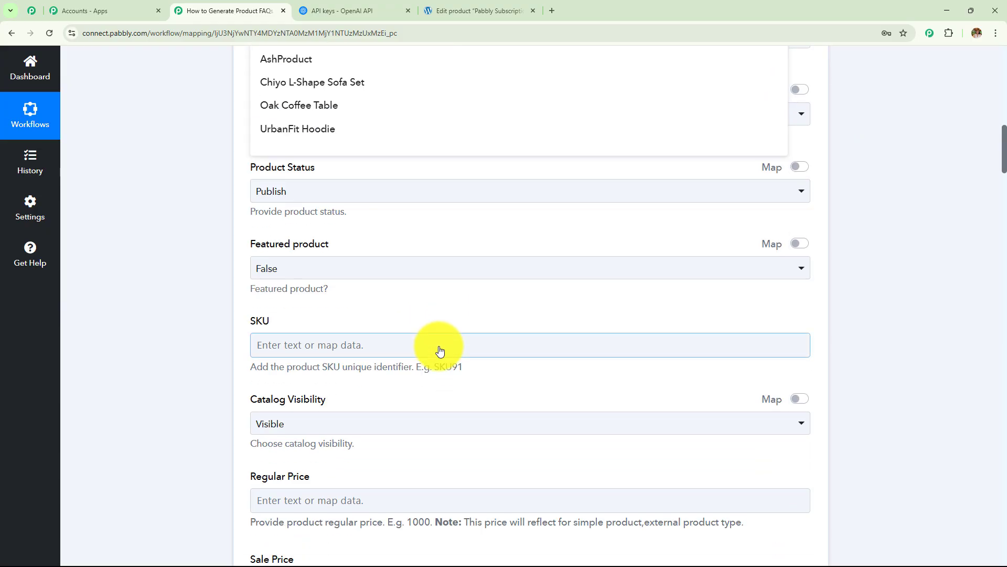
pyautogui.scroll(5, 269, 333)
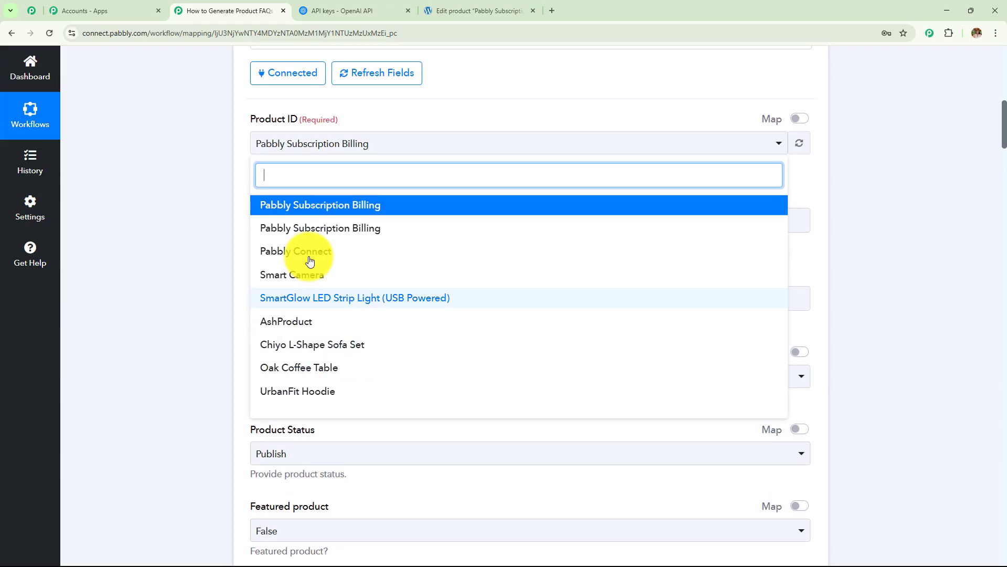
pyautogui.click(173, 234)
pyautogui.click(799, 120)
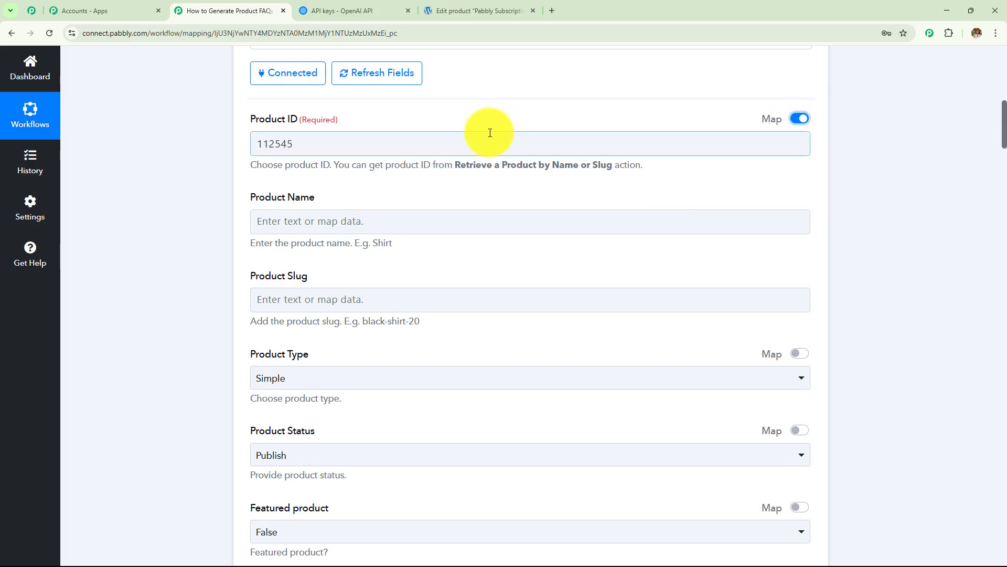
pyautogui.click(257, 145)
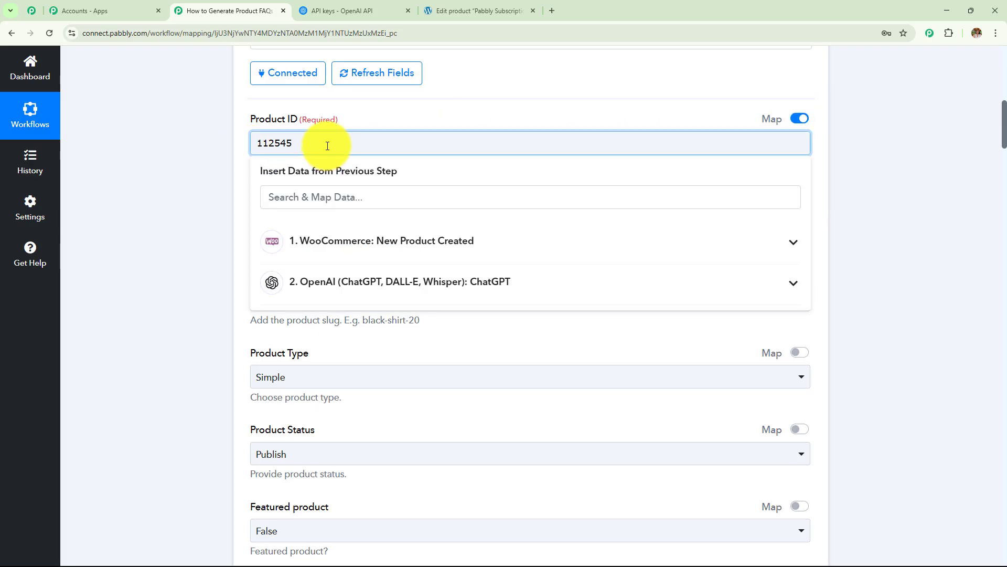
pyautogui.doubleClick(257, 143)
pyautogui.press('BackSpace')
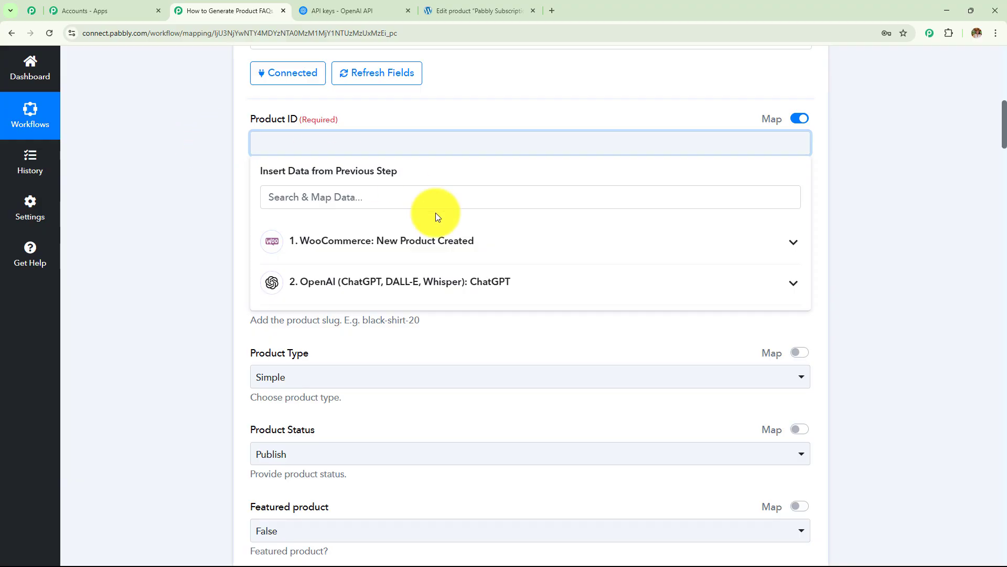
# Step: Map the New Product Created trigger's Id 112545 into Product ID
pyautogui.scroll(8, 436, 212)
pyautogui.scroll(-8, 364, 221)
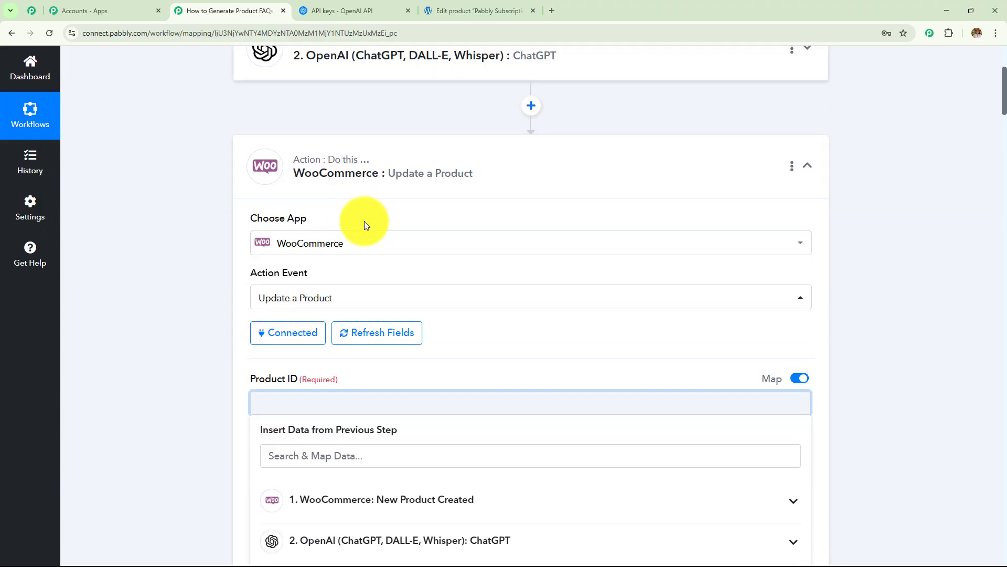
pyautogui.click(412, 252)
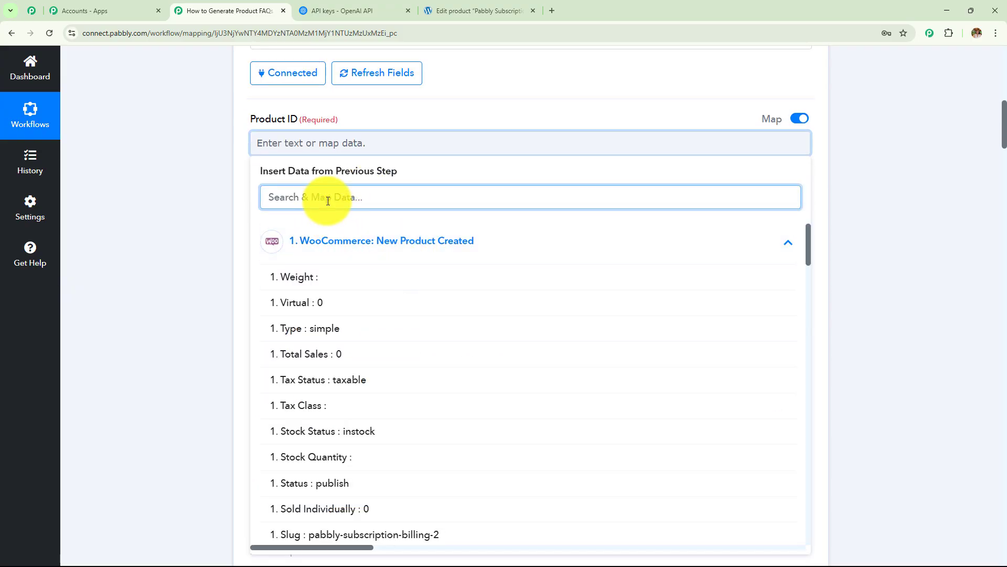
pyautogui.write('id')
pyautogui.scroll(-5, 367, 371)
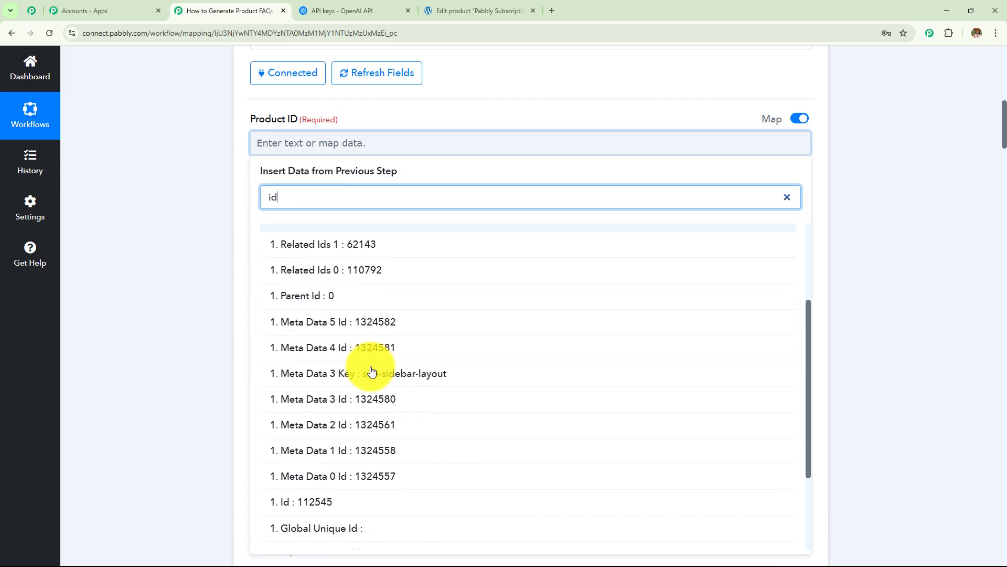
pyautogui.click(333, 393)
pyautogui.click(207, 307)
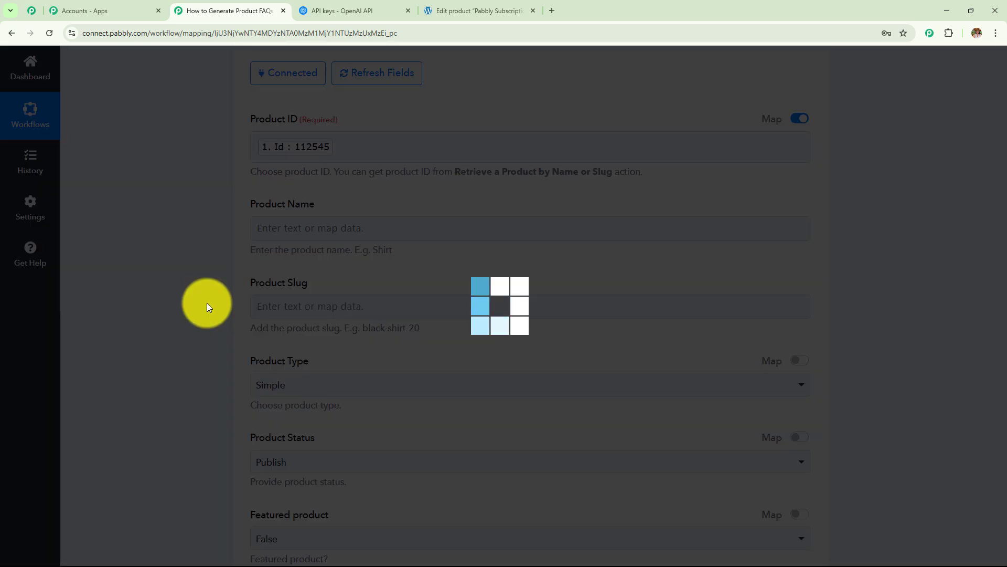
# Step: Map the trigger's product Name into Product Name
pyautogui.click(367, 227)
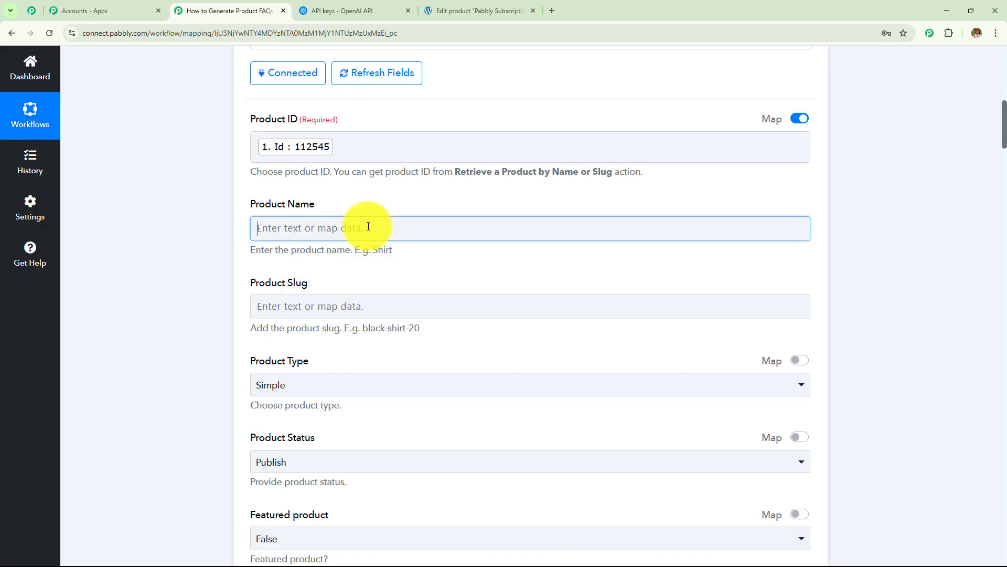
pyautogui.write('na')
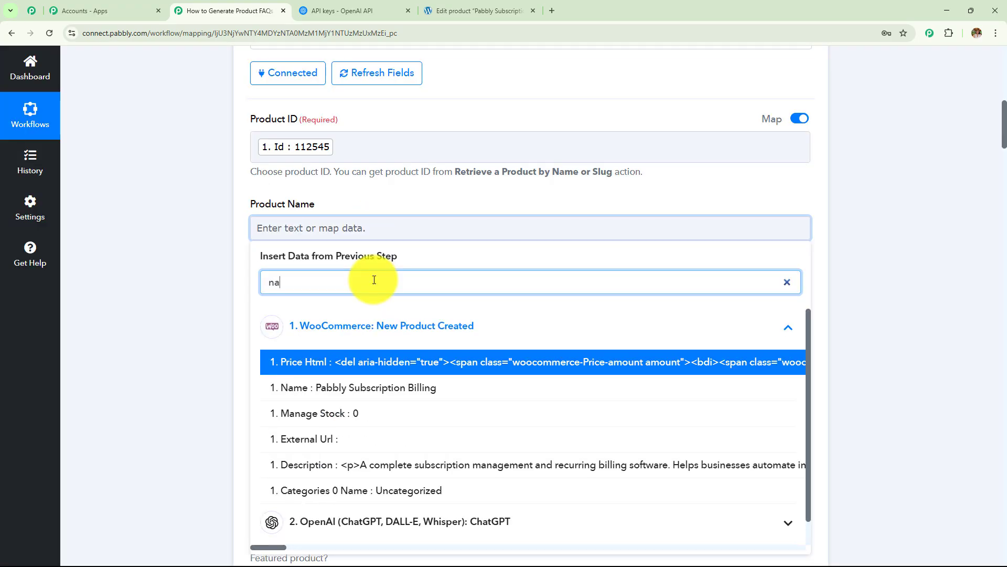
pyautogui.write('me')
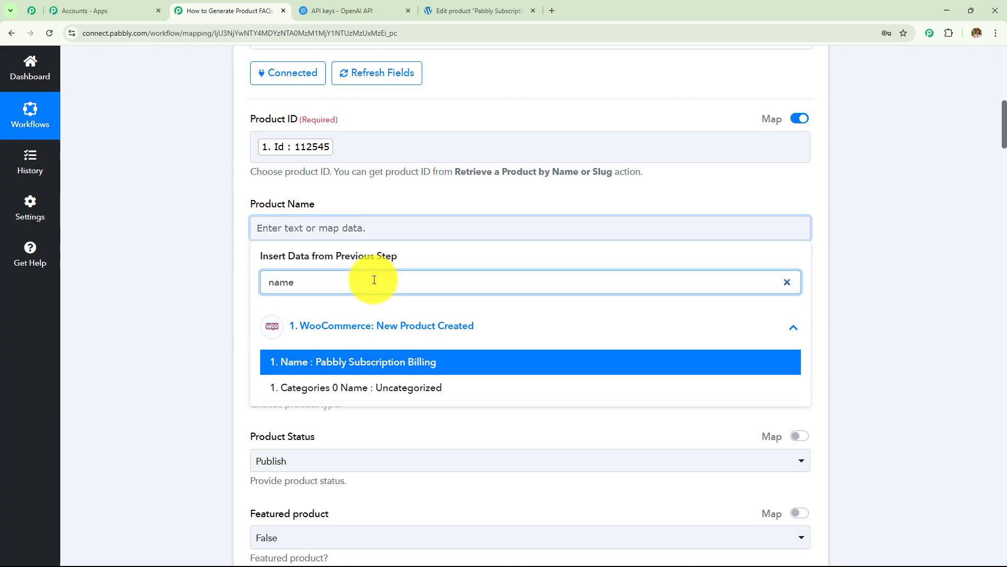
pyautogui.click(377, 365)
pyautogui.click(456, 250)
pyautogui.scroll(-3, 457, 250)
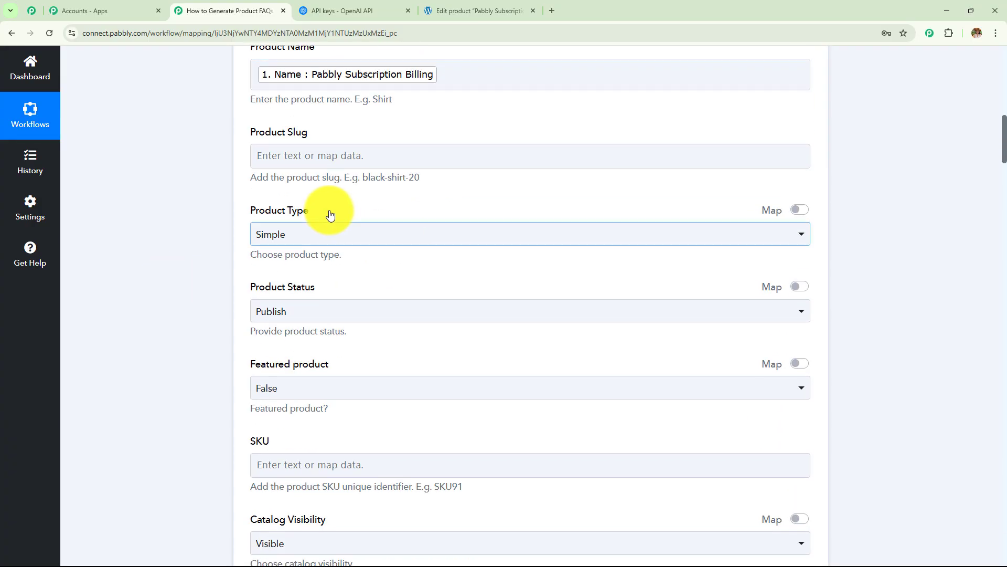
pyautogui.moveTo(247, 131); pyautogui.dragTo(427, 146)
pyautogui.scroll(-1, 418, 228)
pyautogui.scroll(-1, 419, 228)
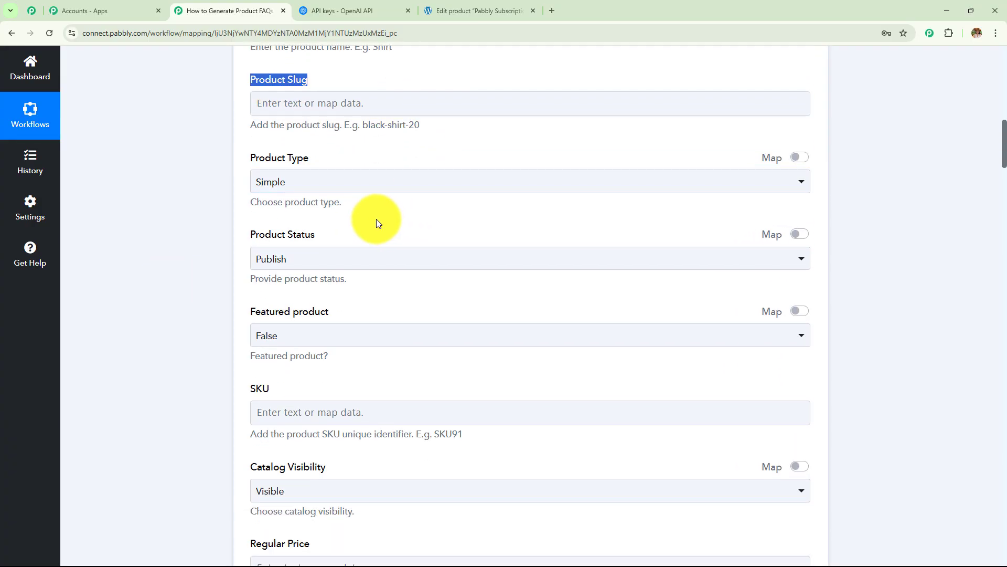
# Step: Keep Product Type Simple, Product Status Publish and Featured product False
pyautogui.click(291, 183)
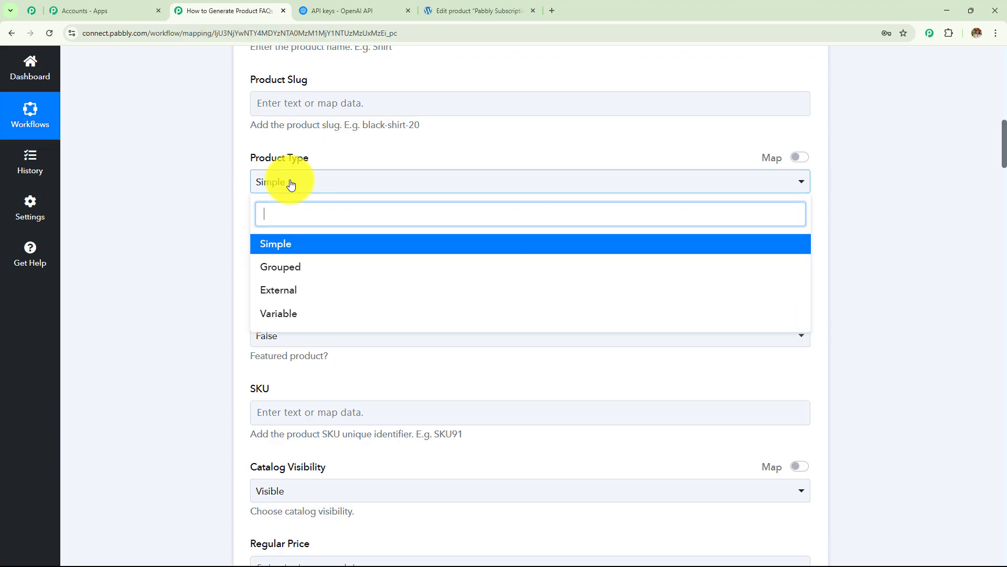
pyautogui.click(281, 243)
pyautogui.scroll(-2, 322, 218)
pyautogui.click(317, 159)
pyautogui.click(308, 215)
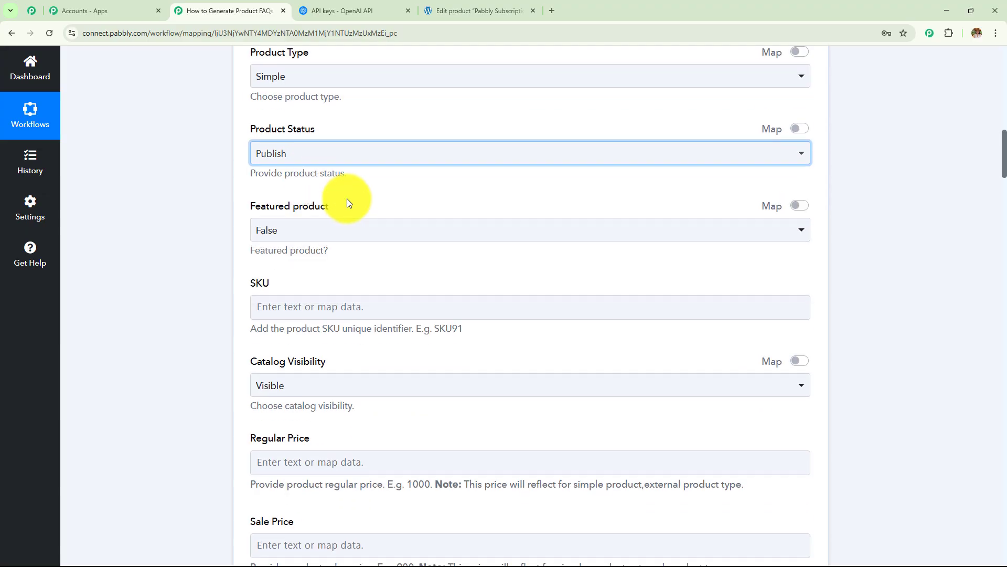
pyautogui.scroll(-1, 344, 200)
pyautogui.click(320, 181)
pyautogui.click(314, 234)
pyautogui.scroll(-2, 401, 197)
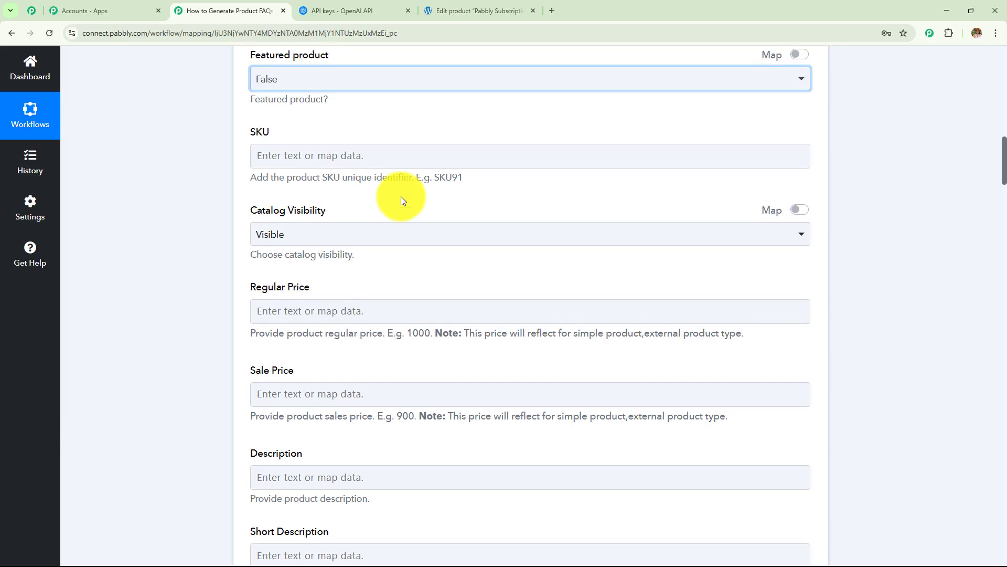
# Step: Map the trigger's Regular Price 1100 into Regular Price
pyautogui.moveTo(252, 130); pyautogui.dragTo(493, 342)
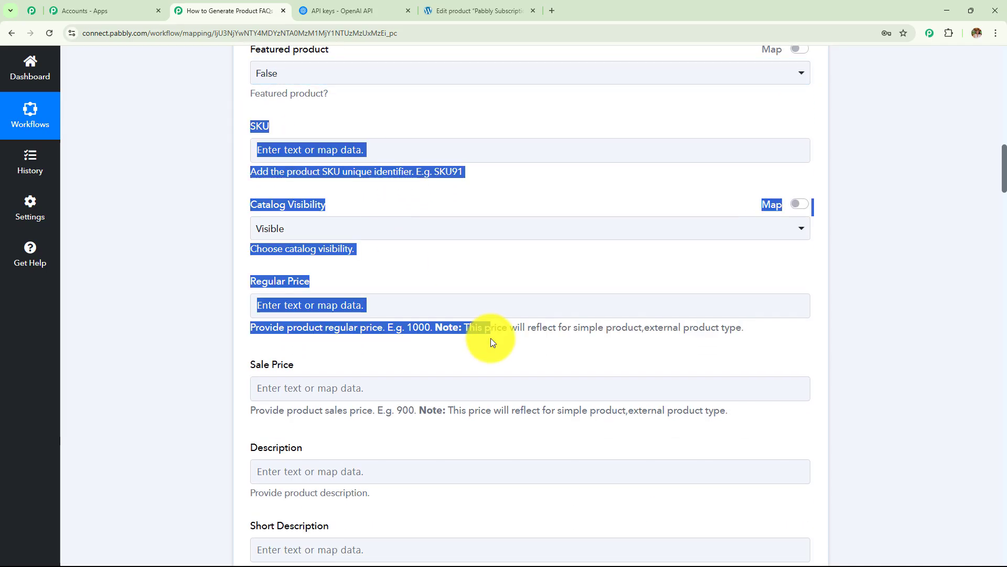
pyautogui.scroll(-2, 525, 210)
pyautogui.scroll(2, 462, 236)
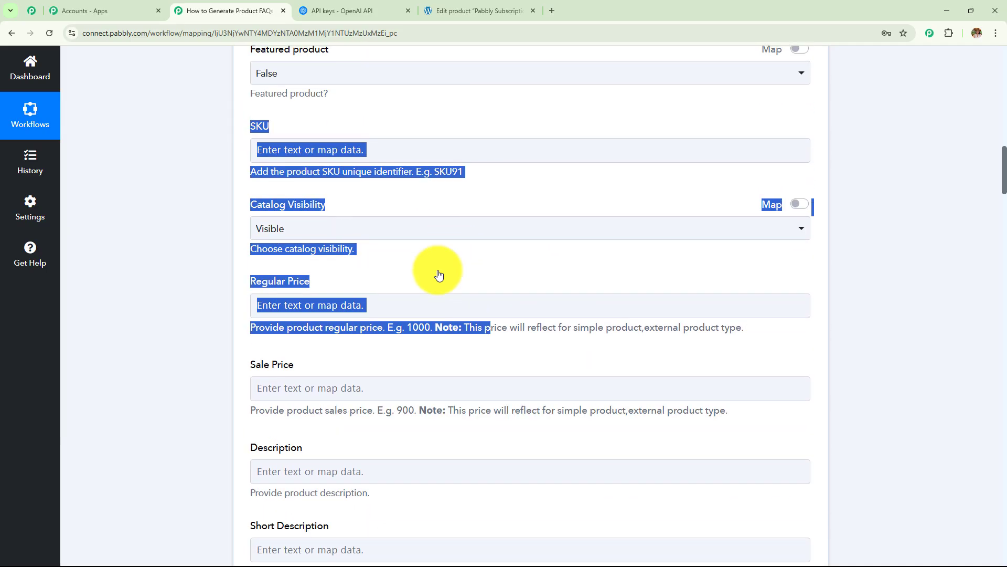
pyautogui.click(419, 274)
pyautogui.scroll(-3, 420, 254)
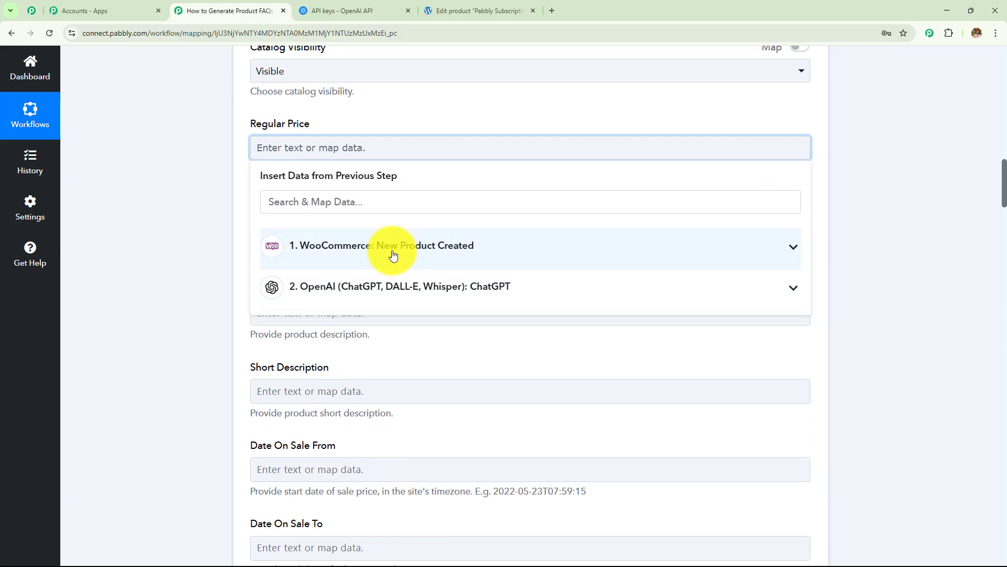
pyautogui.click(396, 251)
pyautogui.write('re')
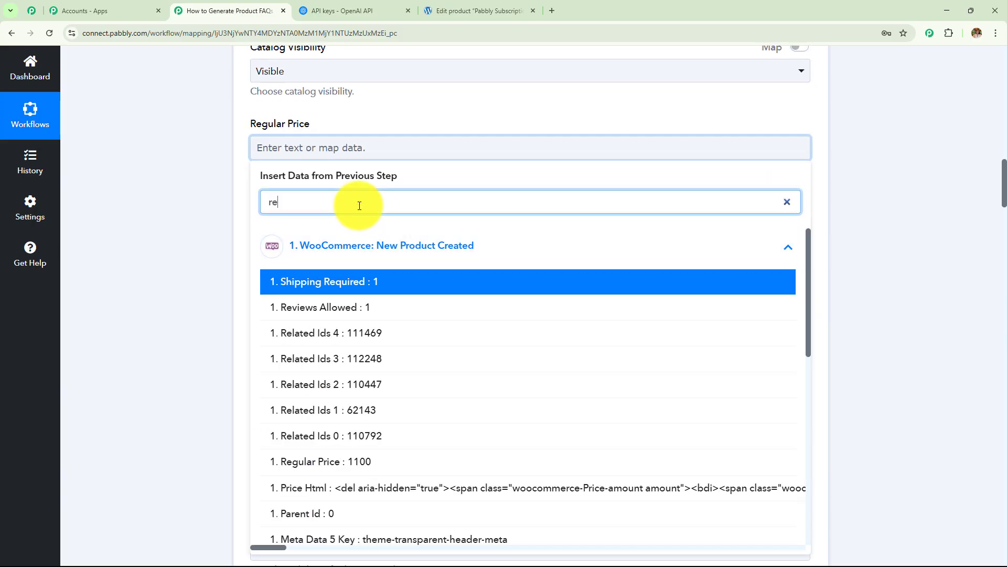
pyautogui.write('gu')
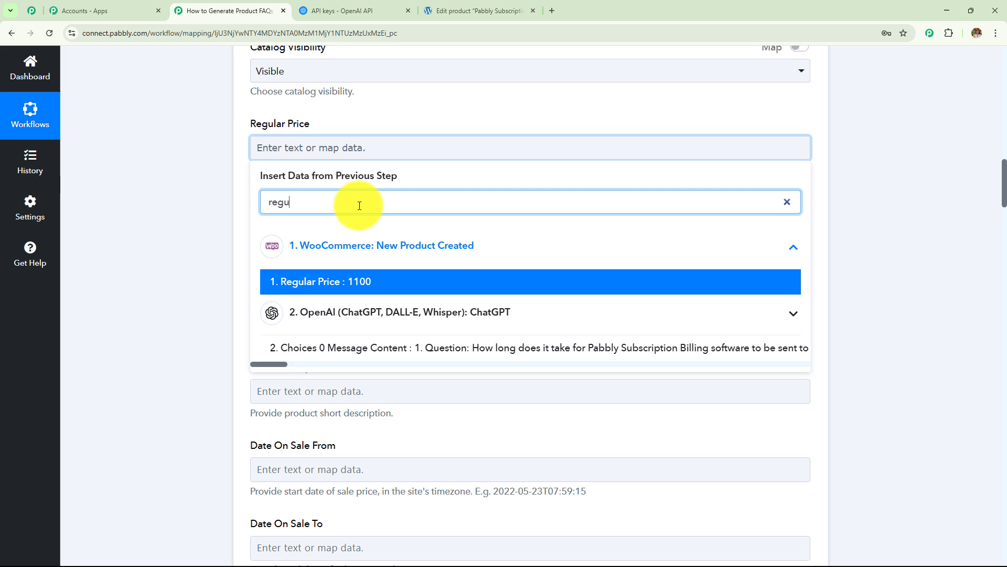
pyautogui.click(367, 278)
pyautogui.click(175, 215)
# Step: Map the trigger's Sale Price 1000 into Sale Price
pyautogui.scroll(-2, 336, 168)
pyautogui.click(326, 142)
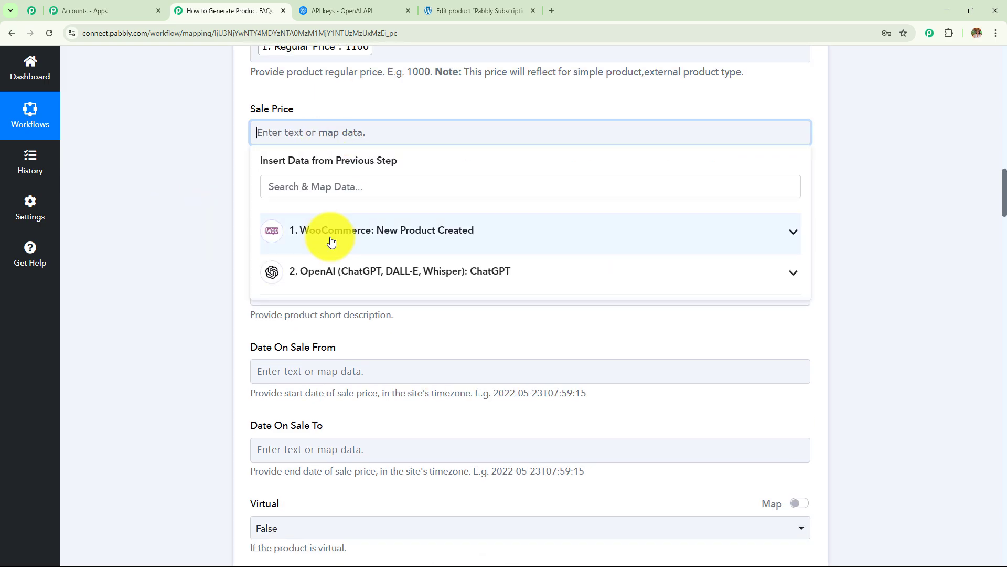
pyautogui.click(333, 231)
pyautogui.click(326, 192)
pyautogui.write('100')
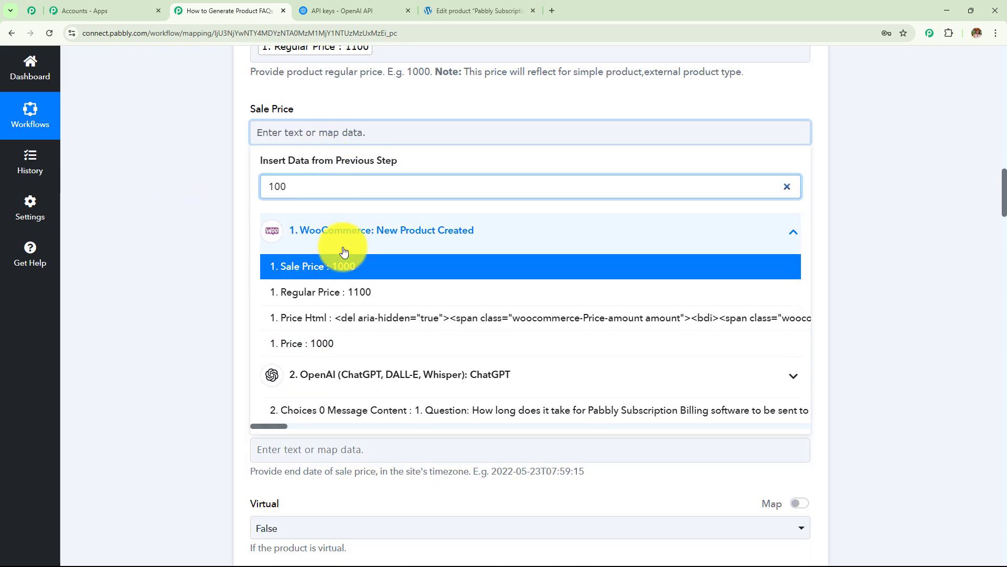
pyautogui.click(283, 266)
pyautogui.click(400, 206)
# Step: Map ChatGPT's Choices 0 Message Content FAQ text into Description
pyautogui.scroll(-2, 401, 206)
pyautogui.click(381, 119)
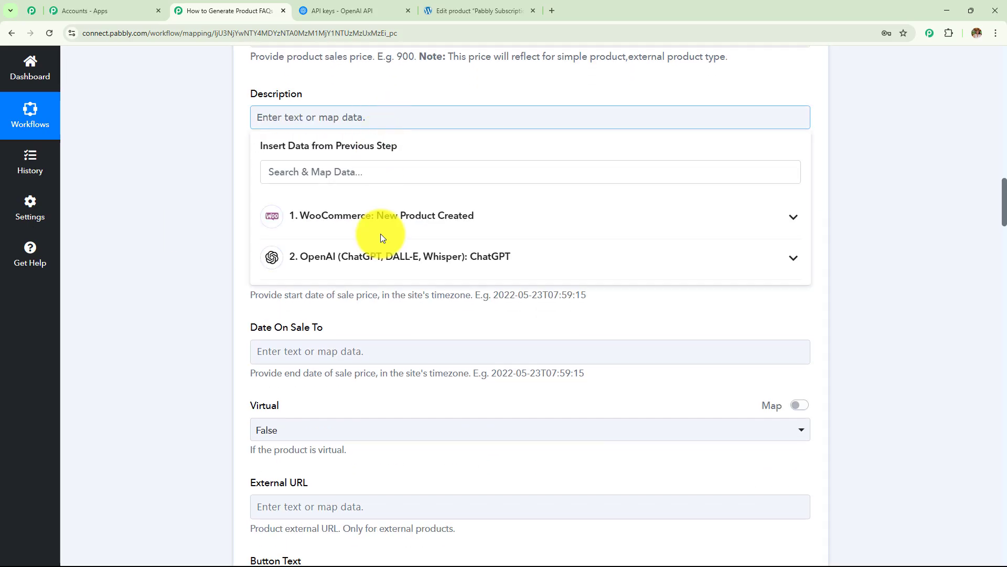
pyautogui.click(377, 217)
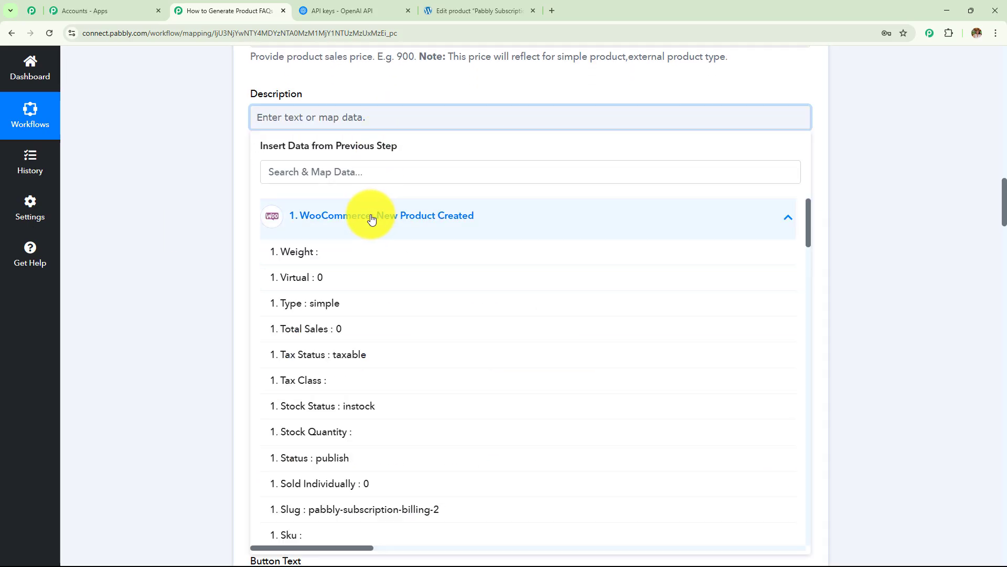
pyautogui.click(361, 175)
pyautogui.click(233, 186)
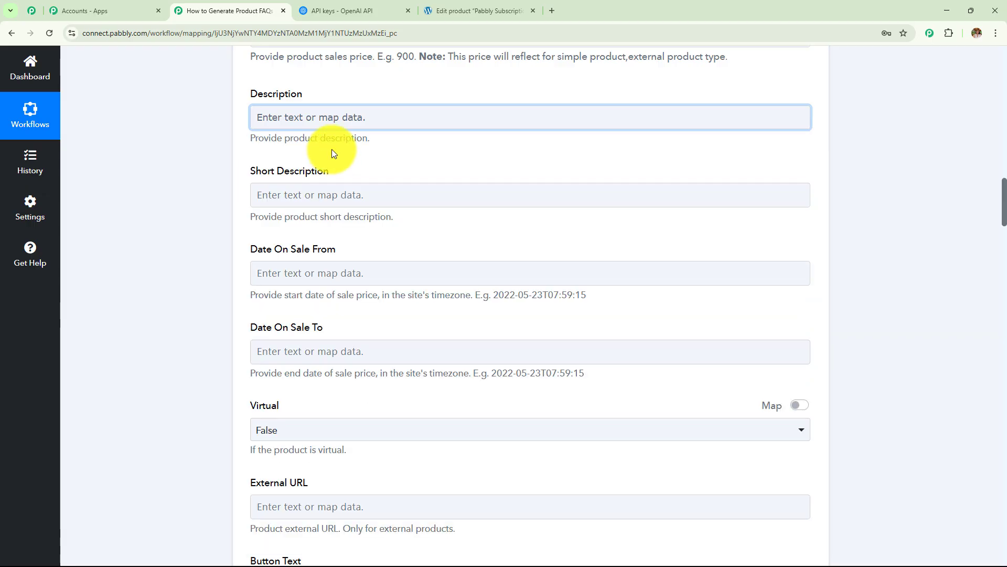
pyautogui.click(337, 122)
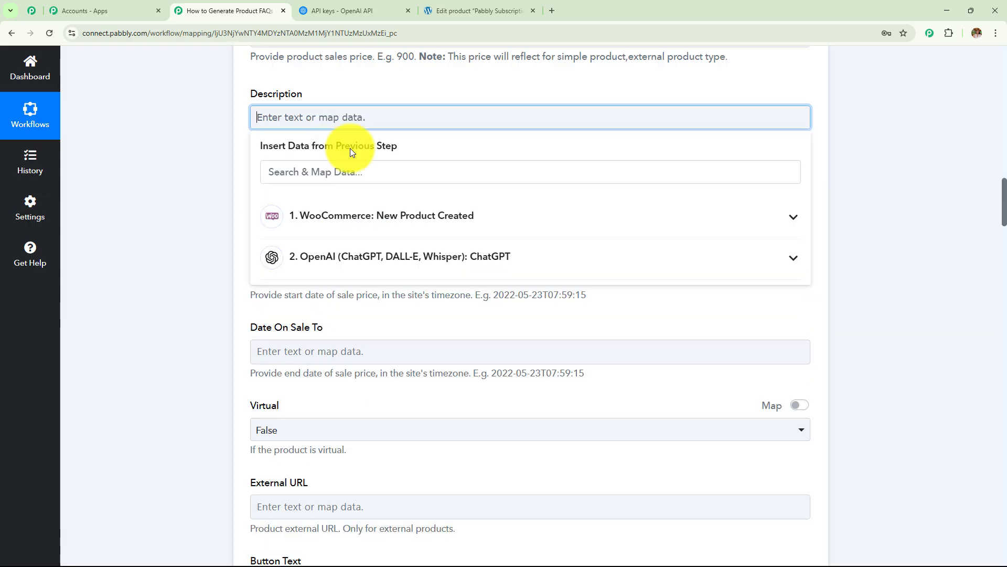
pyautogui.click(351, 247)
pyautogui.scroll(-2, 360, 321)
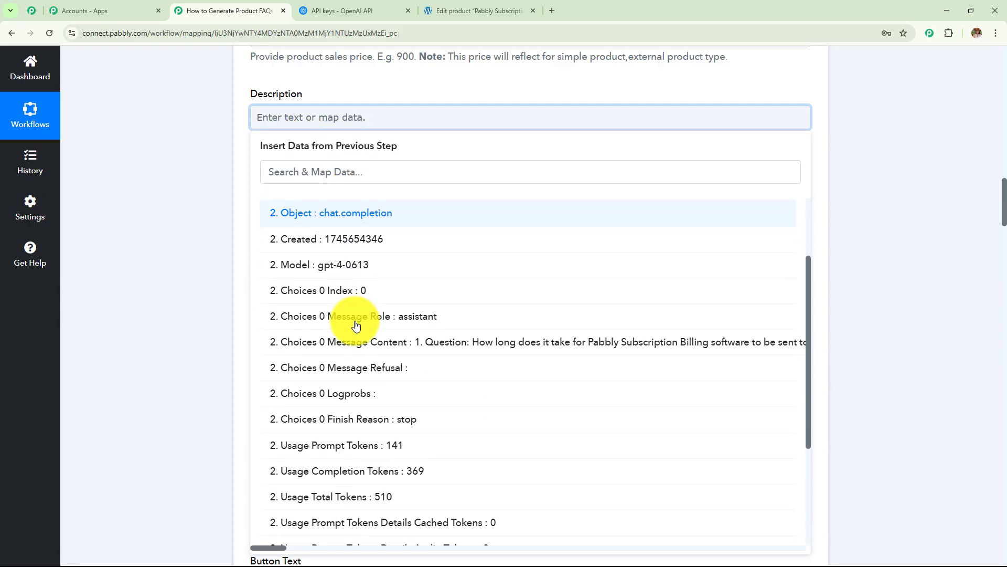
pyautogui.click(417, 342)
pyautogui.click(181, 244)
# Step: Map the original product Description into Short Description
pyautogui.scroll(-3, 364, 187)
pyautogui.click(366, 212)
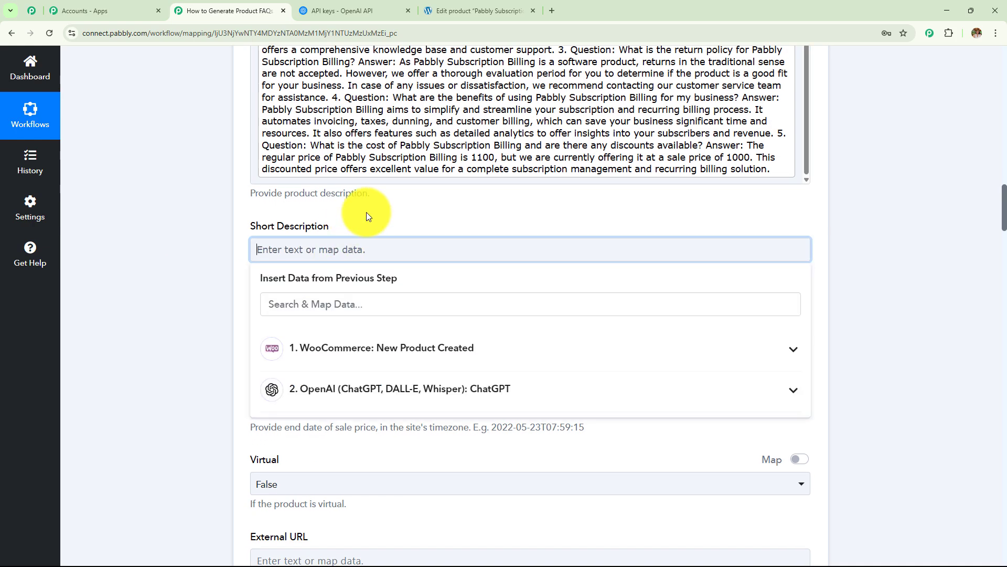
pyautogui.scroll(-2, 366, 212)
pyautogui.click(373, 209)
pyautogui.scroll(-3, 387, 332)
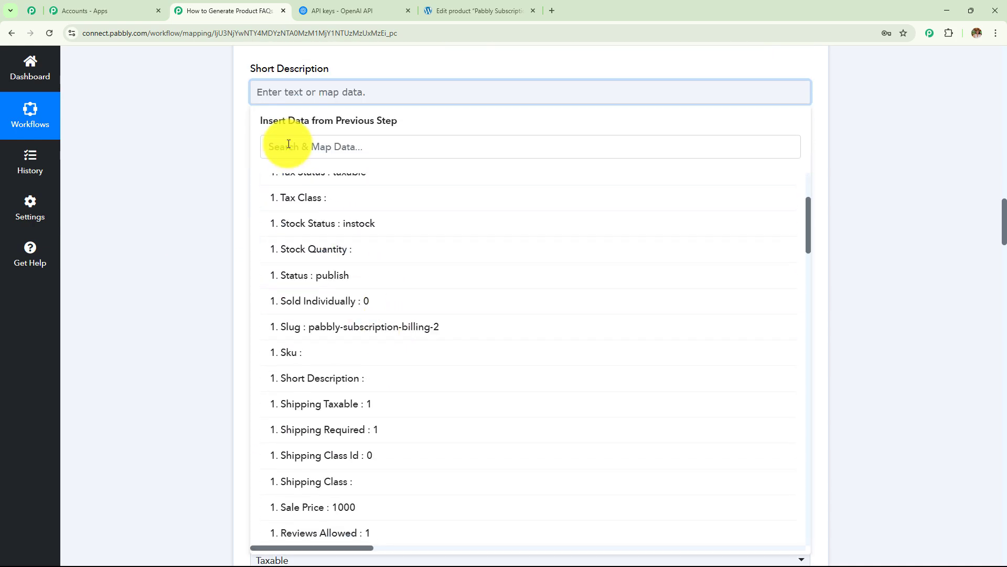
pyautogui.write('des')
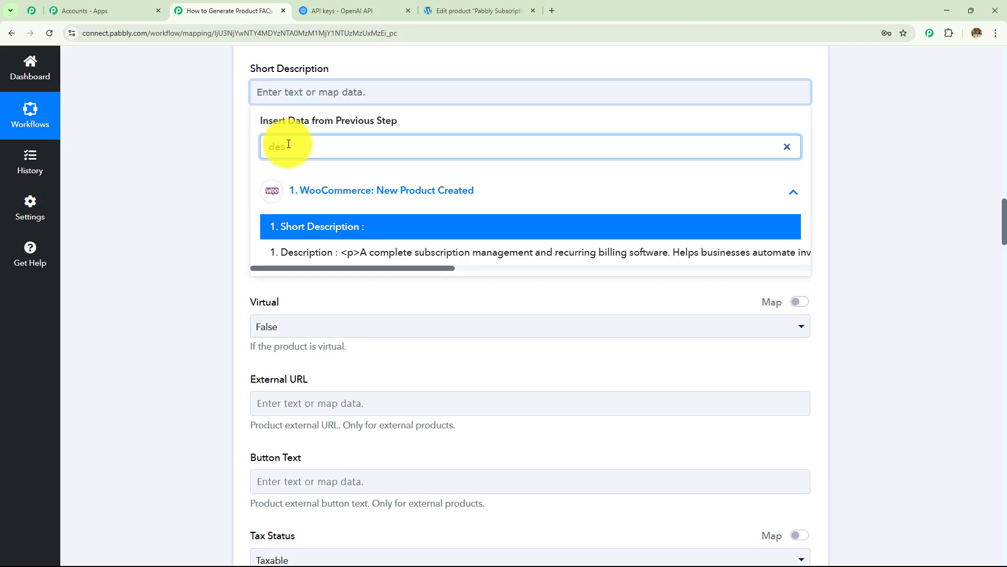
pyautogui.click(417, 252)
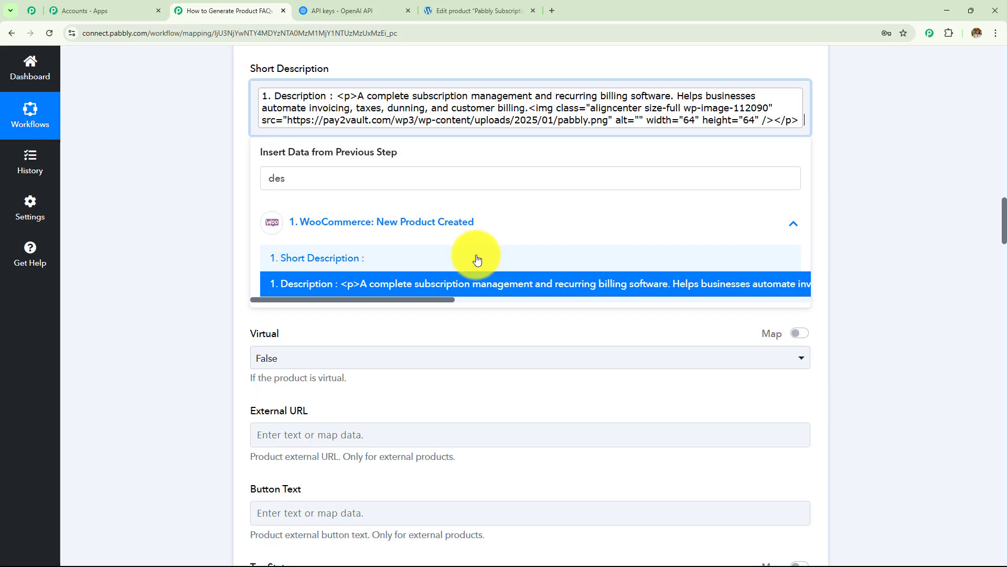
pyautogui.moveTo(230, 233); pyautogui.dragTo(526, 335)
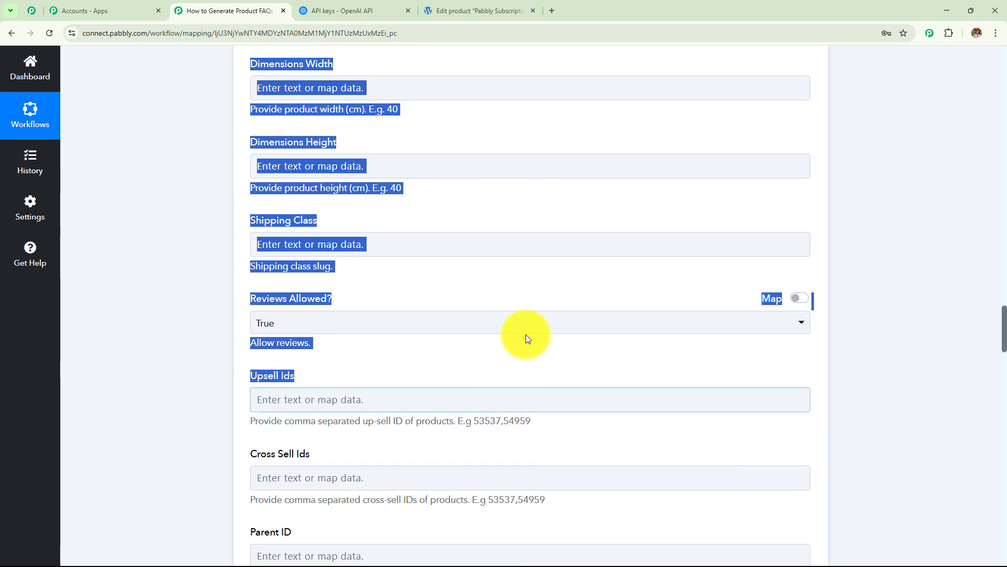
# Step: Save the Update a Product step and send a test request
pyautogui.scroll(-8, 527, 333)
pyautogui.scroll(-20, 526, 333)
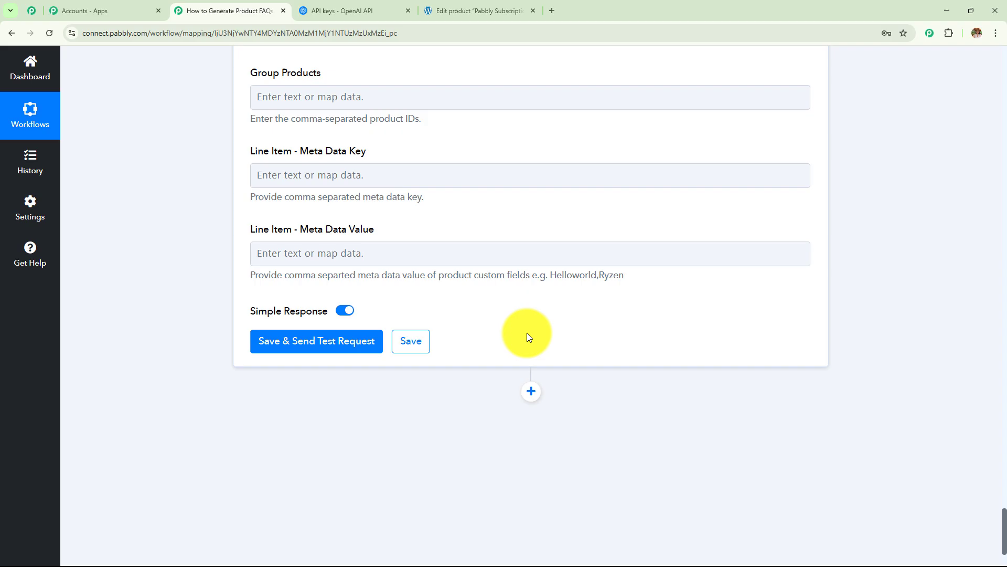
pyautogui.scroll(-3, 526, 333)
pyautogui.click(330, 219)
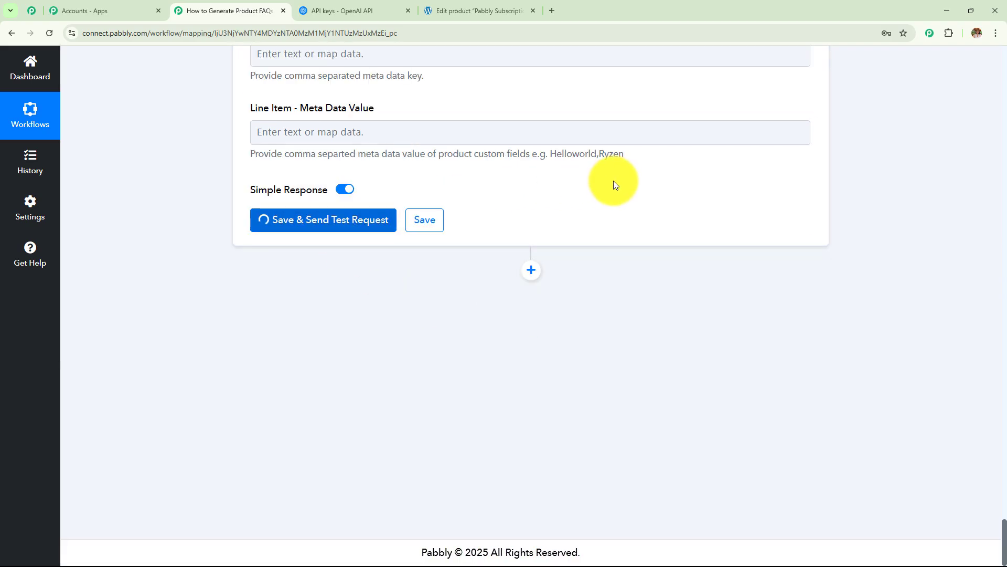
# Step: Check the response's Id 112545, Pabbly Subscription Billing name and slug
pyautogui.scroll(-1, 613, 180)
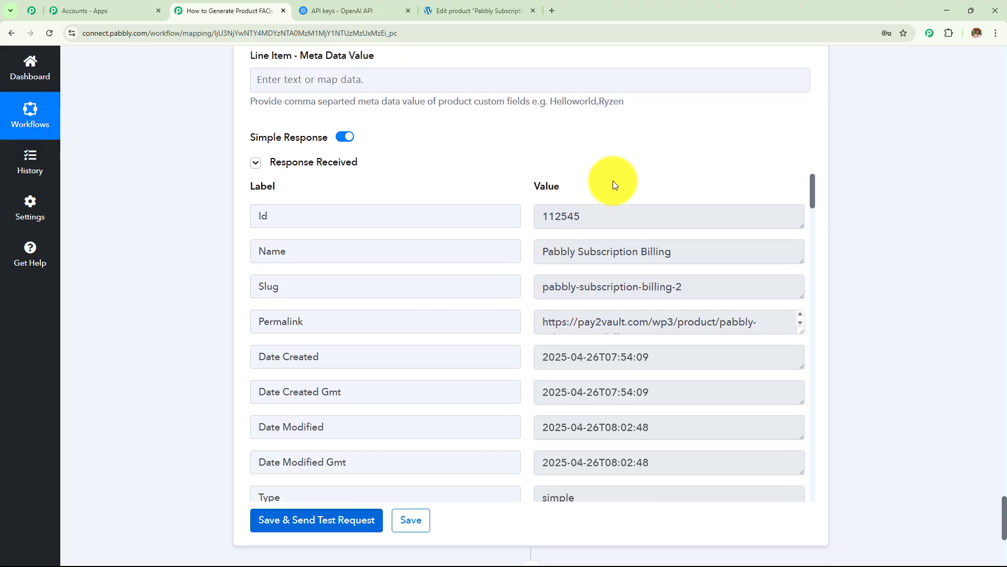
pyautogui.scroll(-2, 590, 184)
pyautogui.scroll(2, 583, 234)
pyautogui.moveTo(607, 214); pyautogui.dragTo(414, 216)
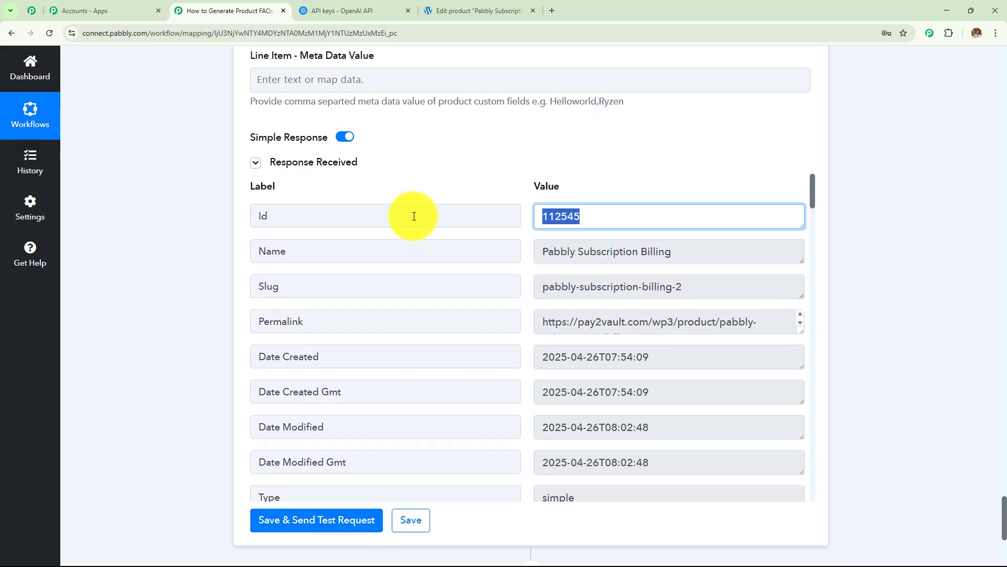
pyautogui.moveTo(672, 251); pyautogui.dragTo(456, 252)
pyautogui.moveTo(720, 286); pyautogui.dragTo(467, 266)
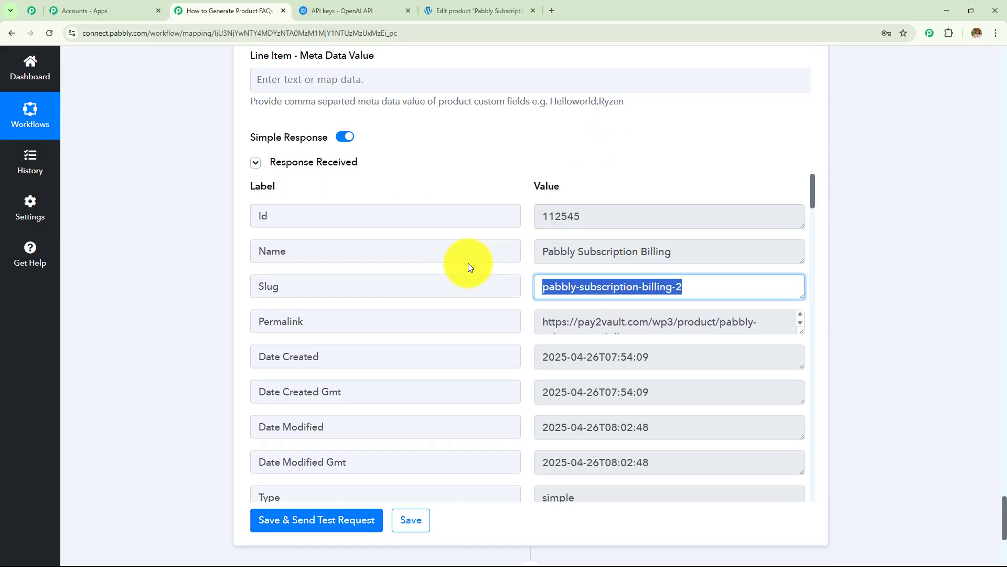
pyautogui.click(479, 4)
pyautogui.scroll(-2, 492, 216)
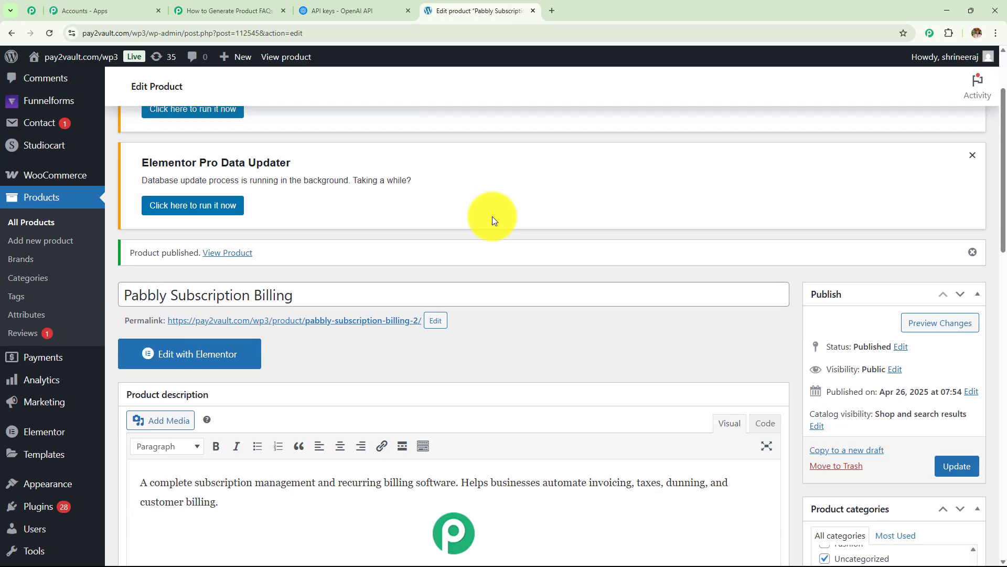
# Step: Confirm the live Pabbly Subscription Billing page's description shows the five ChatGPT FAQs
pyautogui.moveTo(34, 377)
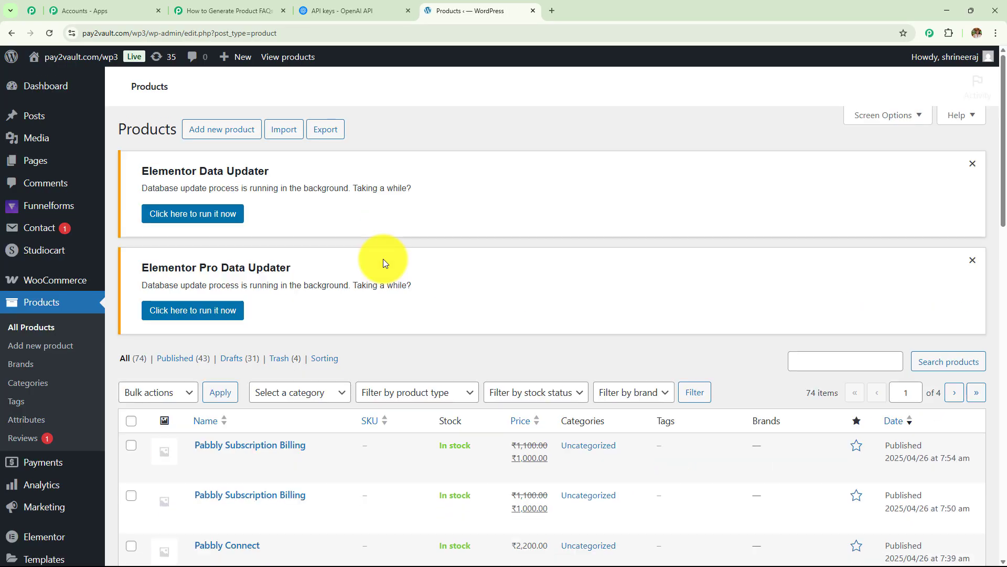
pyautogui.scroll(-4, 341, 280)
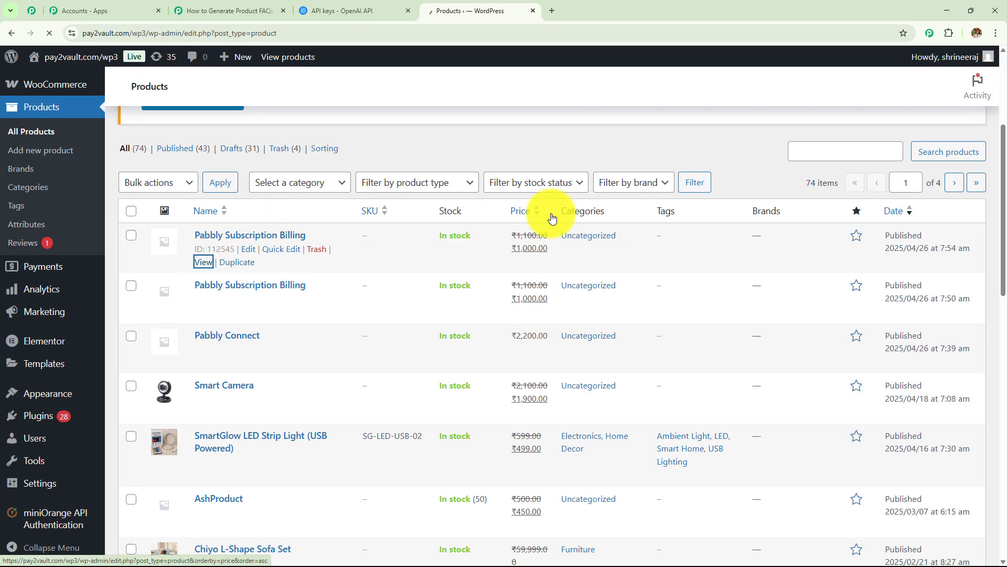
pyautogui.scroll(-6, 551, 213)
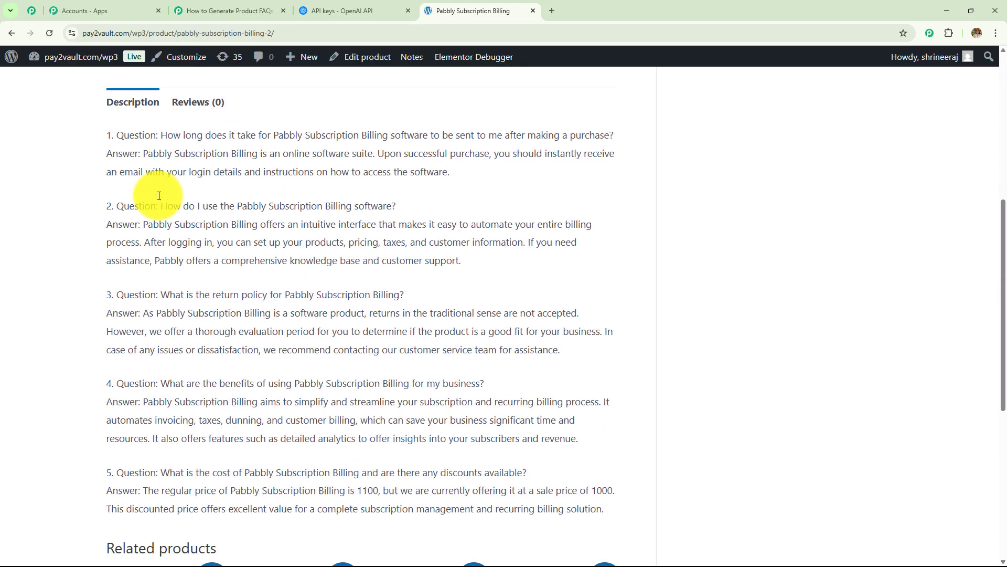
pyautogui.moveTo(106, 126); pyautogui.dragTo(607, 492)
pyautogui.scroll(7, 435, 317)
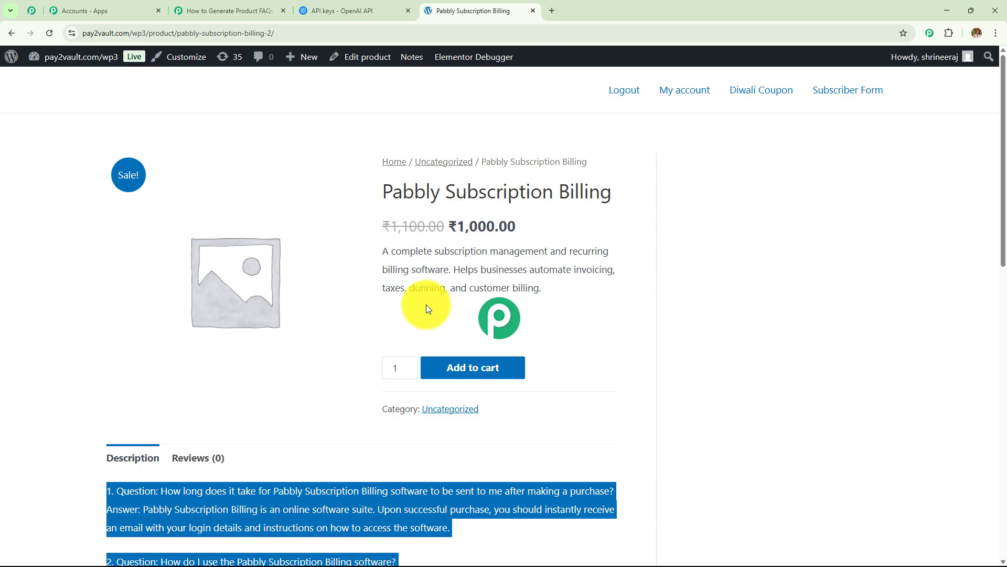
pyautogui.moveTo(378, 251)
pyautogui.mouseDown()
pyautogui.moveTo(524, 303)
pyautogui.moveTo(375, 234)
pyautogui.mouseUp()
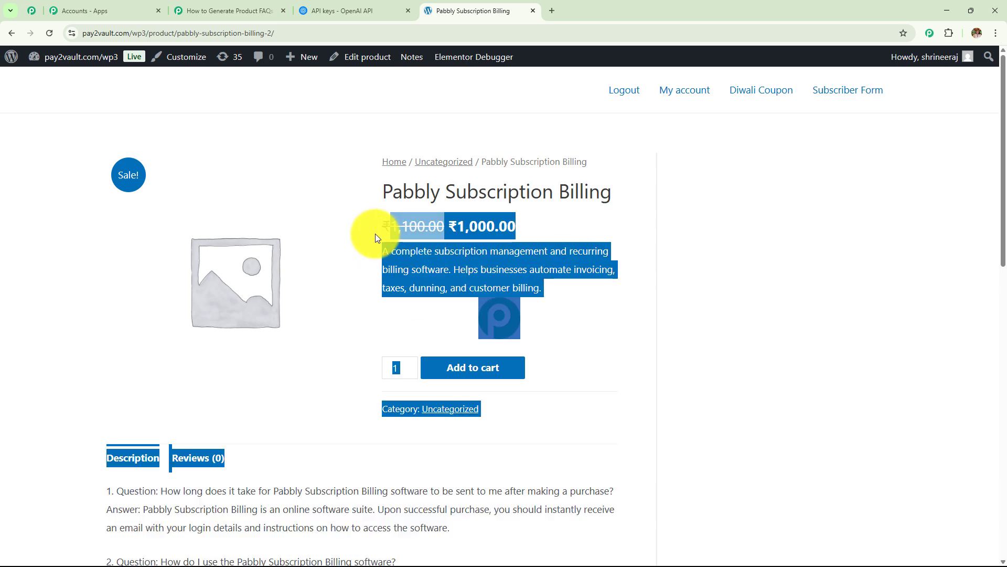
pyautogui.click(689, 261)
pyautogui.scroll(-9, 387, 364)
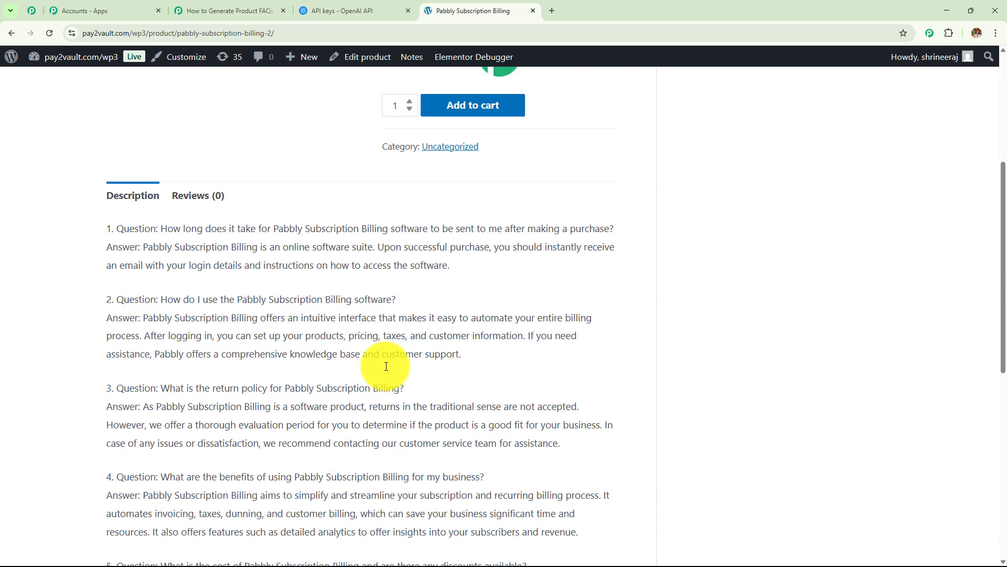
pyautogui.scroll(5, 385, 366)
pyautogui.scroll(3, 385, 366)
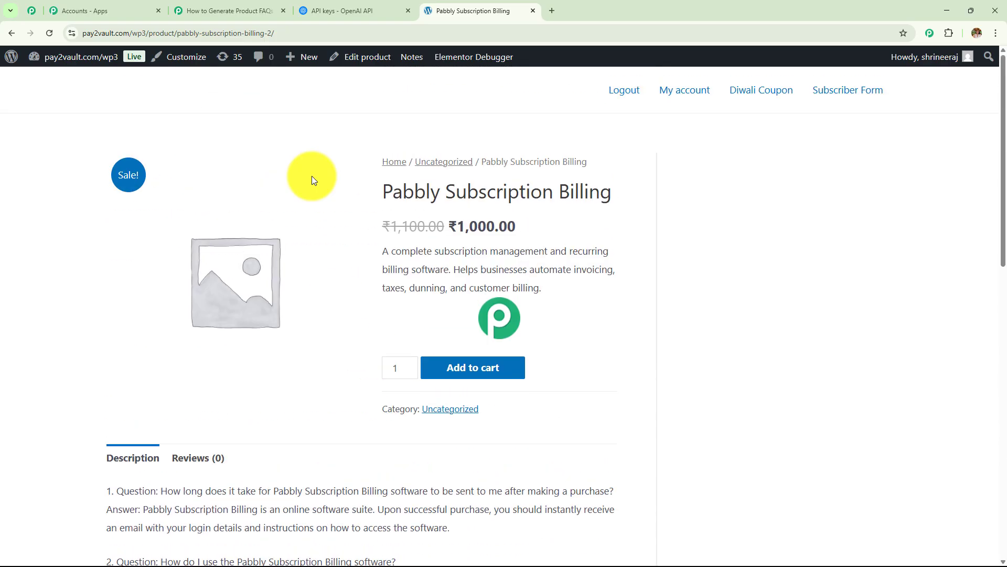
pyautogui.click(247, 12)
# Step: Expand the WooCommerce new product trigger and the OpenAI ChatGPT step
pyautogui.click(467, 277)
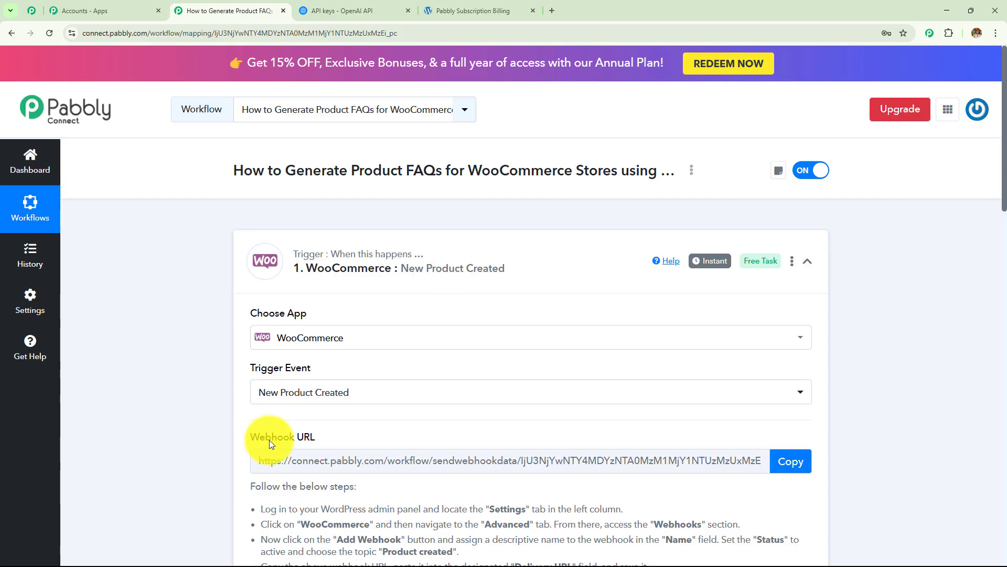
pyautogui.scroll(-3, 366, 396)
pyautogui.scroll(-3, 375, 388)
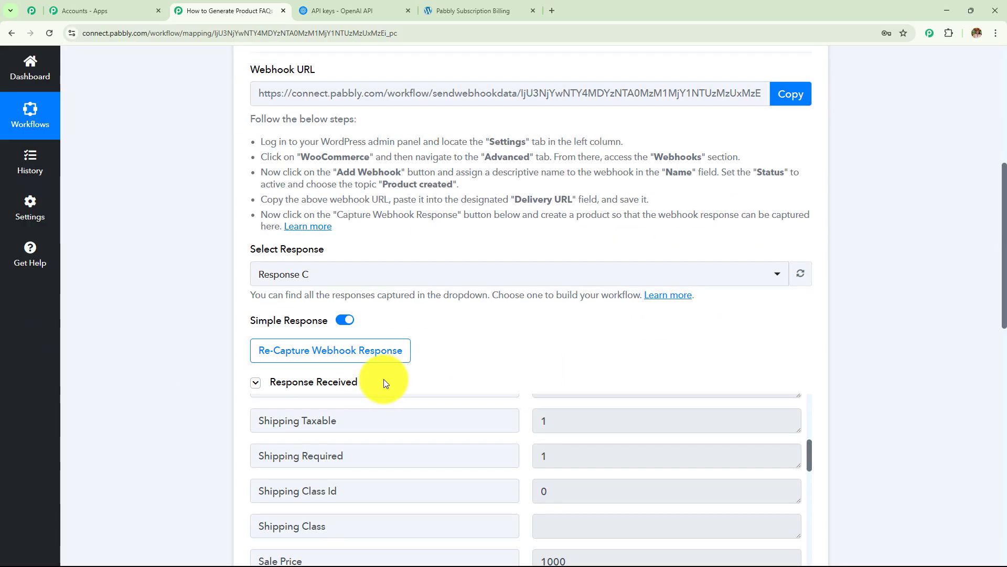
pyautogui.scroll(-6, 609, 253)
pyautogui.scroll(-6, 610, 254)
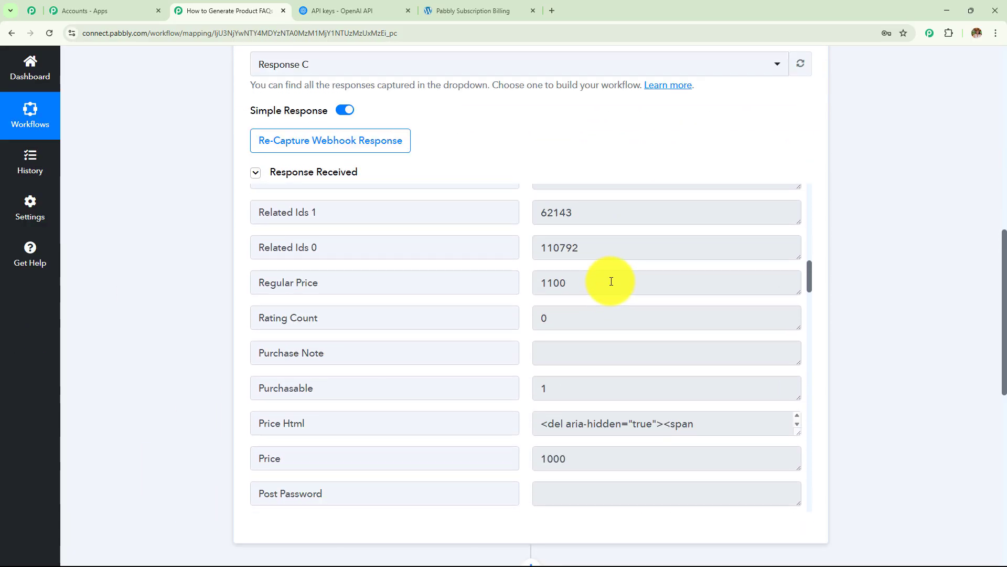
pyautogui.scroll(-6, 825, 278)
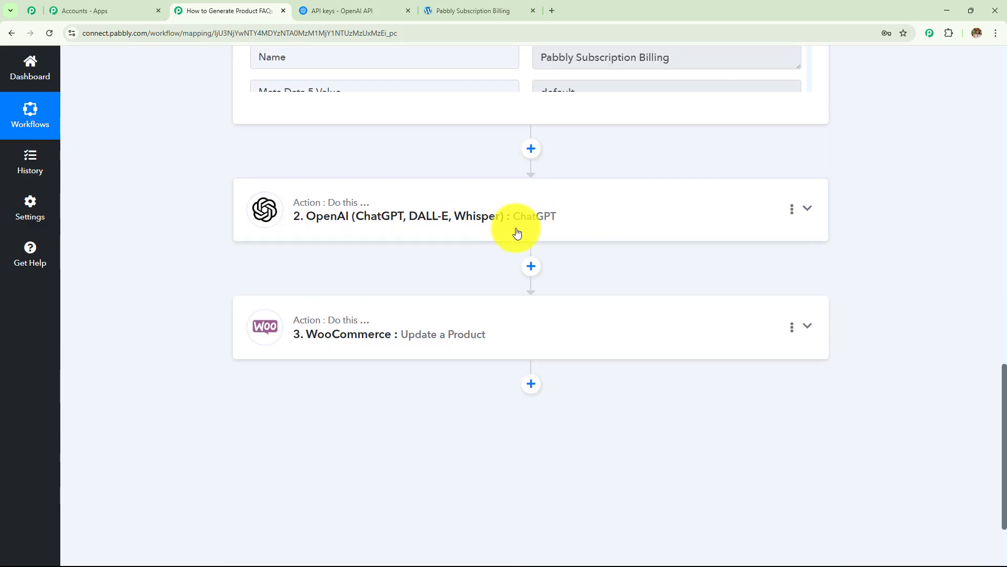
pyautogui.click(516, 233)
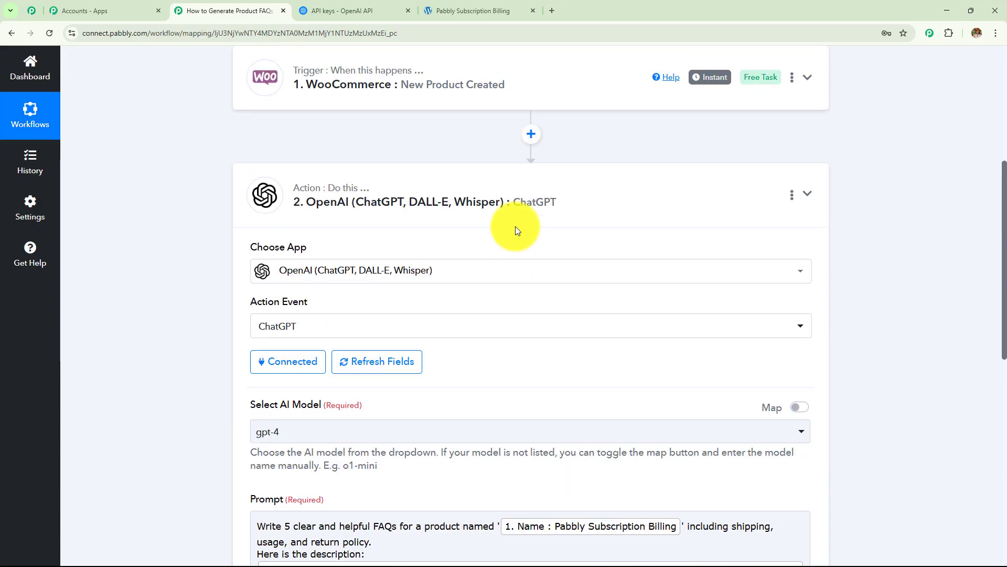
pyautogui.scroll(-3, 517, 229)
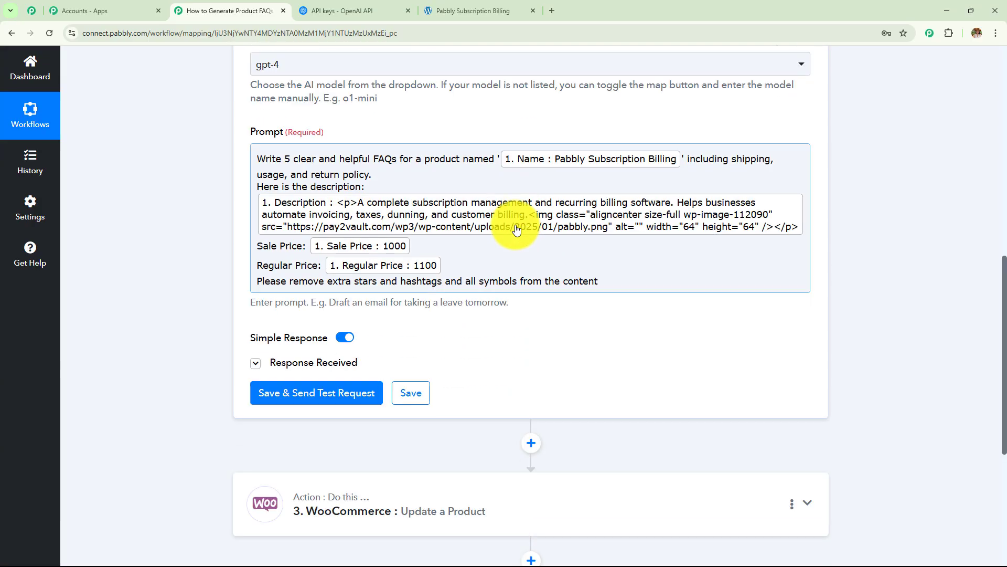
# Step: Review the FAQ prompt and ChatGPT's received Message Content response
pyautogui.moveTo(622, 289); pyautogui.dragTo(172, 184)
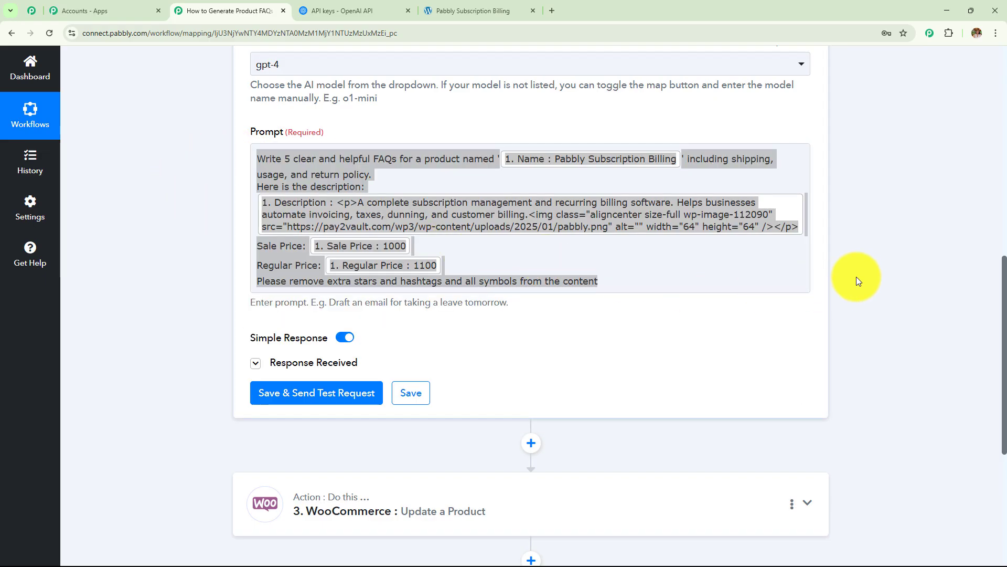
pyautogui.scroll(-3, 856, 278)
pyautogui.click(287, 205)
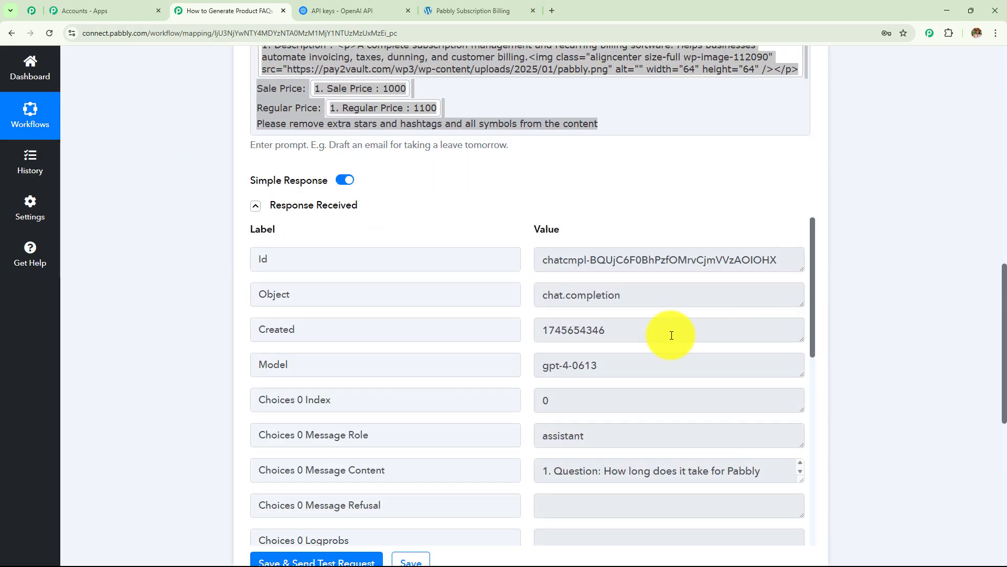
pyautogui.scroll(-5, 629, 331)
pyautogui.scroll(1, 771, 294)
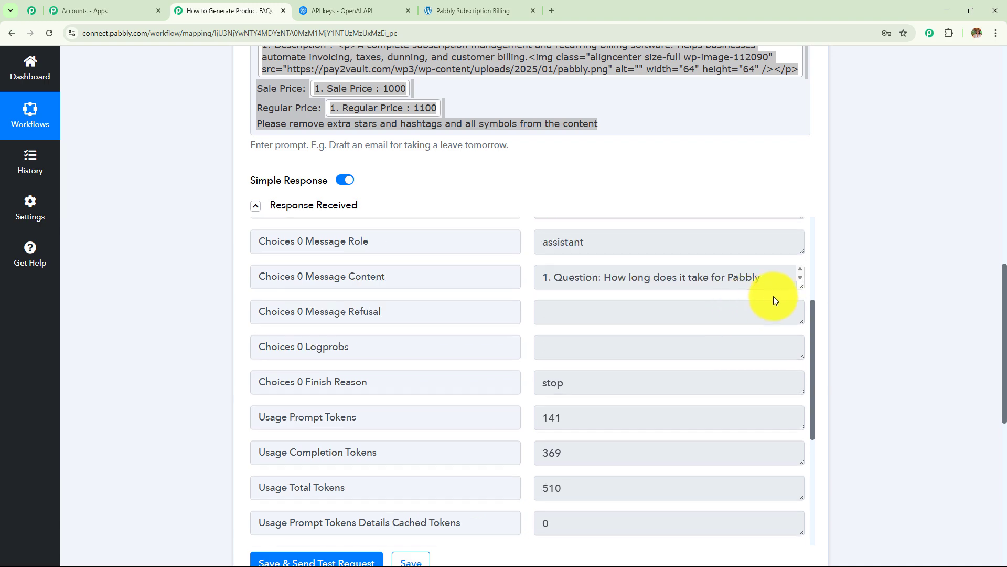
pyautogui.scroll(1, 775, 300)
pyautogui.moveTo(789, 355); pyautogui.dragTo(749, 504)
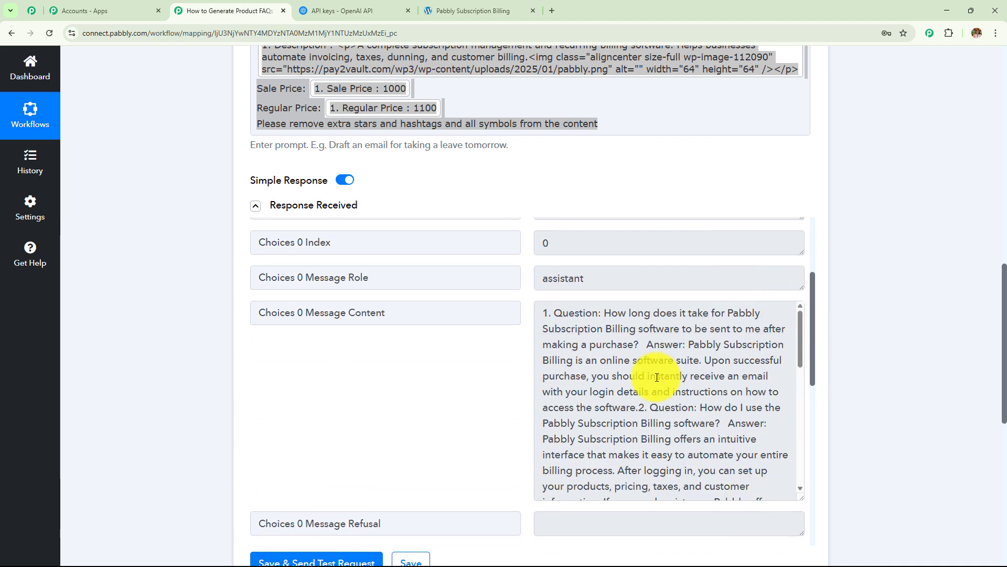
pyautogui.scroll(-6, 656, 430)
pyautogui.scroll(-7, 880, 274)
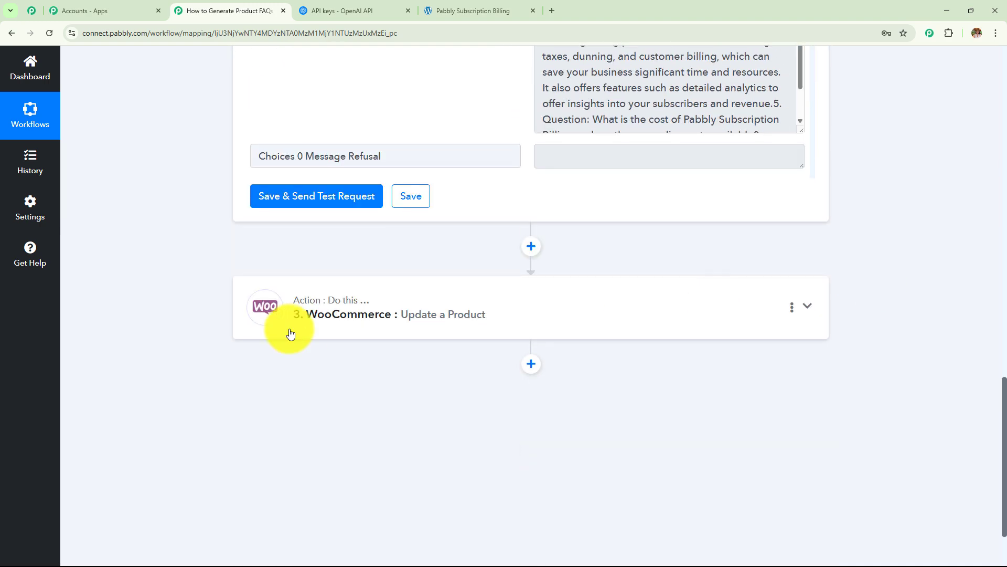
# Step: Scroll through Update a Product's mappings: Id 112545, name, prices 1100/1000, FAQ description
pyautogui.click(548, 329)
pyautogui.scroll(-2, 546, 327)
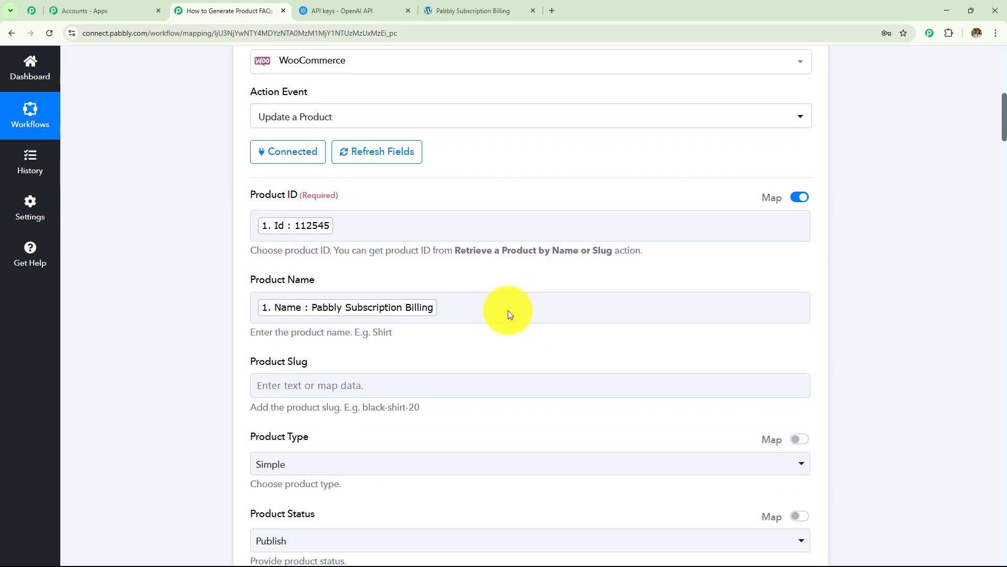
pyautogui.scroll(-2, 509, 279)
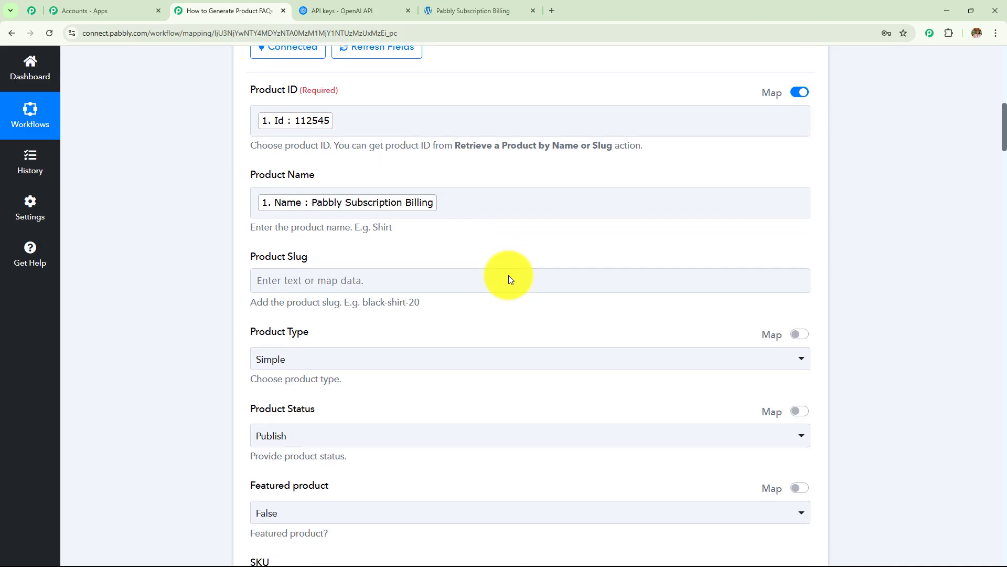
pyautogui.scroll(-1, 509, 275)
pyautogui.scroll(1, 508, 276)
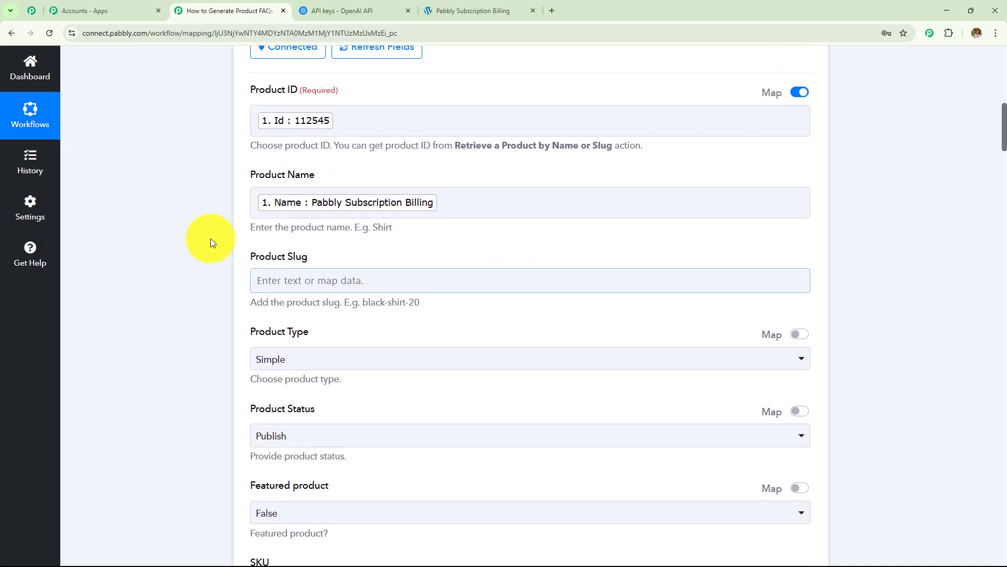
pyautogui.scroll(-2, 558, 222)
pyautogui.scroll(-10, 257, 301)
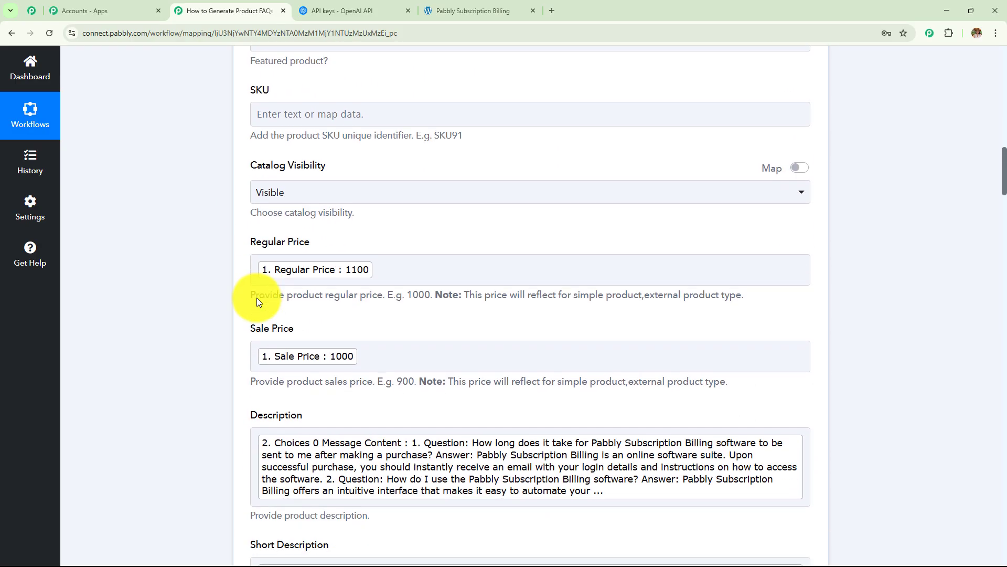
pyautogui.scroll(-3, 475, 210)
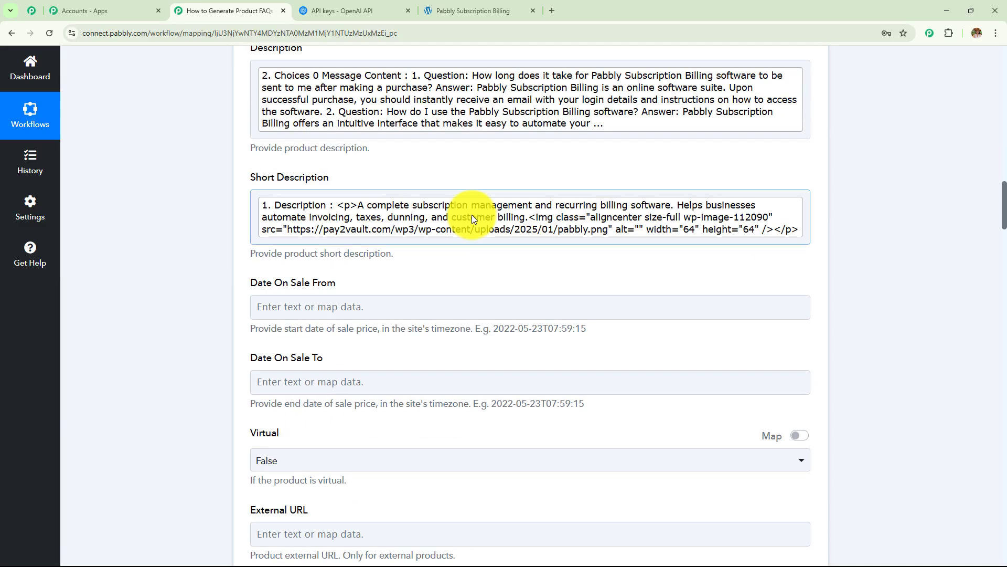
pyautogui.scroll(4, 467, 265)
pyautogui.scroll(-20, 361, 231)
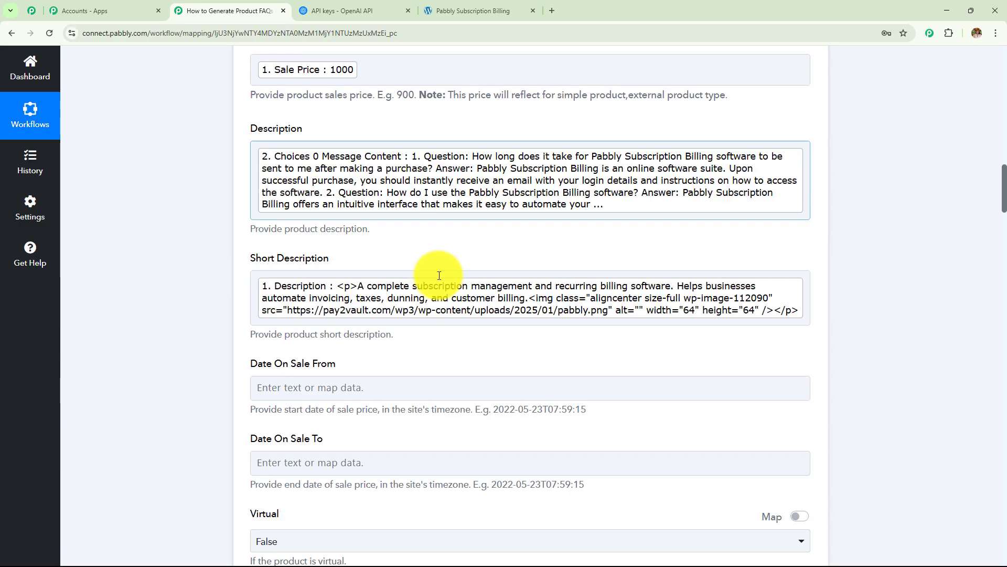
pyautogui.scroll(-20, 436, 289)
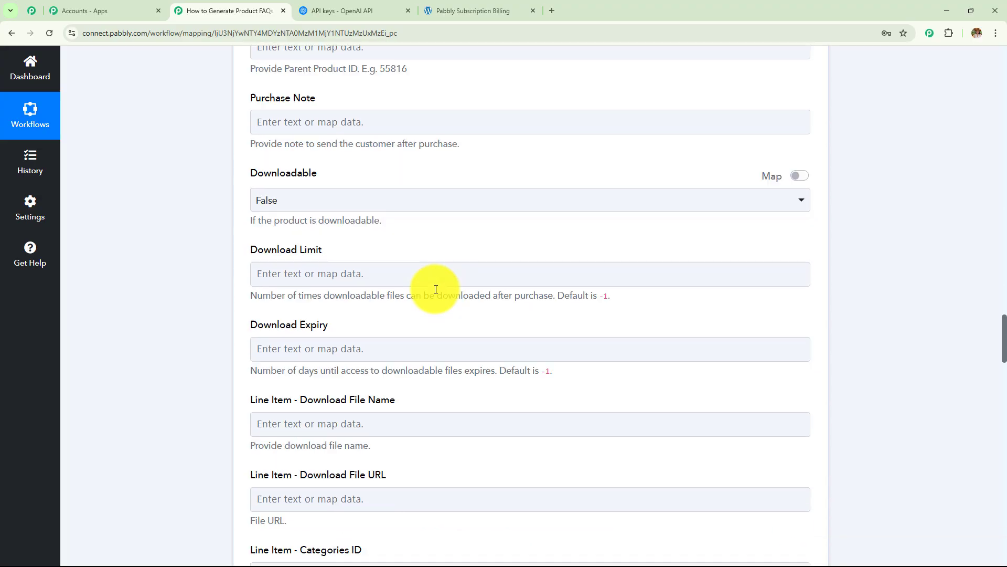
pyautogui.scroll(-8, 436, 290)
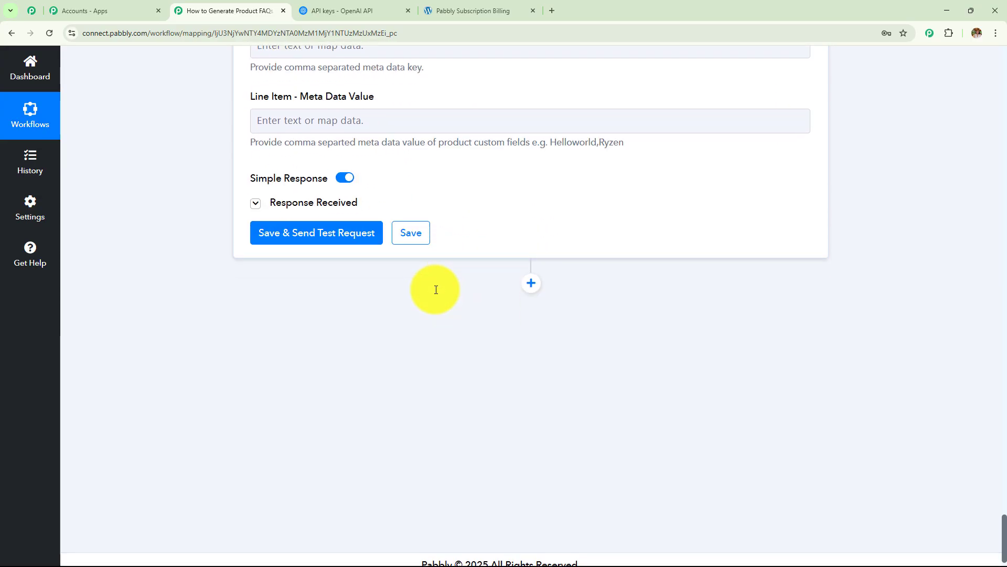
# Step: Check the update step's response, review the five FAQs in the live product Description, then return to the workflow
pyautogui.click(278, 189)
pyautogui.click(440, 17)
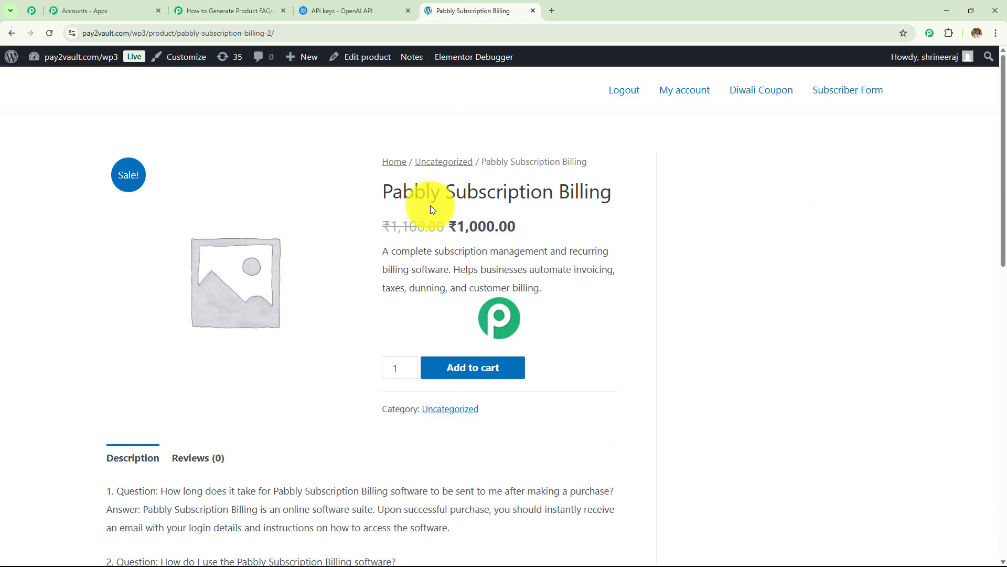
pyautogui.scroll(-4, 341, 271)
pyautogui.scroll(-7, 339, 270)
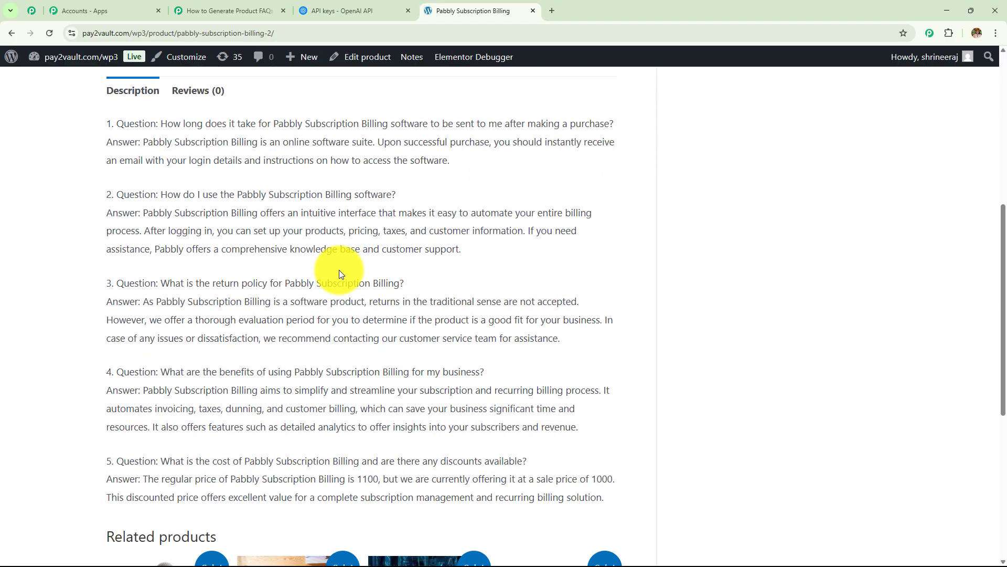
pyautogui.scroll(6, 339, 270)
pyautogui.scroll(5, 340, 270)
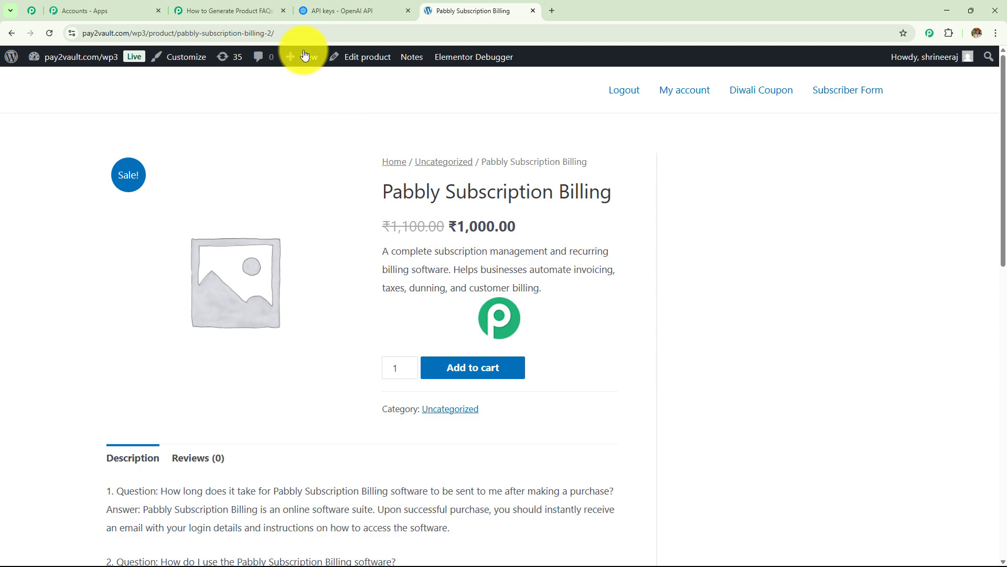
pyautogui.click(272, 12)
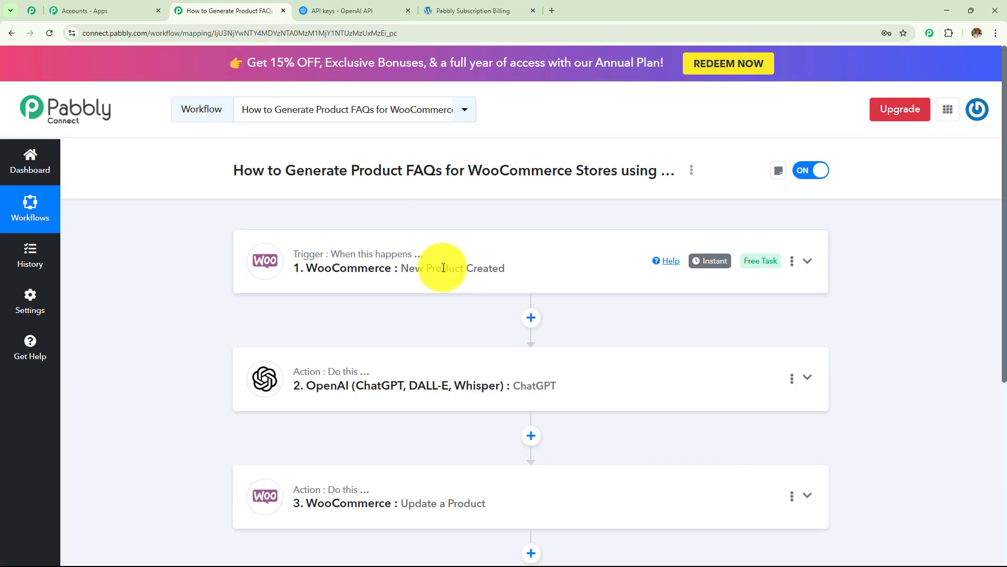